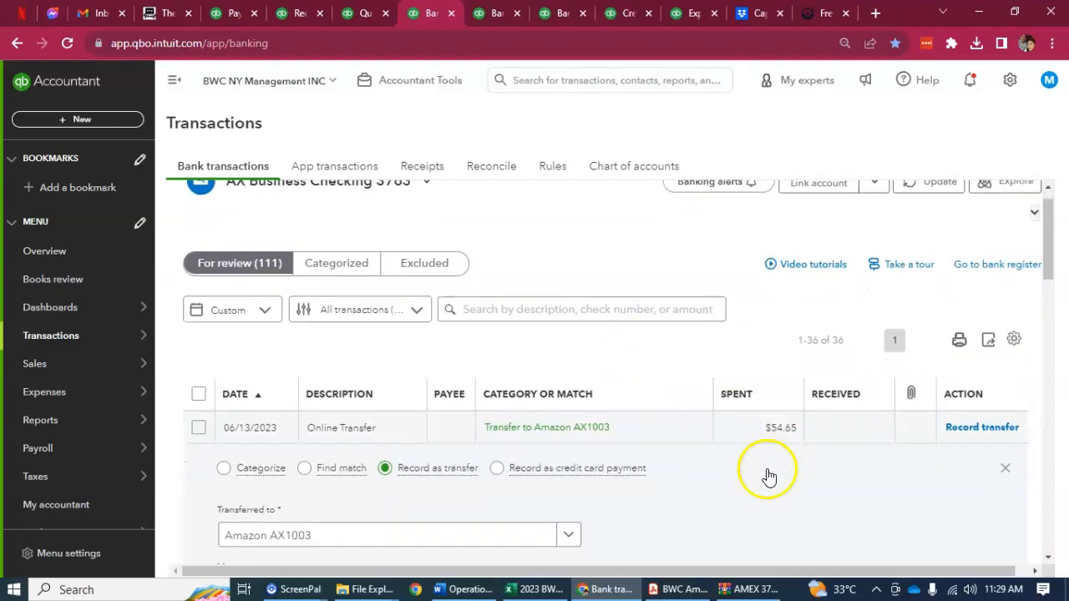
{"action": "scroll", "coordinate": [827, 477], "scroll_direction": "down", "scroll_amount": 1}
Check the AX Business Checking reconciliation page, then return to the account's bank transactions for review
{"action": "scroll", "coordinate": [660, 377], "scroll_direction": "up", "scroll_amount": 4}
{"action": "left_click", "coordinate": [351, 13]}
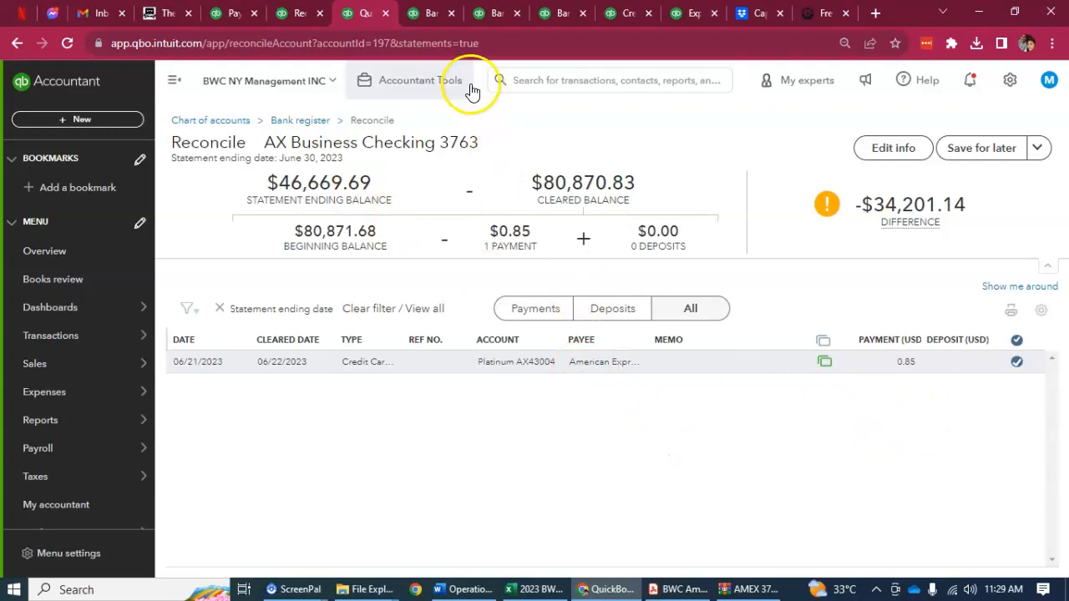
{"action": "left_click", "coordinate": [429, 13]}
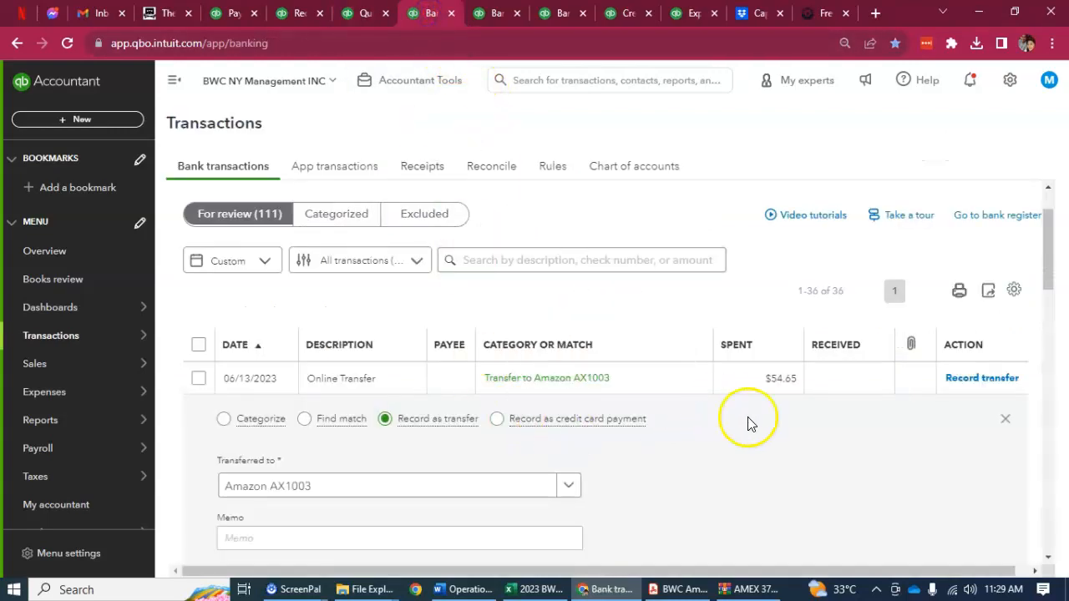
Open the 06/16/2023 online transfer of $1,307.00 that is paired to another transaction and review its details
{"action": "scroll", "coordinate": [799, 438], "scroll_direction": "down", "scroll_amount": 1}
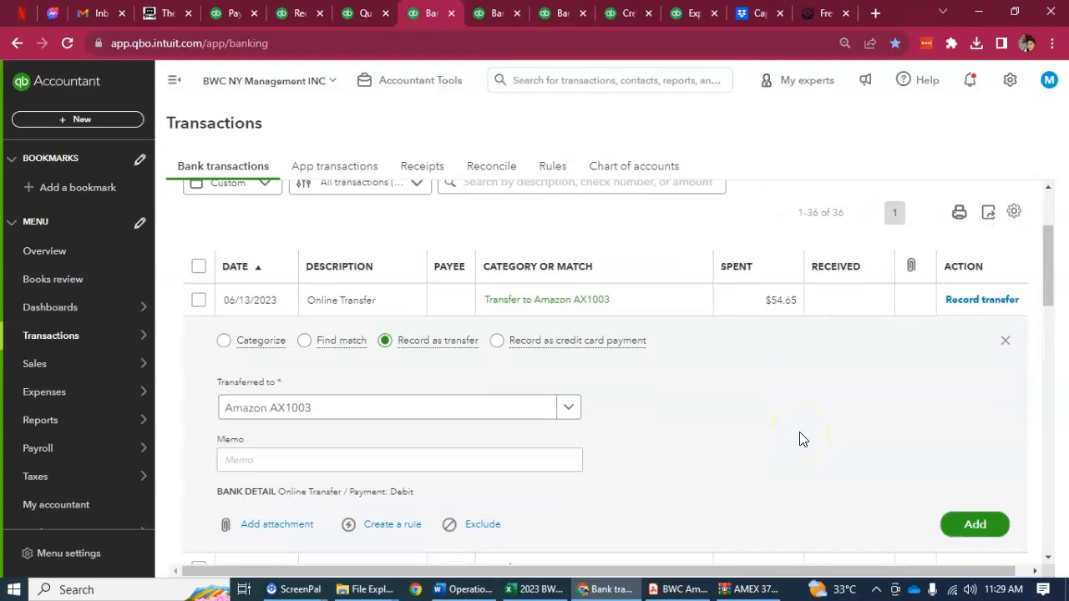
{"action": "scroll", "coordinate": [799, 438], "scroll_direction": "down", "scroll_amount": 4}
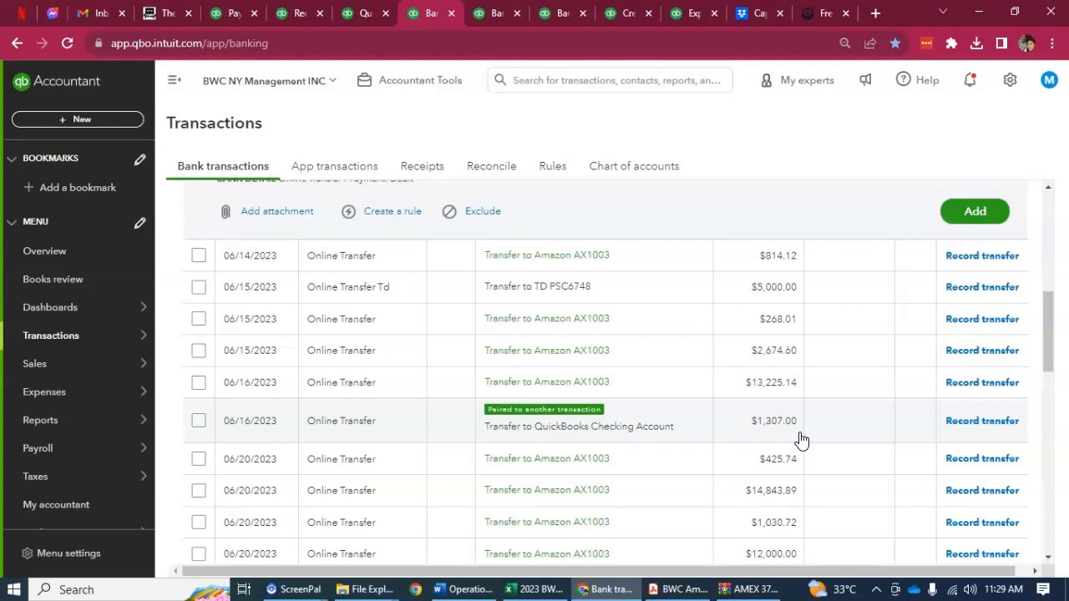
{"action": "scroll", "coordinate": [835, 451], "scroll_direction": "down", "scroll_amount": 1}
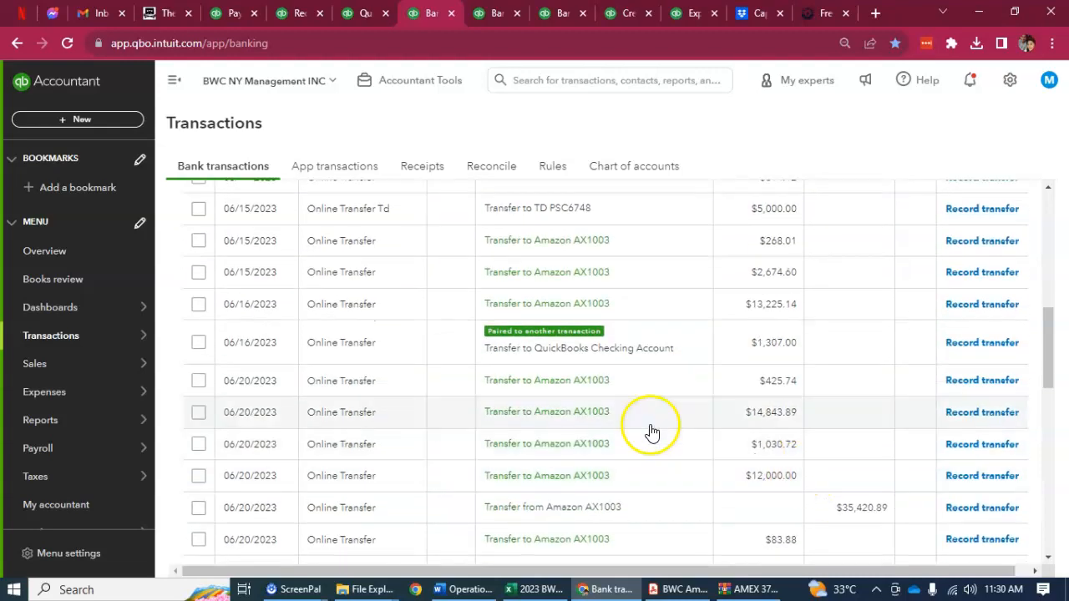
{"action": "left_click", "coordinate": [395, 348]}
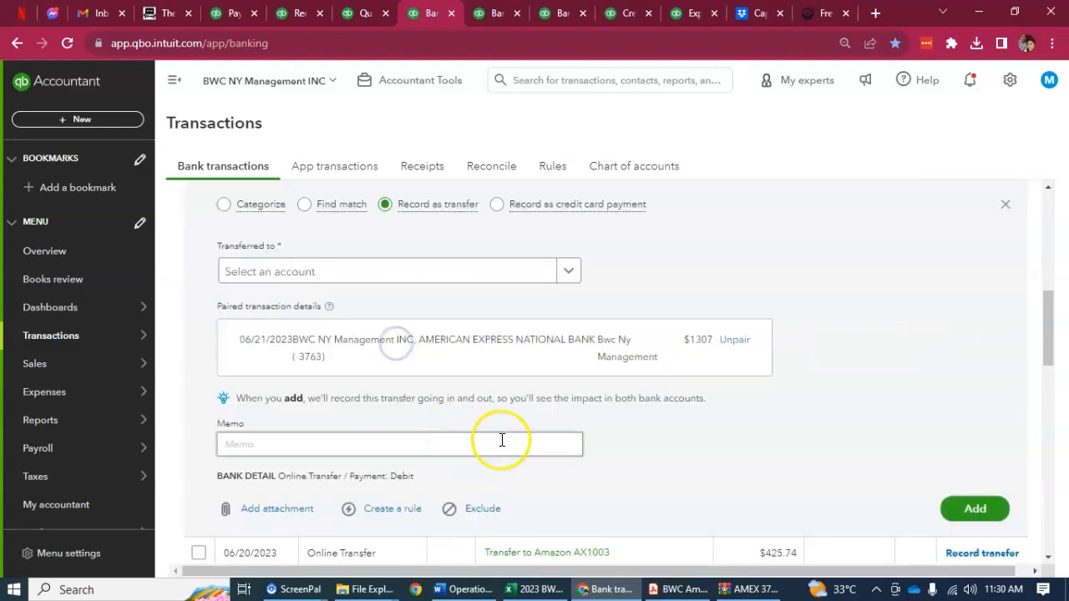
{"action": "scroll", "coordinate": [704, 468], "scroll_direction": "up", "scroll_amount": 1}
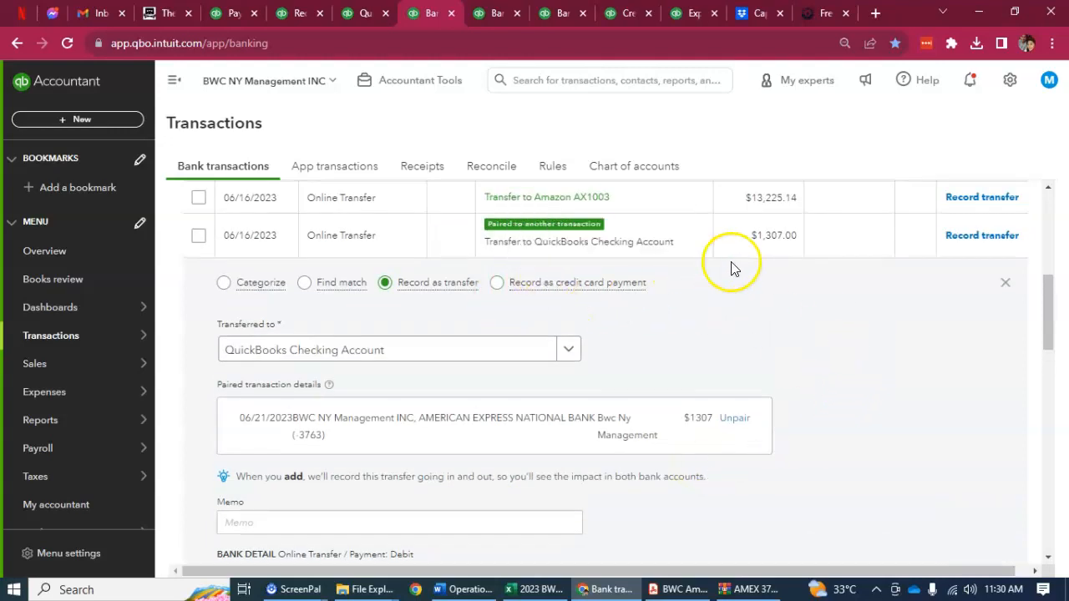
{"action": "left_click_drag", "start_coordinate": [791, 236], "coordinate": [778, 236]}
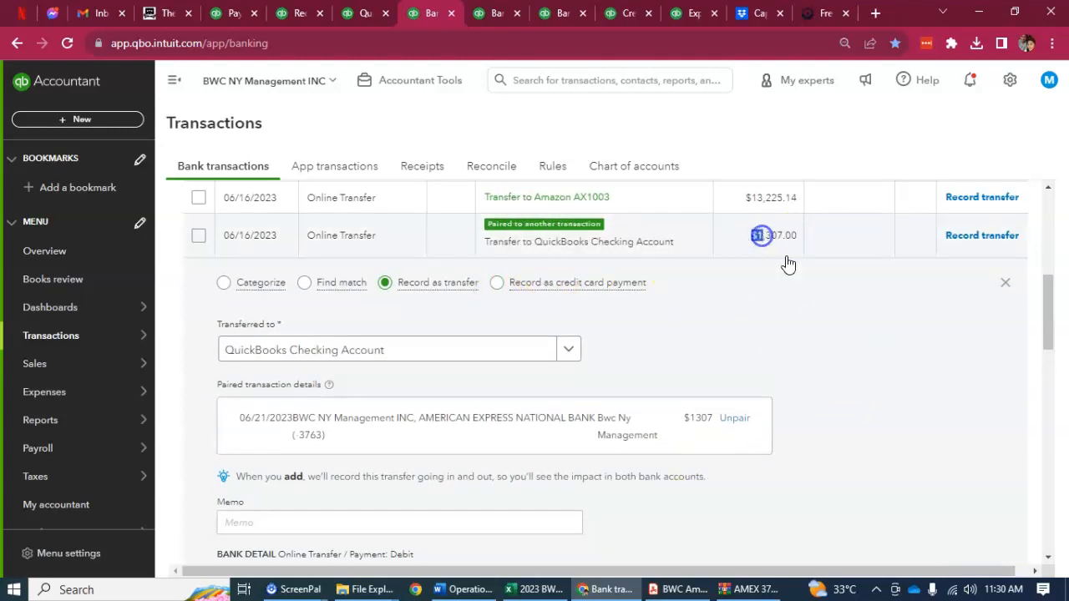
{"action": "left_click", "coordinate": [739, 238]}
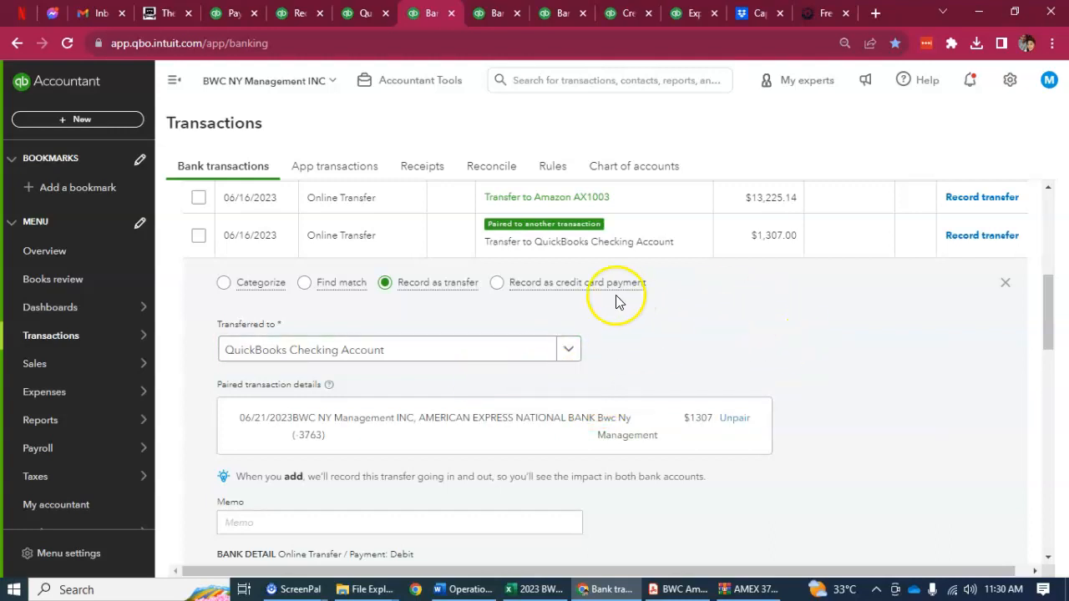
Categorize the $1,307.00 online transfer to the QuickBooks Checking Account and add it to the books
{"action": "left_click", "coordinate": [225, 284]}
{"action": "left_click", "coordinate": [474, 334]}
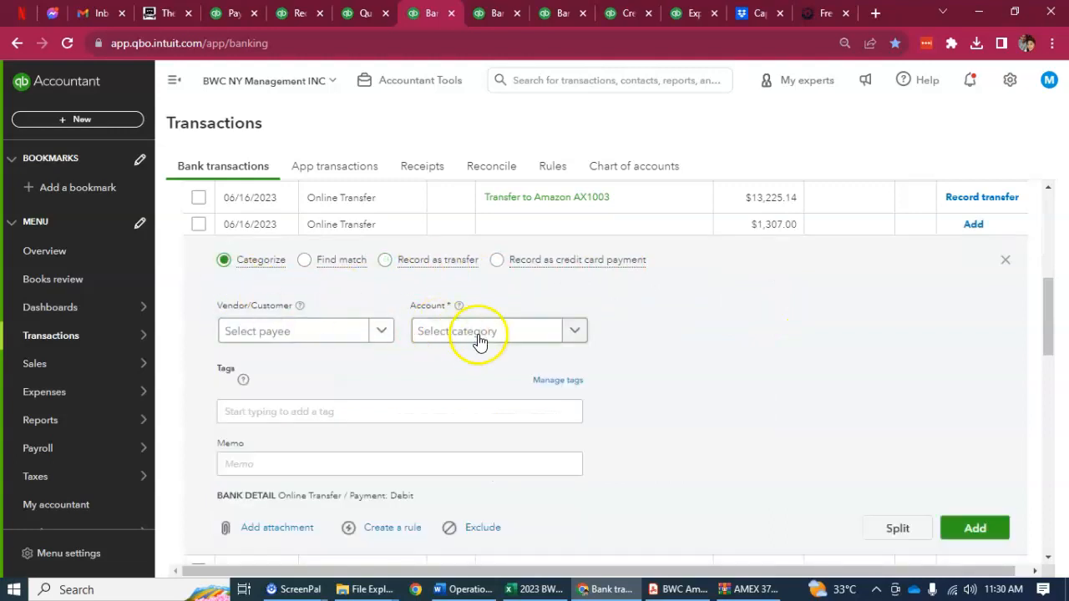
{"action": "type", "text": "qui"}
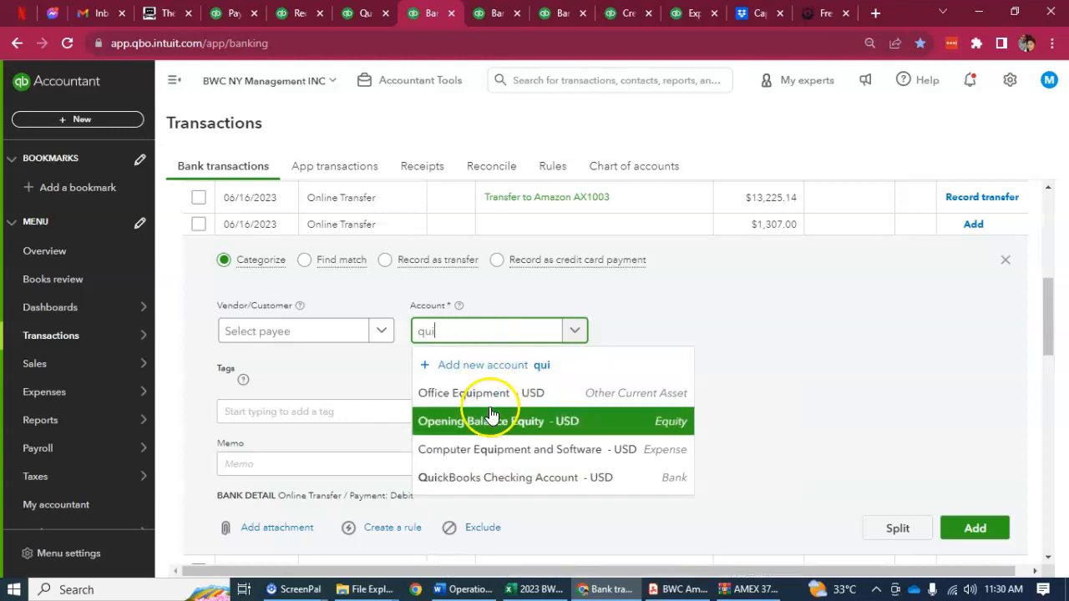
{"action": "left_click", "coordinate": [501, 478]}
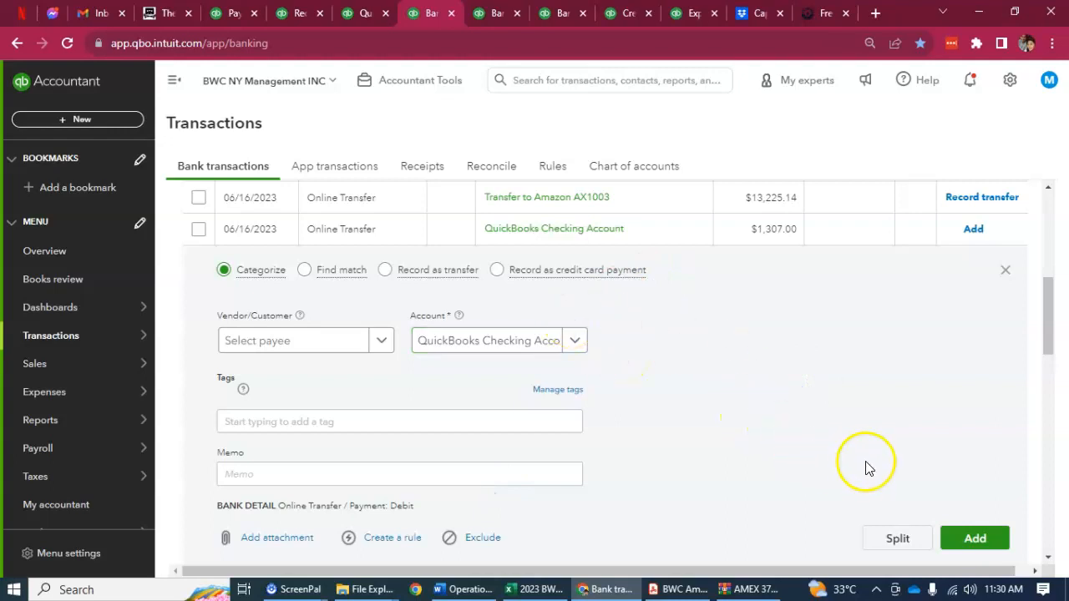
{"action": "scroll", "coordinate": [871, 478], "scroll_direction": "down", "scroll_amount": 2}
{"action": "scroll", "coordinate": [834, 430], "scroll_direction": "up", "scroll_amount": 2}
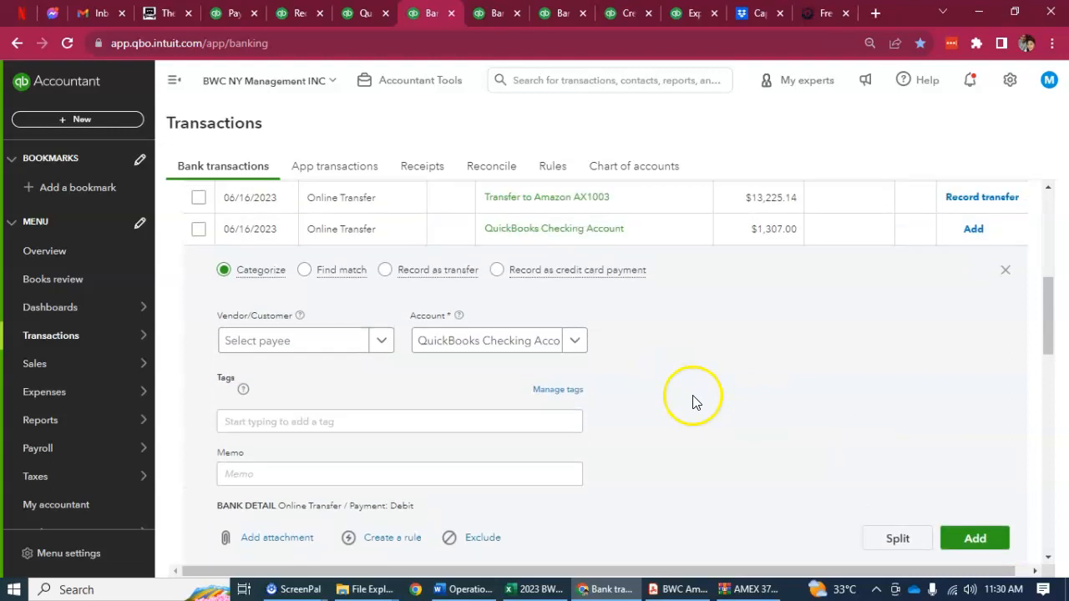
{"action": "left_click", "coordinate": [984, 541]}
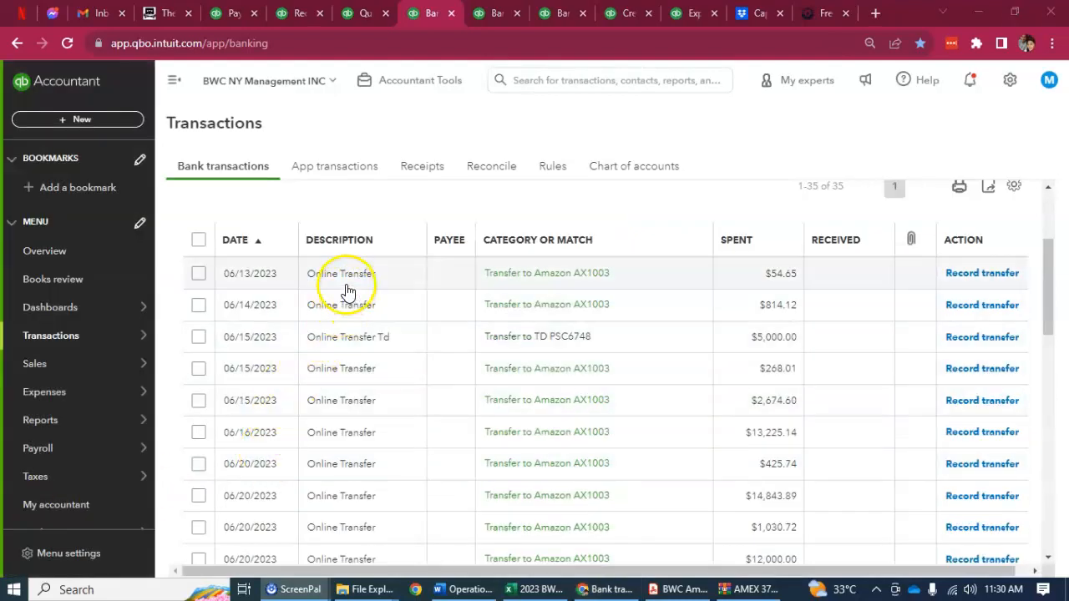
Open the 06/13/2023 online transfer of $54.65 in Categorize mode and close the Intuit expense form open in another tab
{"action": "left_click", "coordinate": [347, 278]}
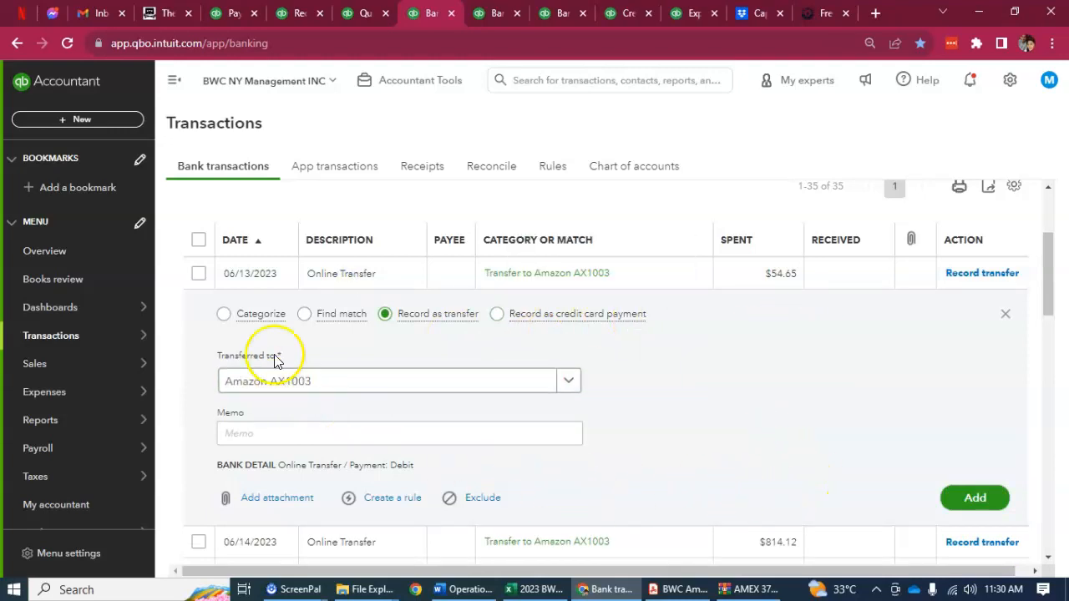
{"action": "left_click", "coordinate": [225, 317]}
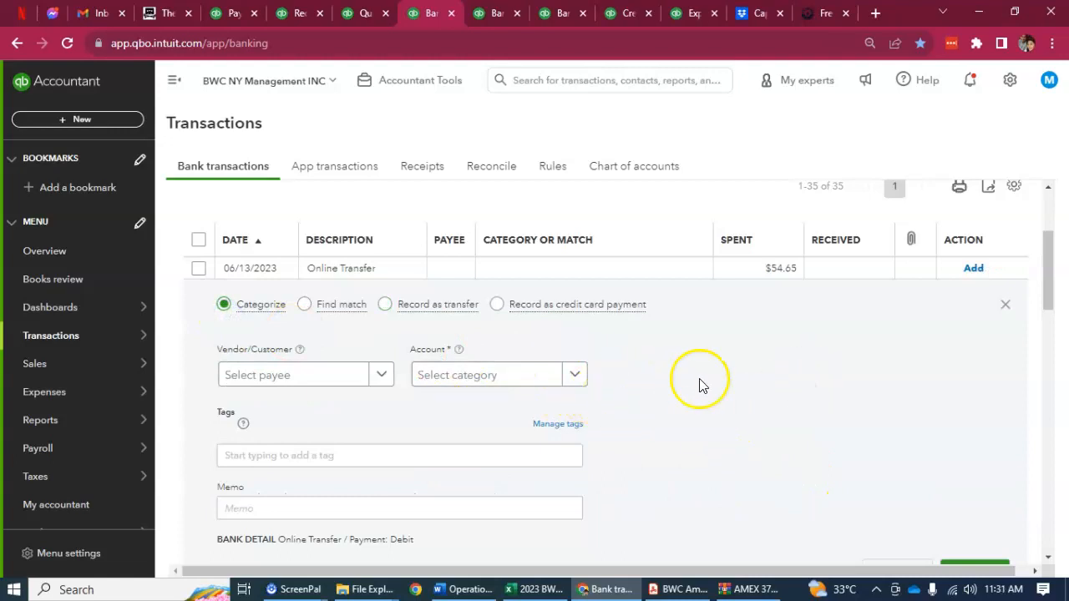
{"action": "left_click", "coordinate": [622, 14]}
{"action": "left_click", "coordinate": [677, 13]}
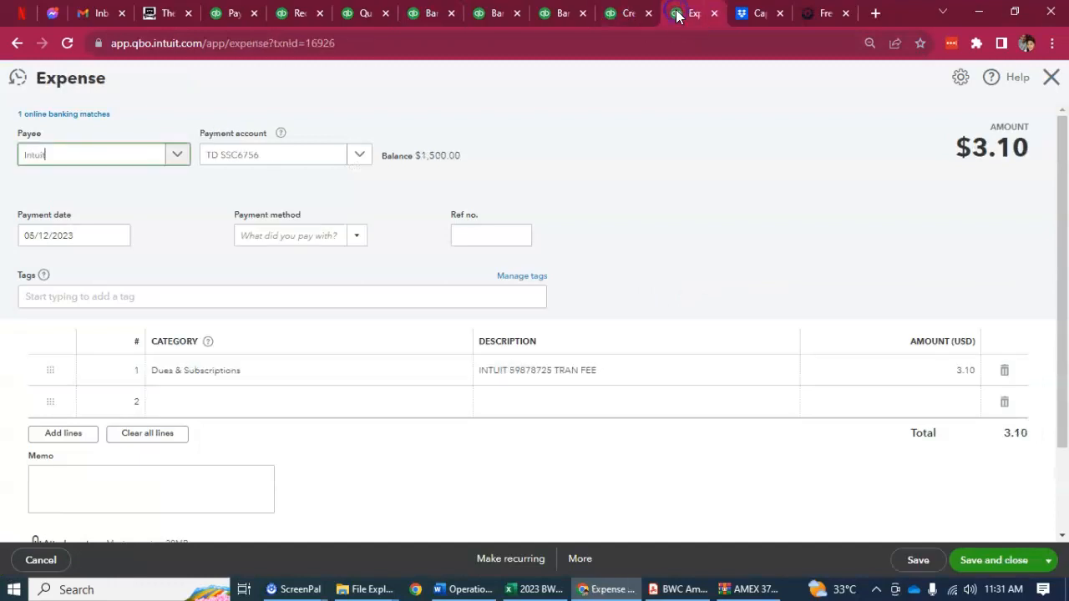
{"action": "left_click", "coordinate": [1051, 79]}
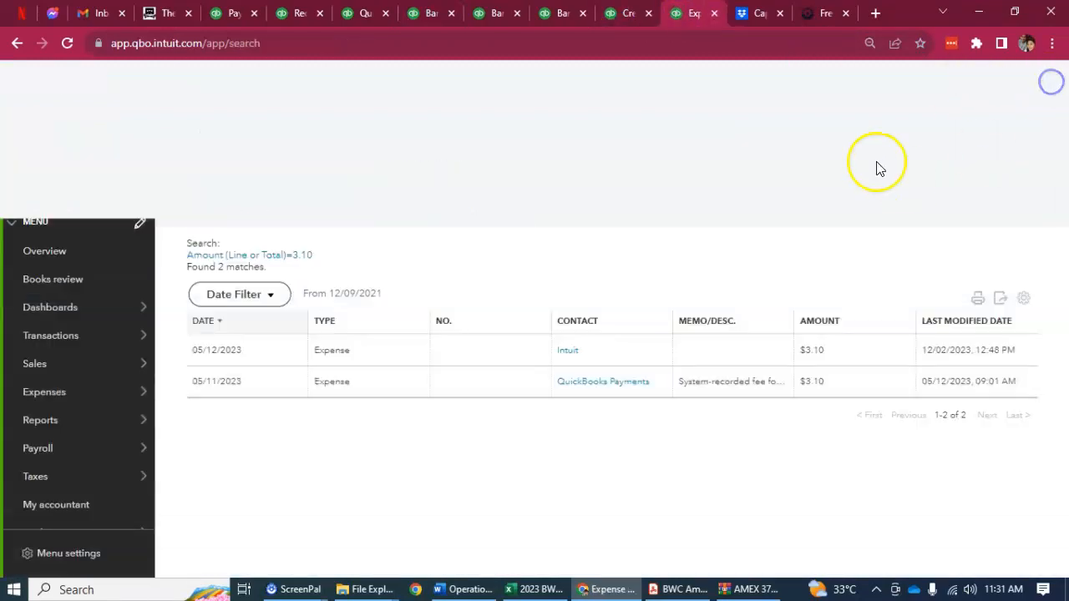
{"action": "left_click", "coordinate": [359, 13]}
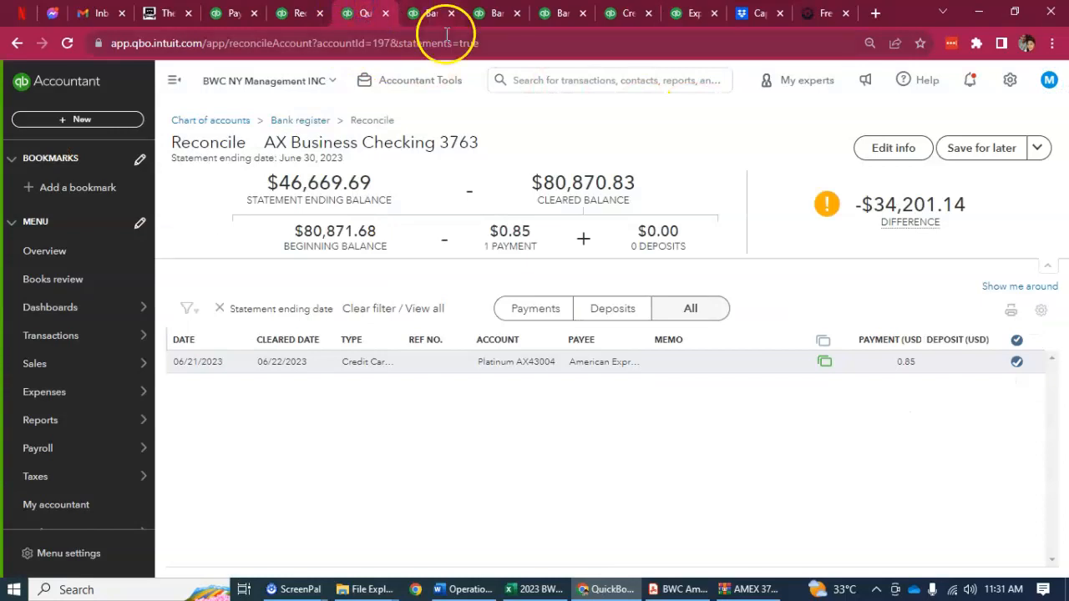
{"action": "left_click", "coordinate": [422, 13]}
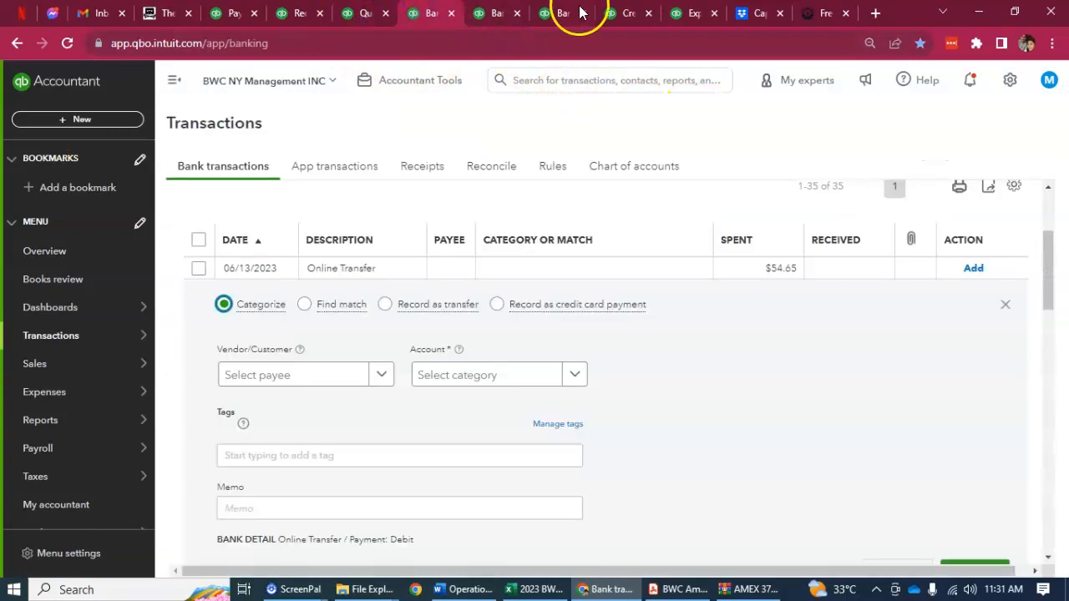
Place the transaction search tab beside the bank transactions tab and search all transactions for the amount 54.65
{"action": "left_click_drag", "start_coordinate": [685, 13], "coordinate": [495, 15]}
{"action": "left_click", "coordinate": [525, 148]}
{"action": "double_click", "coordinate": [541, 156]}
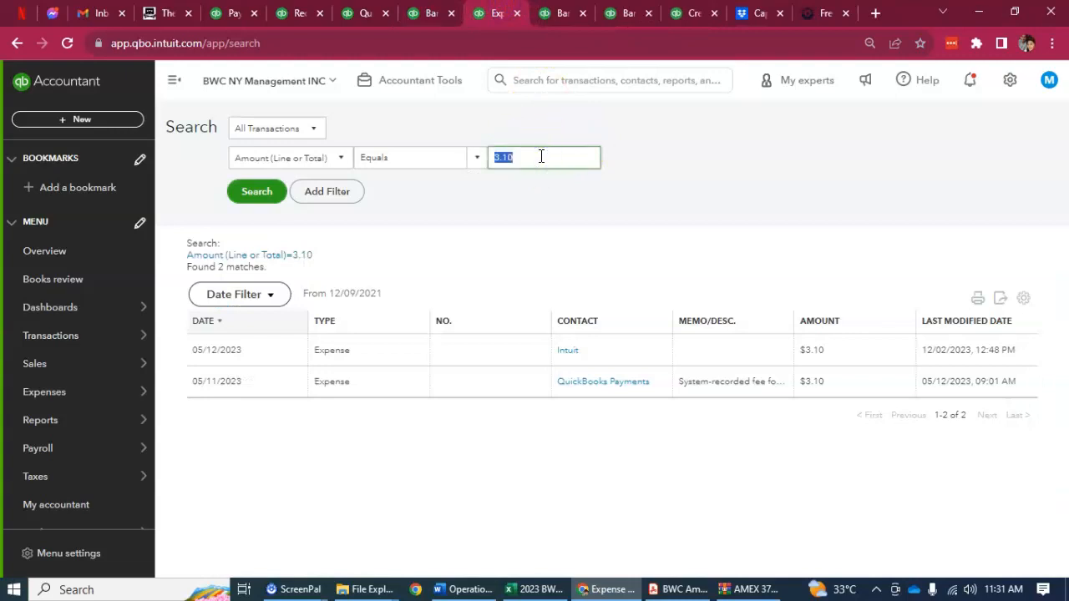
{"action": "key", "text": "Return"}
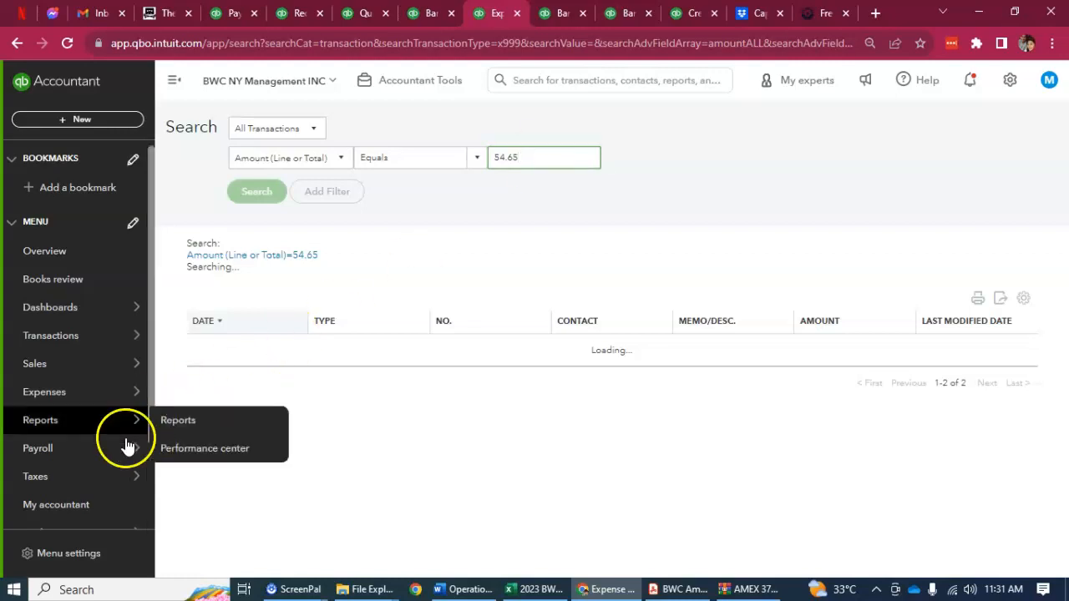
Open the $54.65 credit card credit from the search results and examine its credit account and online banking match
{"action": "left_click", "coordinate": [515, 356]}
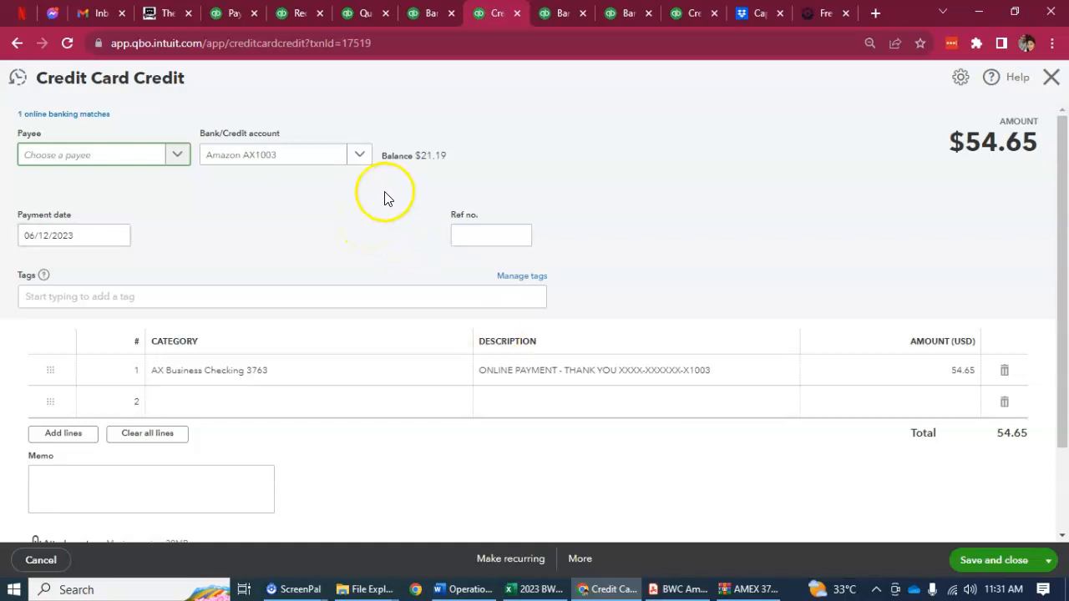
{"action": "left_click", "coordinate": [313, 178]}
{"action": "left_click", "coordinate": [351, 159]}
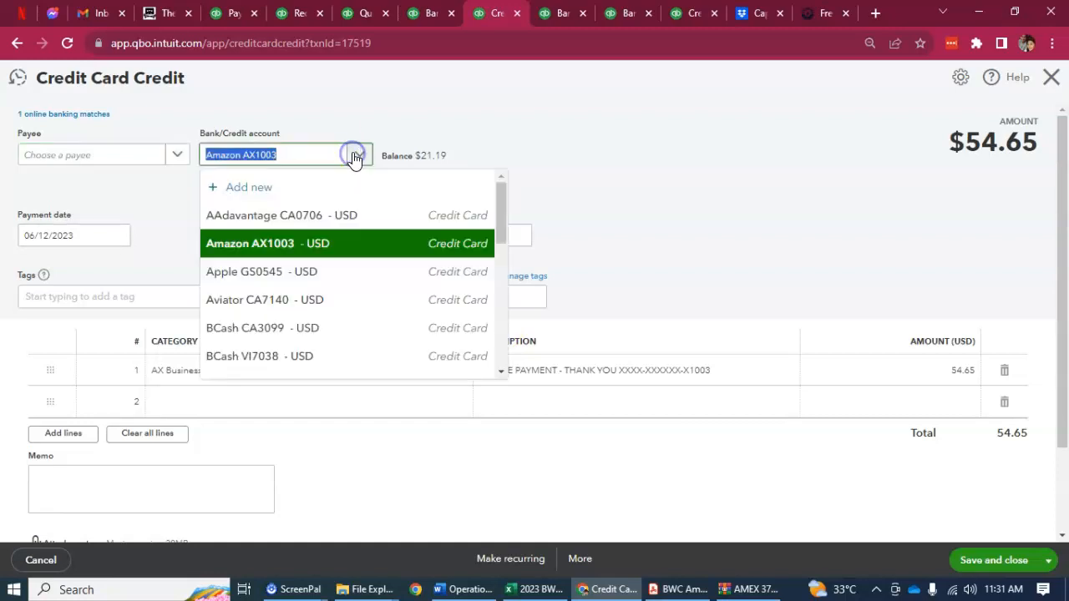
{"action": "left_click", "coordinate": [370, 95]}
{"action": "left_click", "coordinate": [86, 115]}
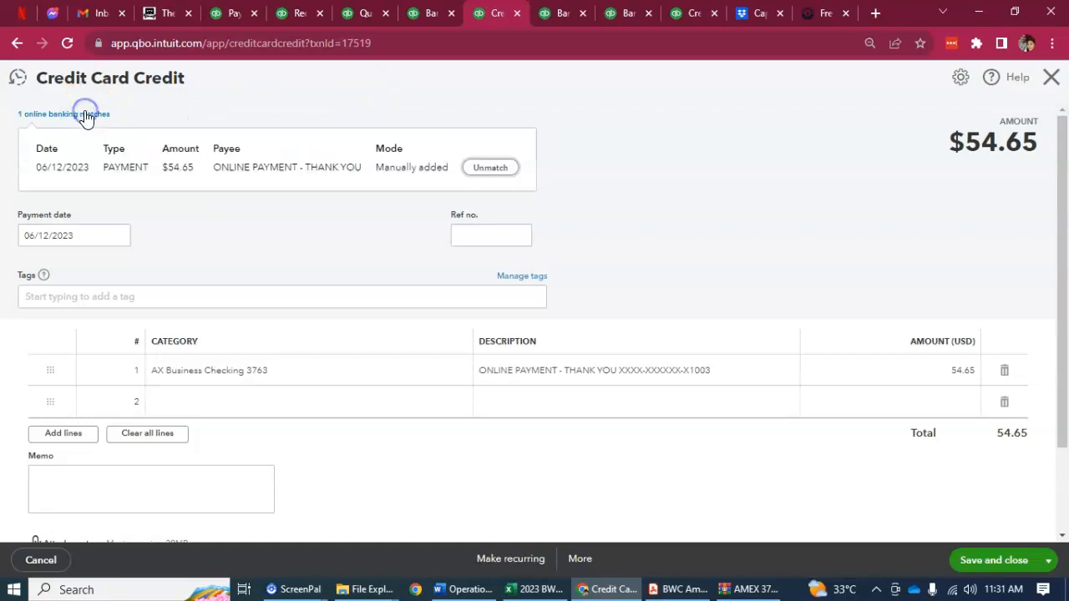
{"action": "left_click", "coordinate": [269, 95]}
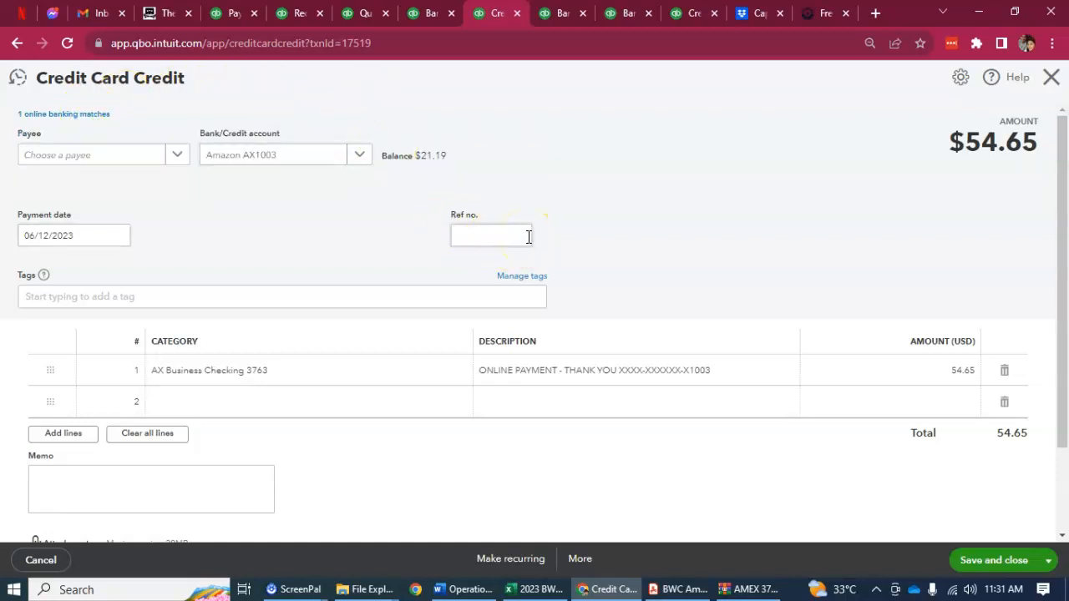
Save and close the credit card credit with AX Business Checking as the line 1 category, accepting the change to a reconciled transaction
{"action": "left_click", "coordinate": [325, 386]}
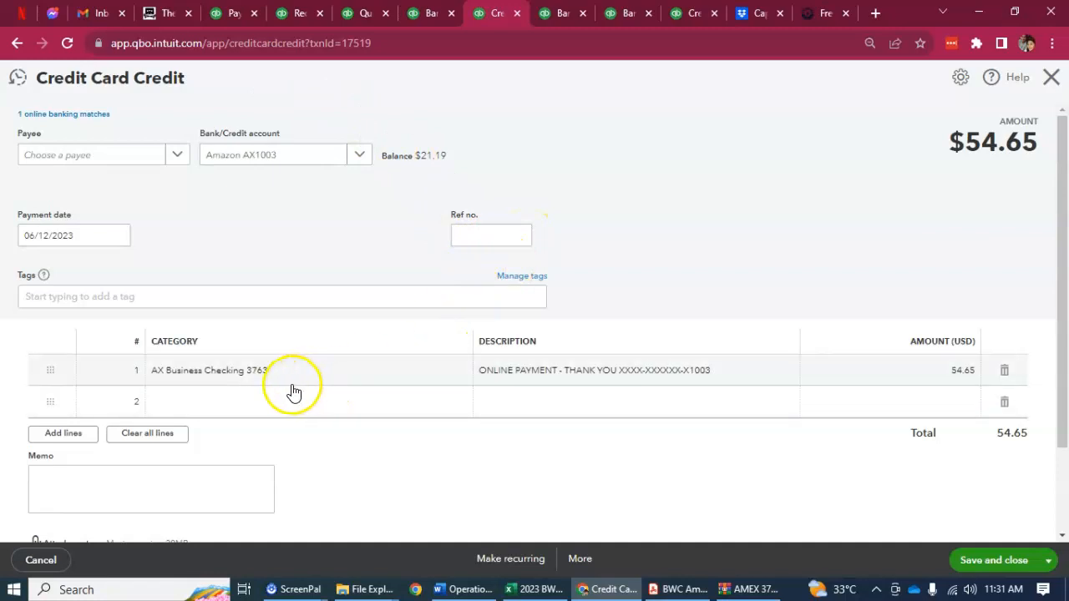
{"action": "left_click", "coordinate": [431, 370]}
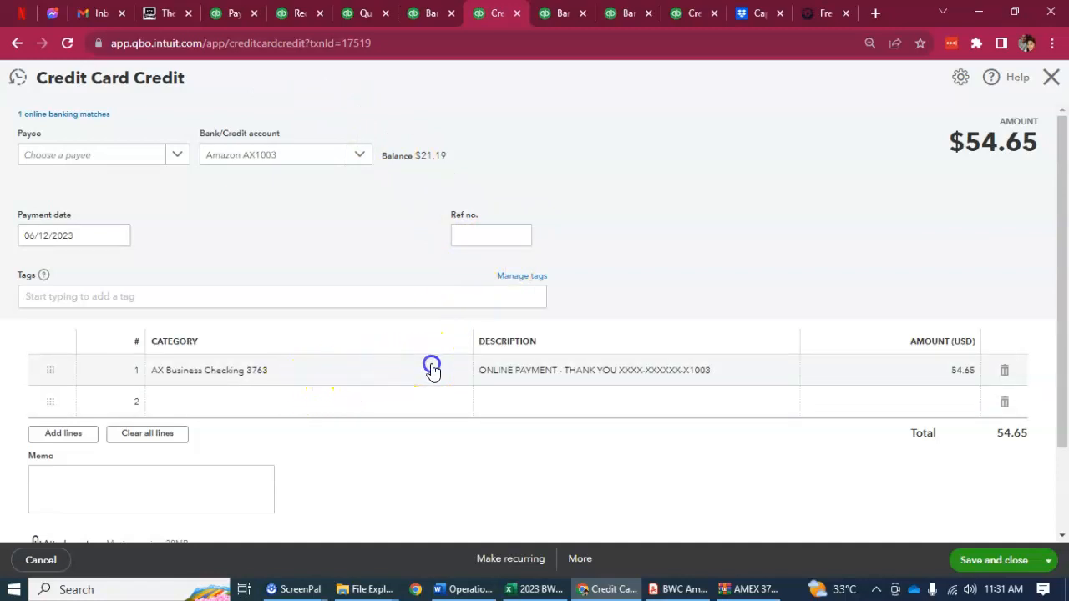
{"action": "left_click", "coordinate": [985, 558]}
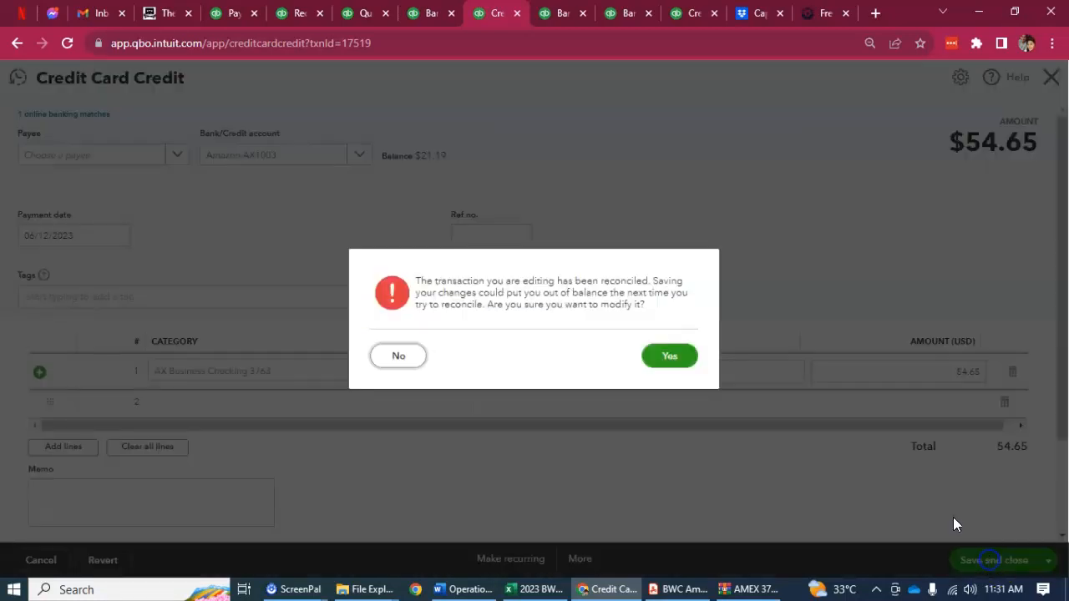
{"action": "left_click", "coordinate": [687, 356]}
Match the 06/13/2023 online transfer of $54.65 to the 06/12/2023 credit card credit and save the match
{"action": "left_click", "coordinate": [429, 13]}
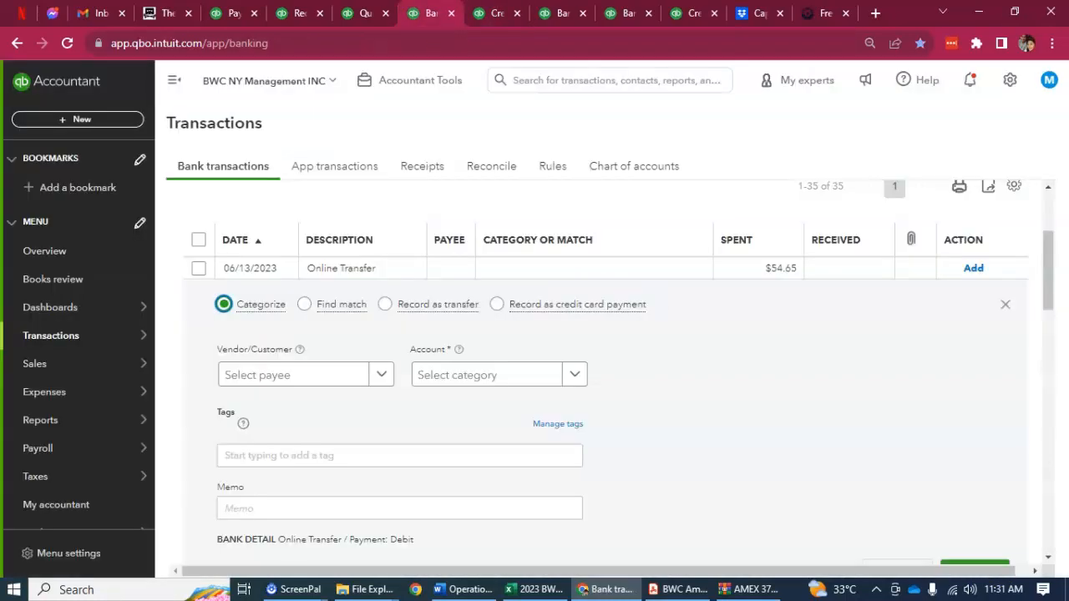
{"action": "left_click", "coordinate": [305, 305]}
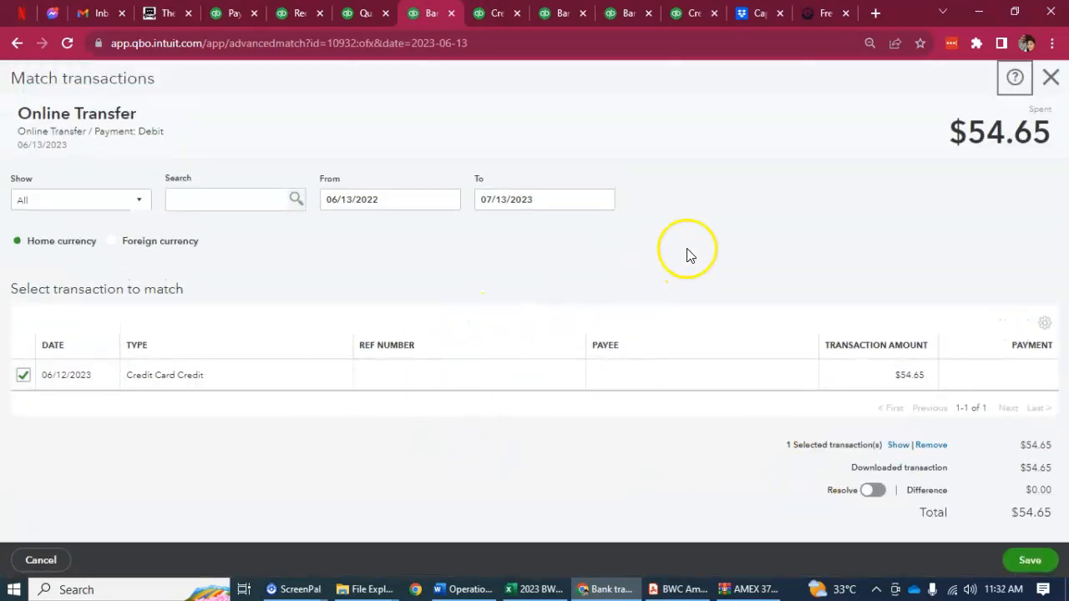
{"action": "left_click", "coordinate": [1027, 560]}
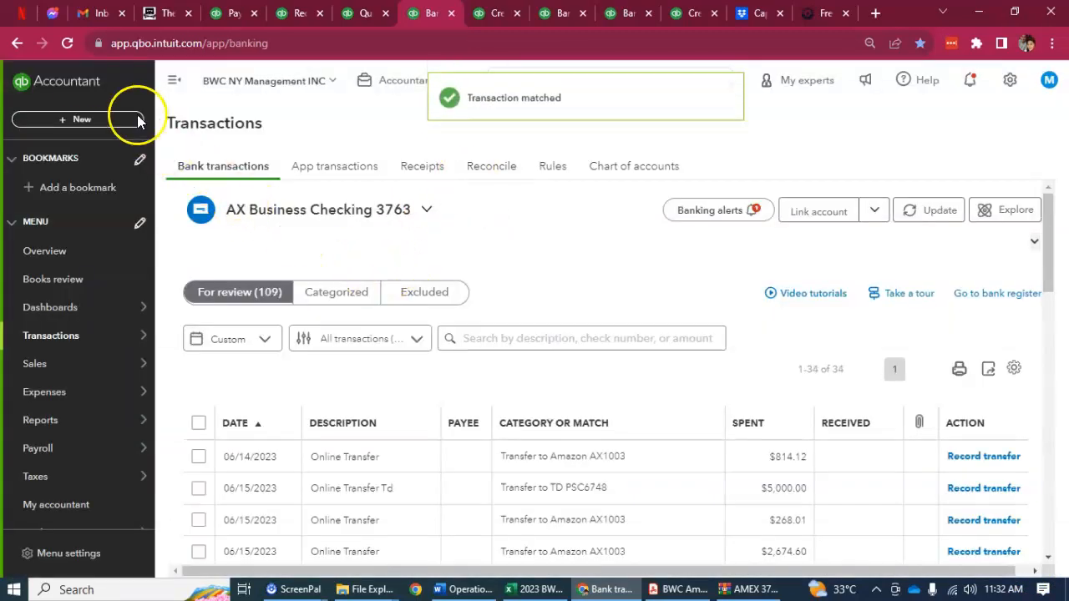
Reload the bank transactions page and open the 06/14/2023 online transfer of $814.12
{"action": "left_click", "coordinate": [70, 43]}
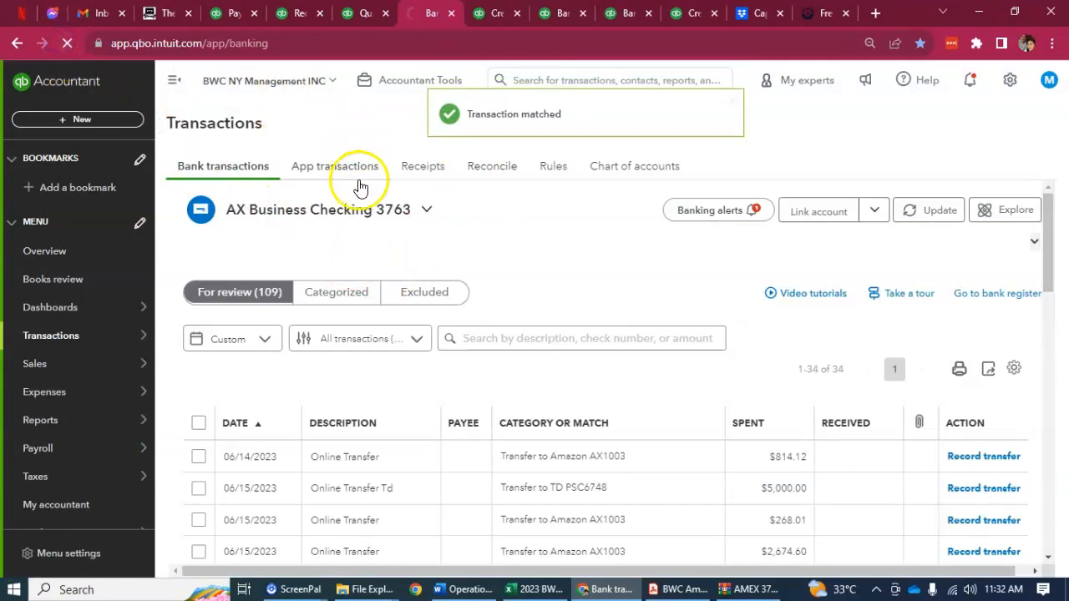
{"action": "scroll", "coordinate": [556, 493], "scroll_direction": "down", "scroll_amount": 3}
{"action": "scroll", "coordinate": [559, 493], "scroll_direction": "up", "scroll_amount": 1}
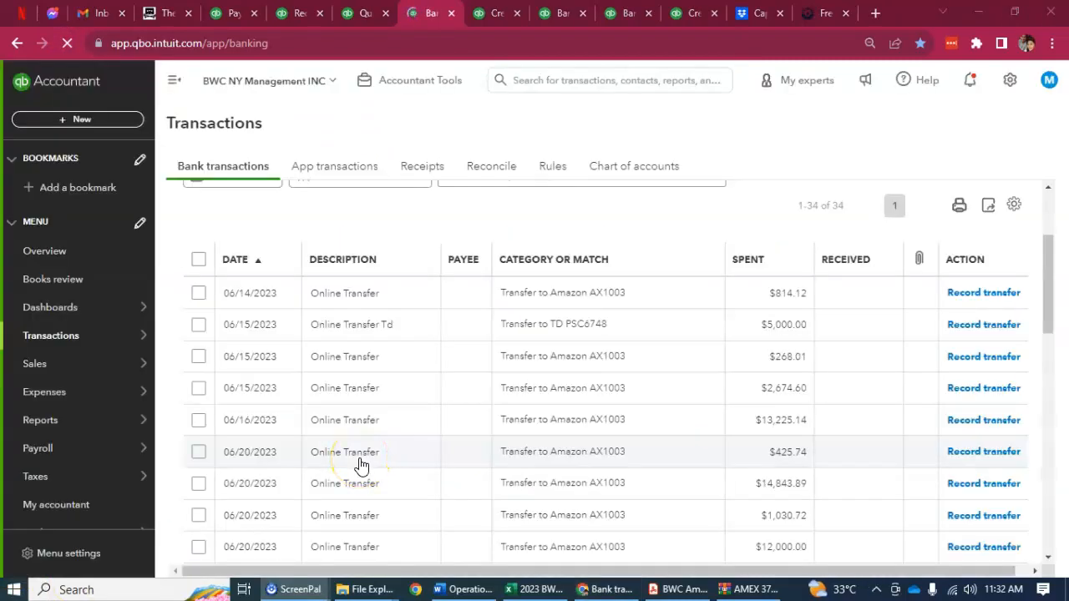
{"action": "left_click", "coordinate": [785, 293]}
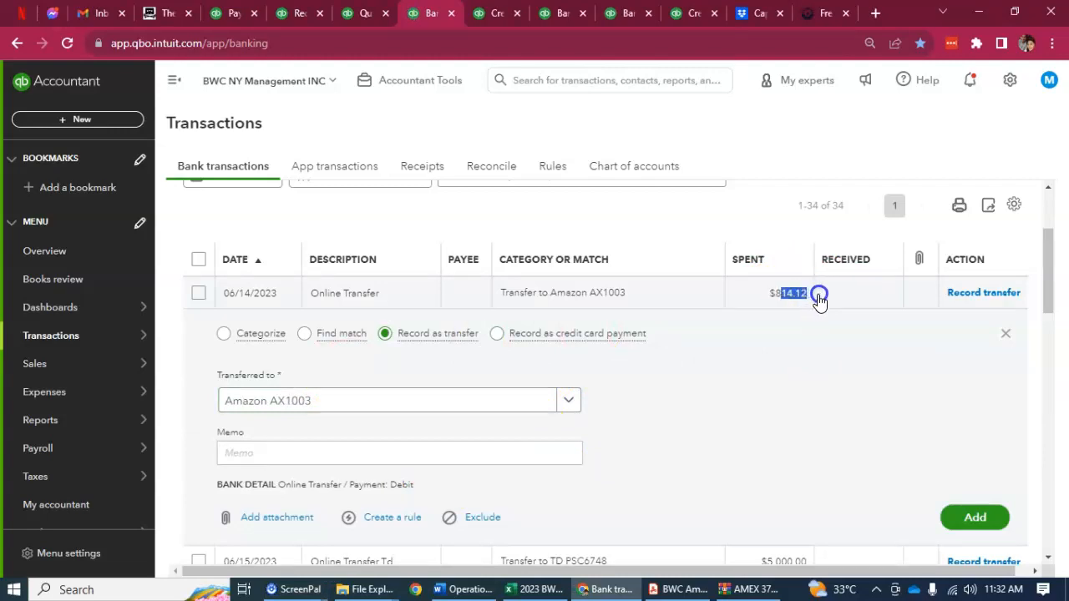
Search all transactions for the amount 814.12
{"action": "left_click", "coordinate": [819, 299]}
{"action": "left_click", "coordinate": [787, 357]}
{"action": "left_click", "coordinate": [481, 16]}
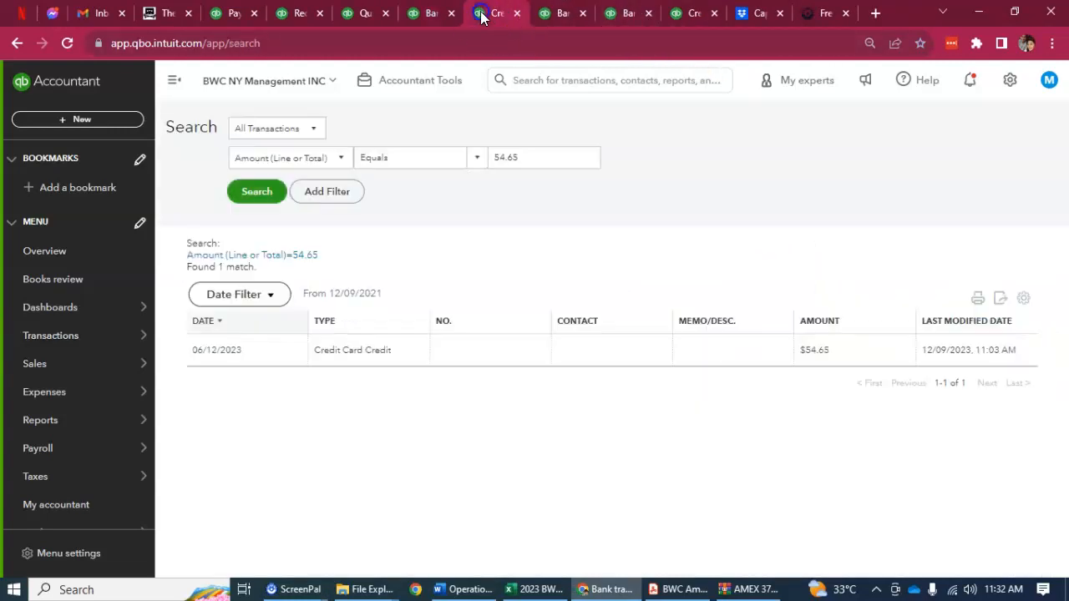
{"action": "left_click_drag", "start_coordinate": [539, 158], "coordinate": [469, 159]}
{"action": "type", "text": "814.12"}
{"action": "key", "text": "Return"}
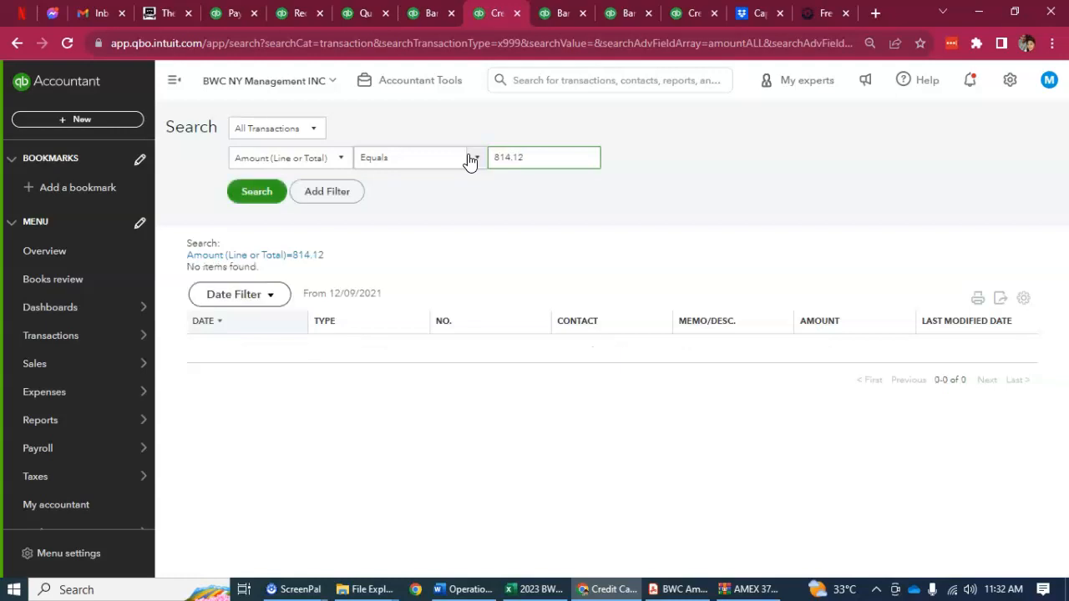
Categorize the 06/14/2023 online transfer of $814.12 as Uncategorized Asset and add it to the books
{"action": "left_click", "coordinate": [431, 13]}
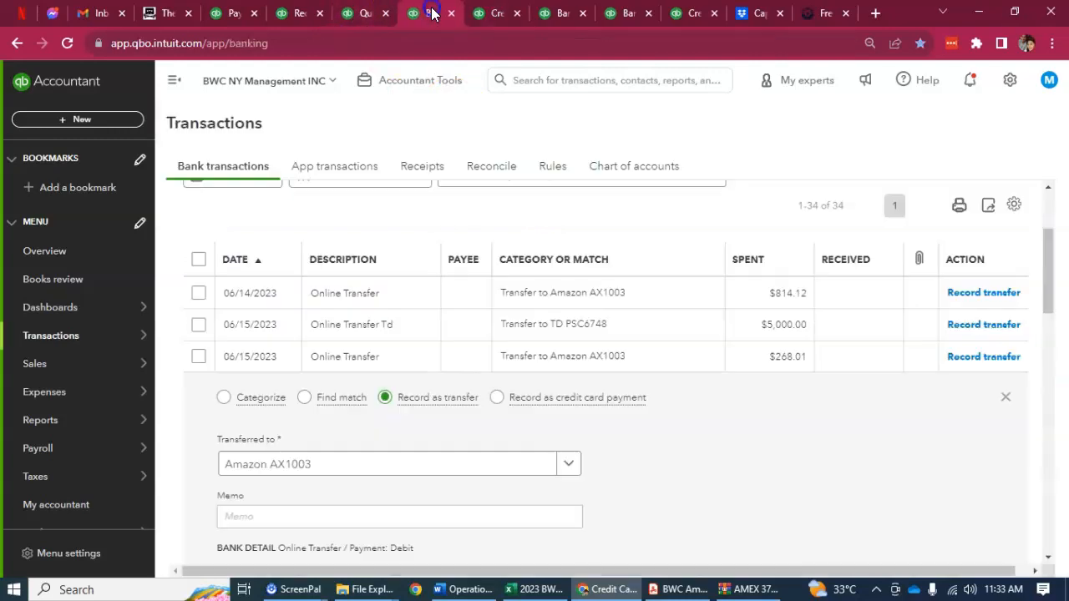
{"action": "left_click", "coordinate": [384, 298]}
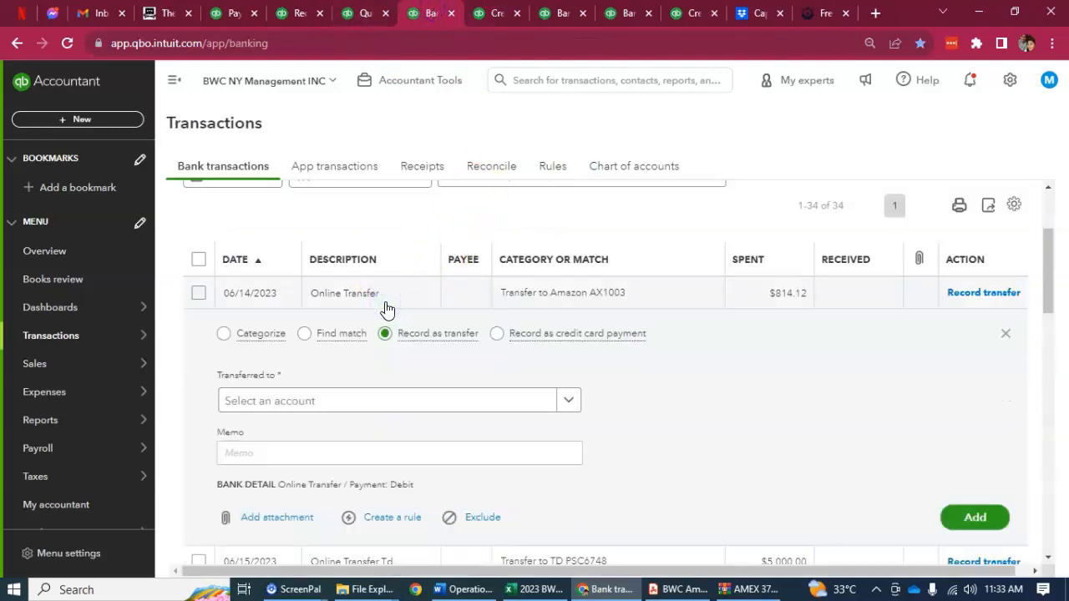
{"action": "left_click", "coordinate": [223, 336]}
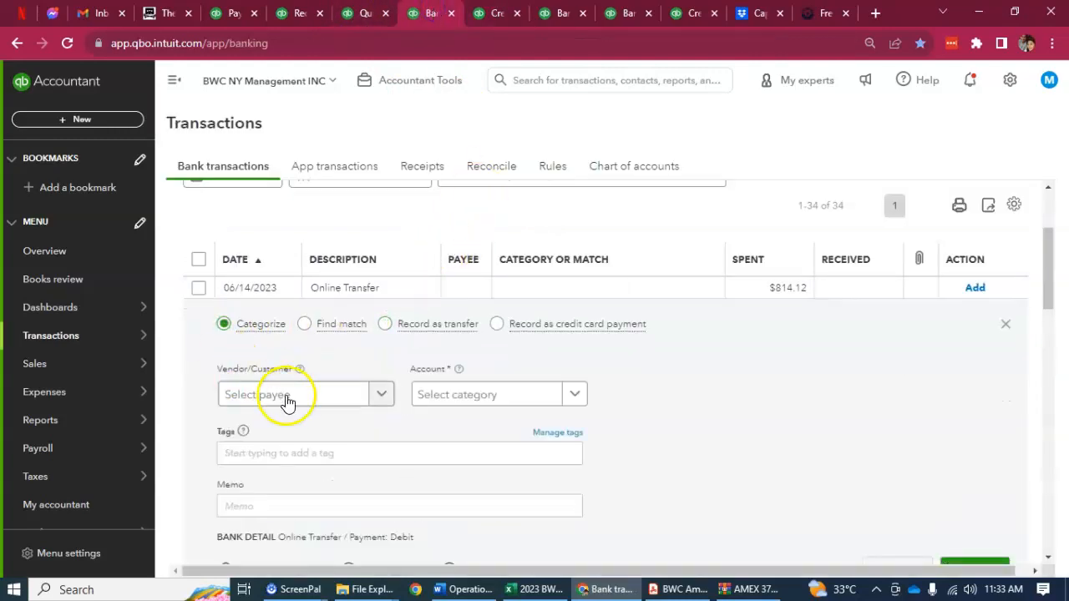
{"action": "left_click", "coordinate": [465, 396]}
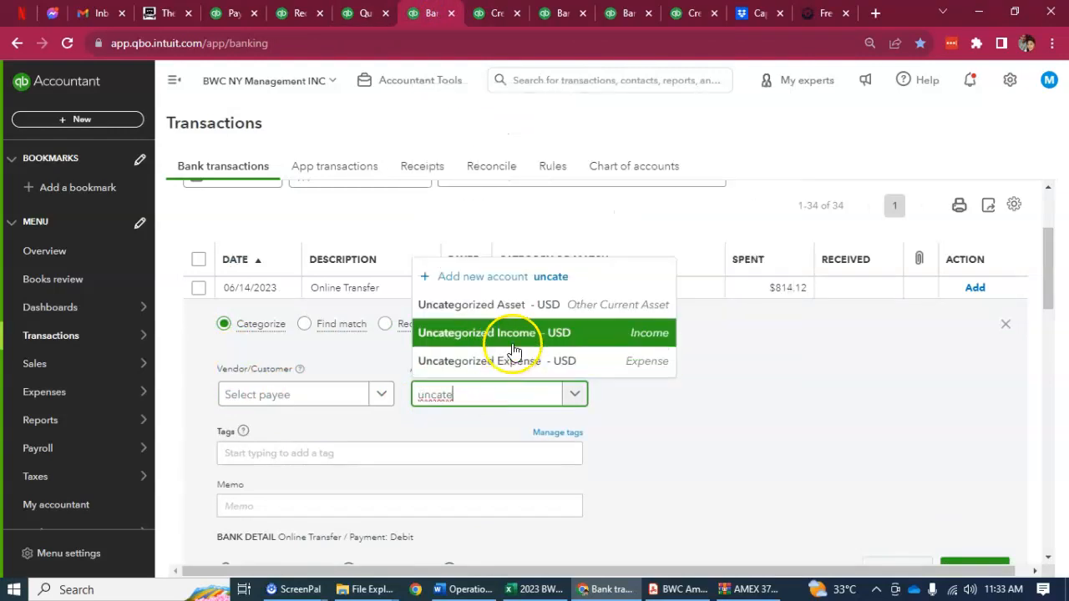
{"action": "left_click", "coordinate": [508, 303]}
{"action": "scroll", "coordinate": [584, 468], "scroll_direction": "down", "scroll_amount": 1}
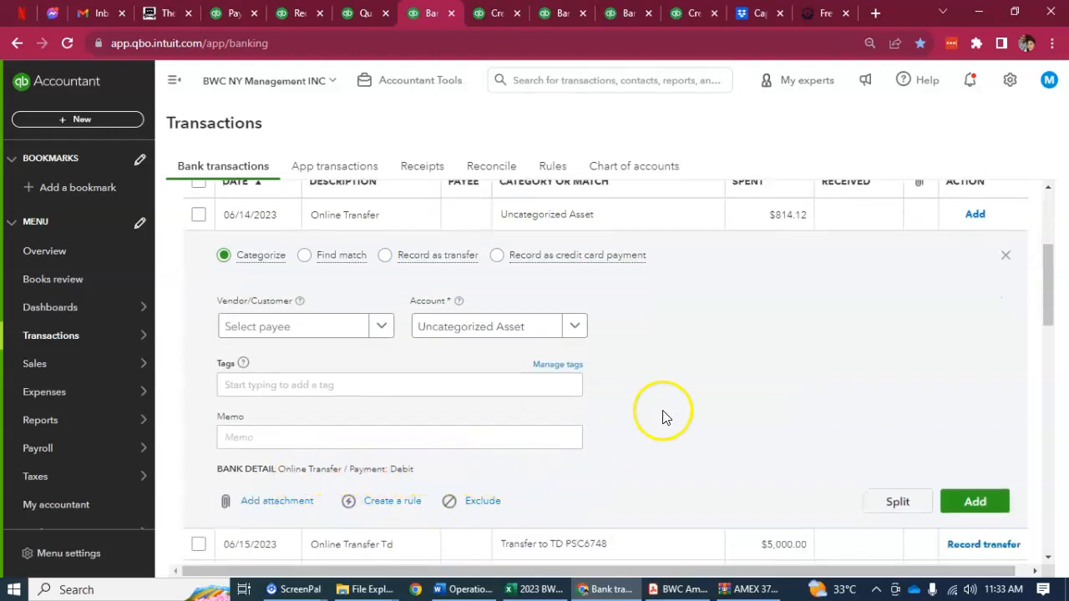
{"action": "scroll", "coordinate": [706, 408], "scroll_direction": "up", "scroll_amount": 1}
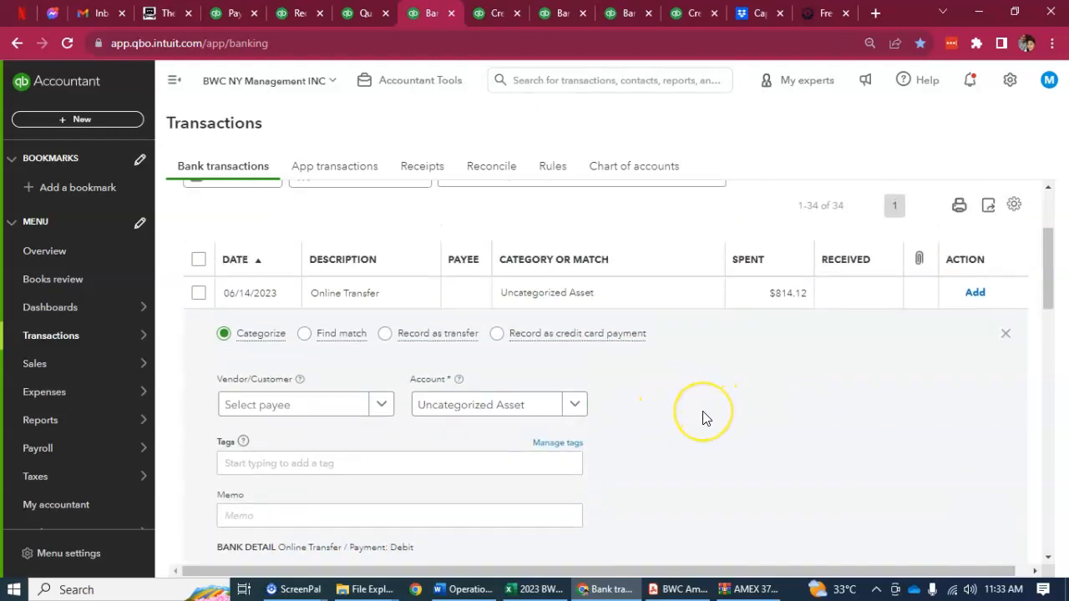
{"action": "scroll", "coordinate": [701, 418], "scroll_direction": "up", "scroll_amount": 1}
{"action": "scroll", "coordinate": [707, 418], "scroll_direction": "down", "scroll_amount": 2}
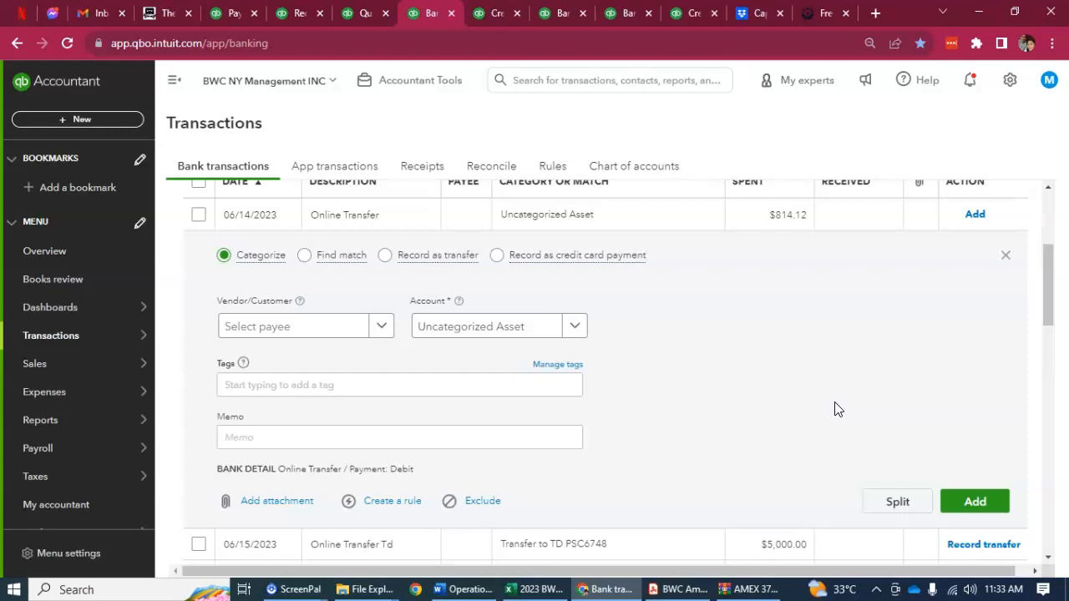
{"action": "left_click", "coordinate": [970, 502]}
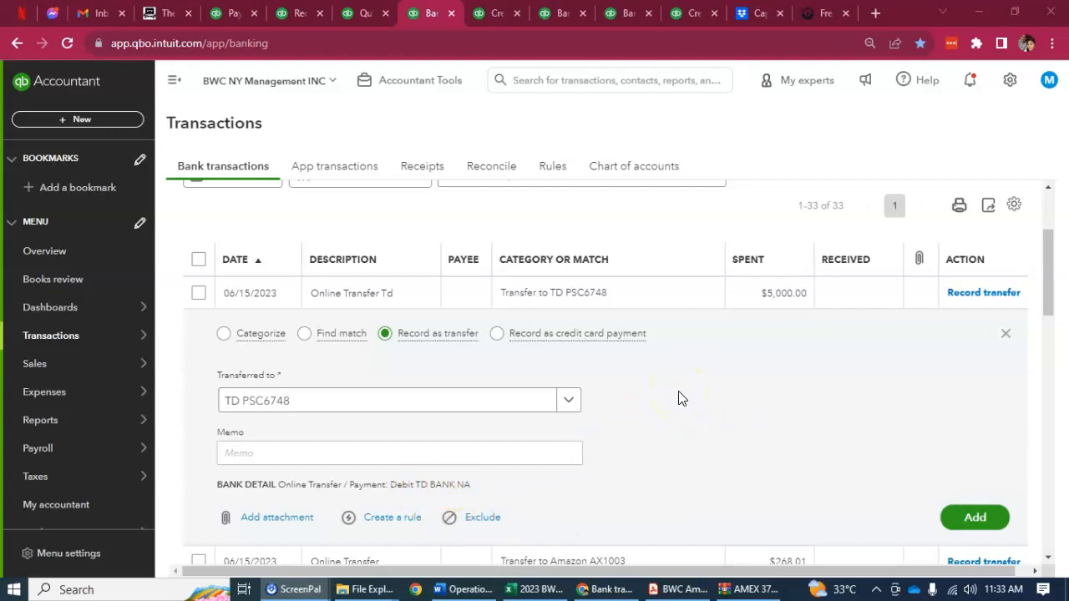
Switch to the 2023 BWC monitoring workbook in Excel and examine the monthly statuses of the TD PSC6748 (Payroll) account
{"action": "left_click", "coordinate": [535, 591]}
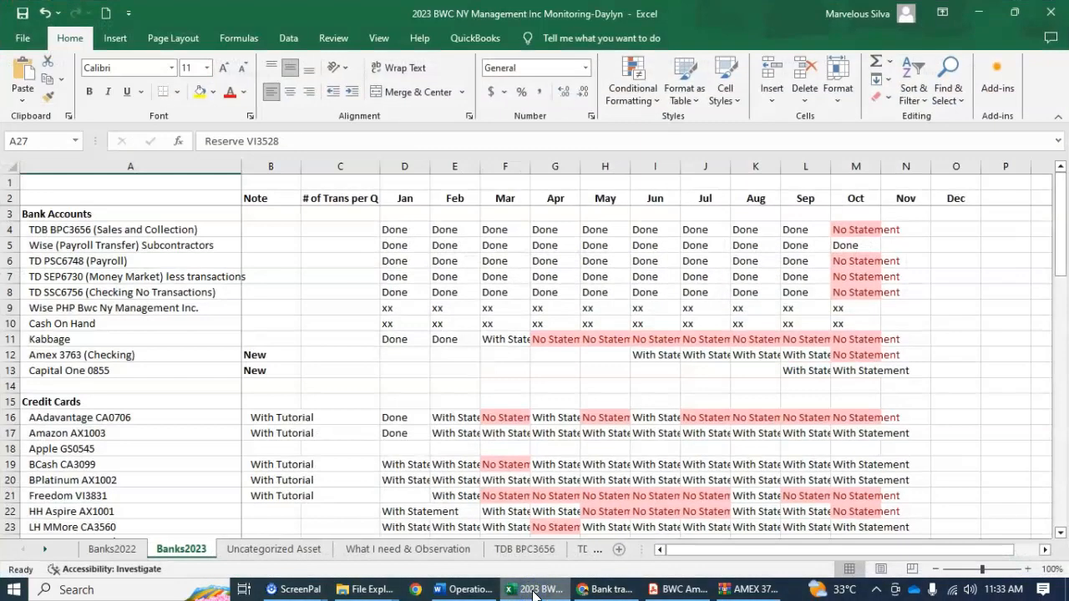
{"action": "left_click", "coordinate": [10, 260]}
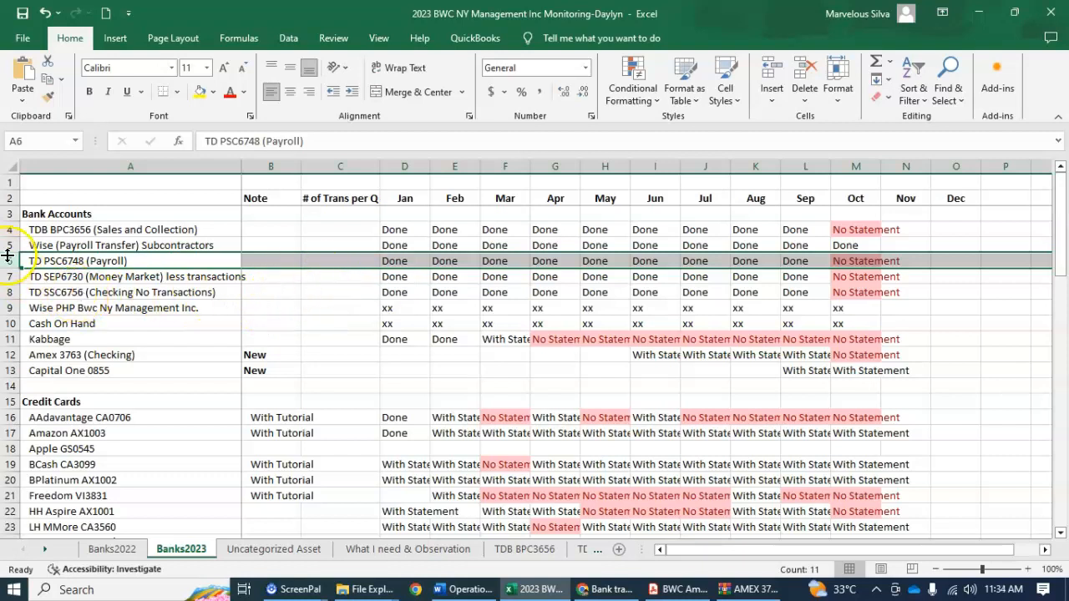
{"action": "left_click", "coordinate": [470, 277]}
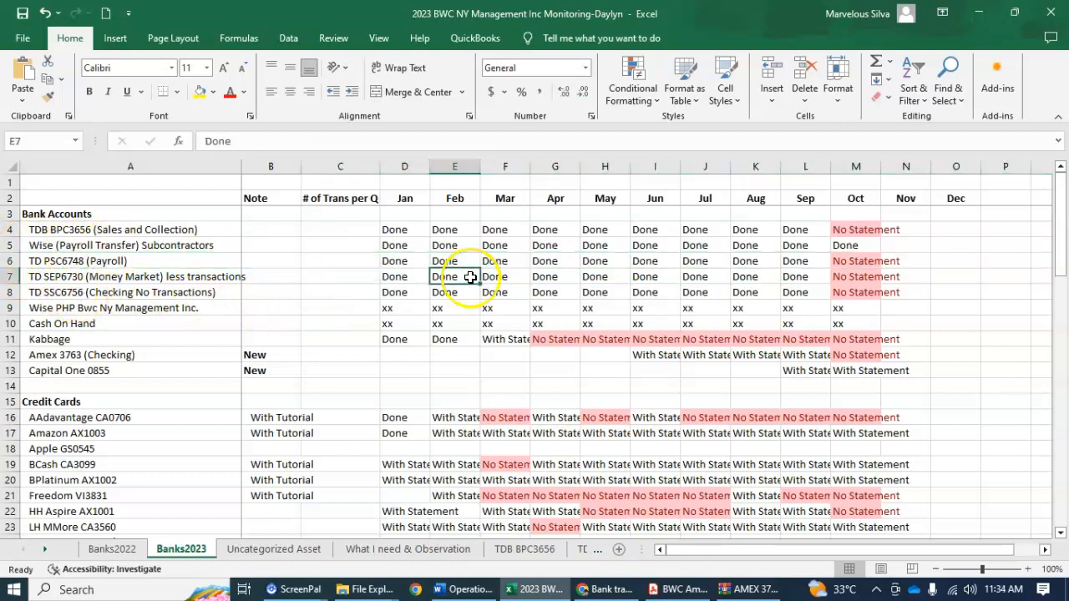
Switch back to QuickBooks Online in Chrome and search all transactions for the amount 5000
{"action": "left_click", "coordinate": [589, 585]}
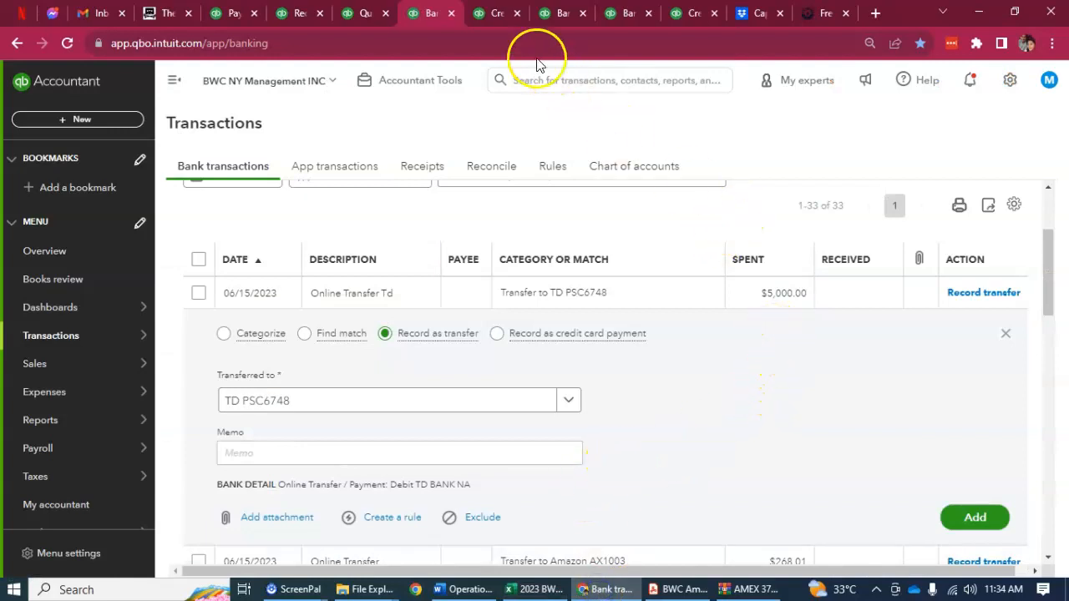
{"action": "left_click", "coordinate": [496, 13]}
{"action": "type", "text": "5000"}
{"action": "key", "text": "Return"}
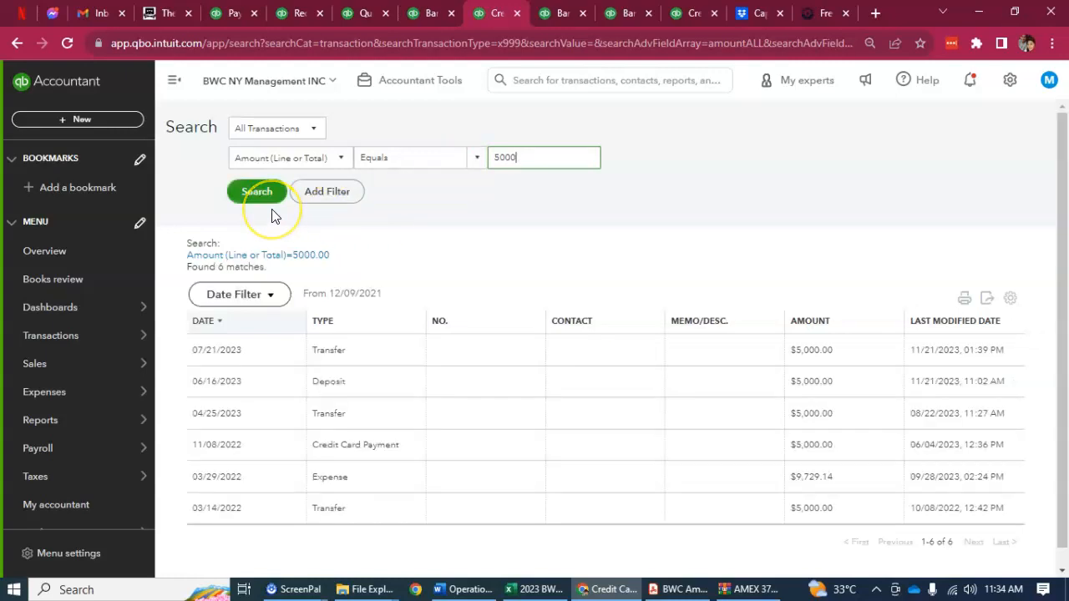
{"action": "left_click", "coordinate": [430, 14]}
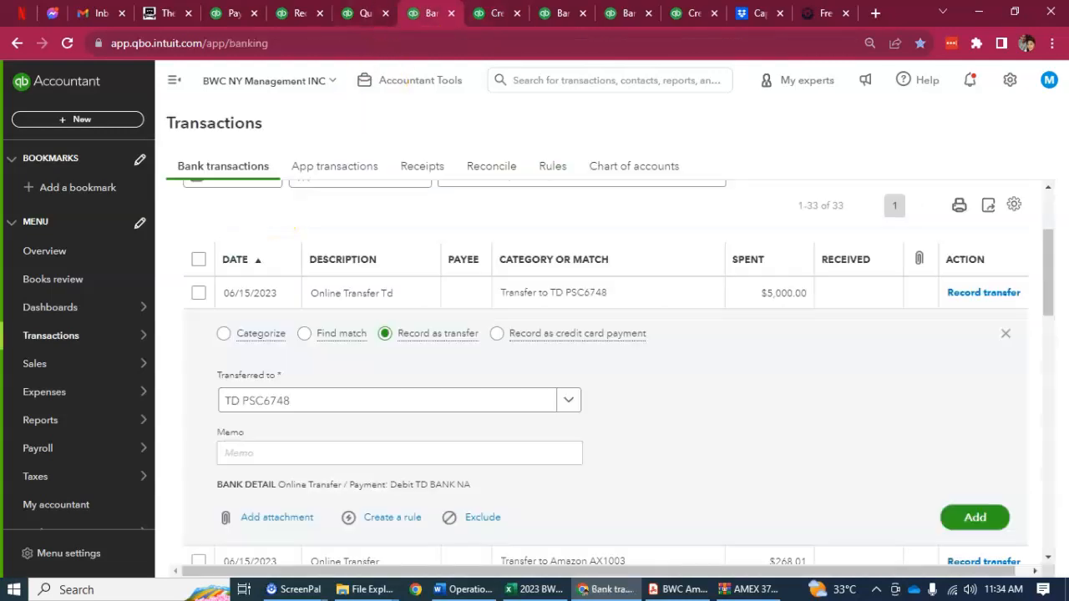
{"action": "left_click", "coordinate": [473, 15]}
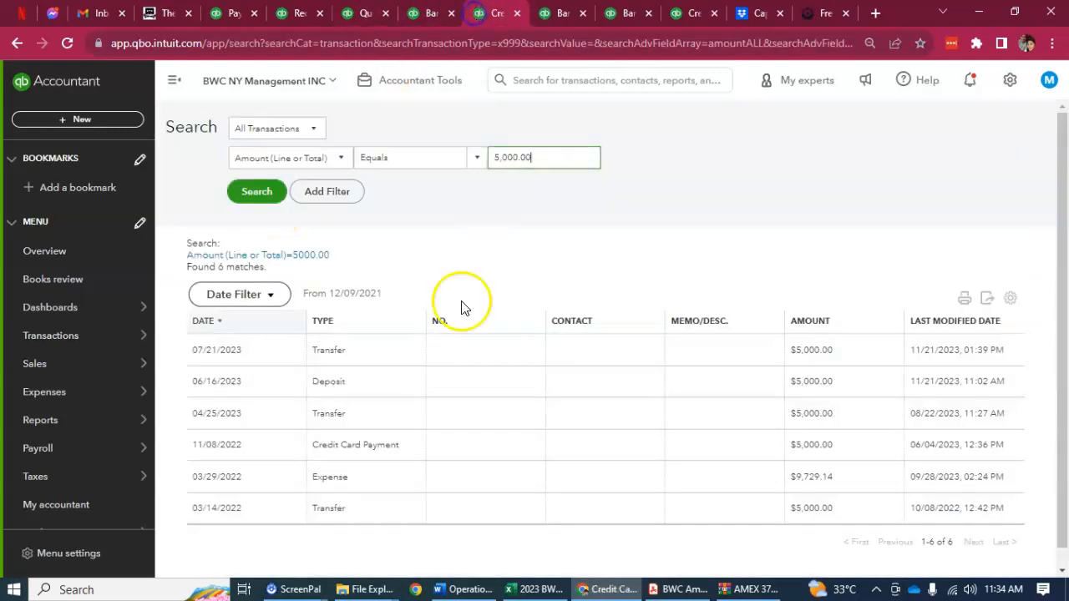
Open the 06/16/2023 deposit of $5,000.00 from the search results and compare it with the downloaded 06/15/2023 transfer
{"action": "left_click", "coordinate": [227, 386]}
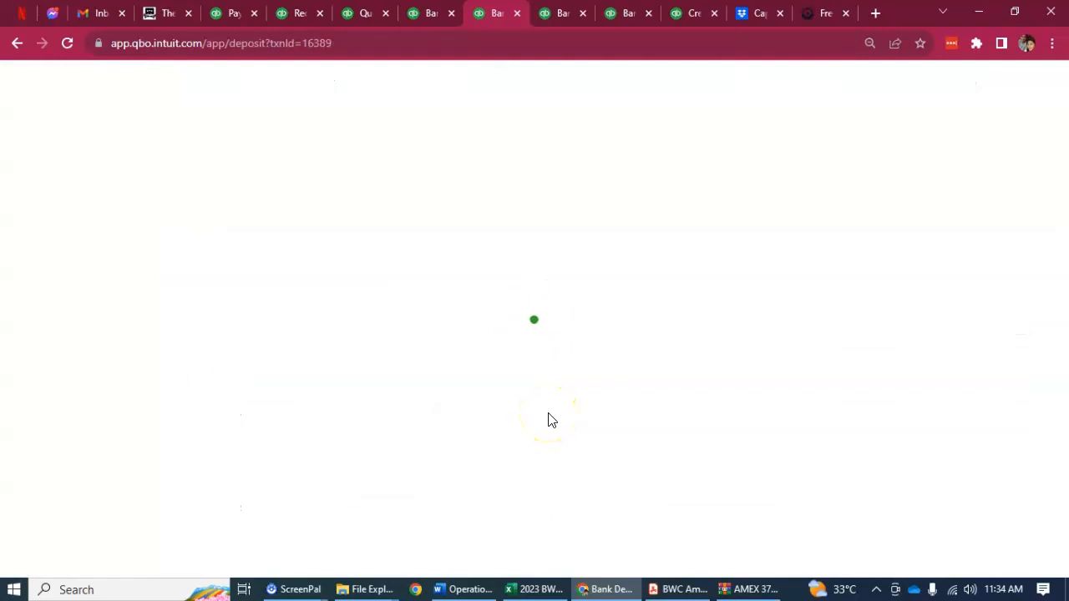
{"action": "scroll", "coordinate": [549, 412], "scroll_direction": "down", "scroll_amount": 5}
{"action": "scroll", "coordinate": [549, 412], "scroll_direction": "down", "scroll_amount": 4}
{"action": "scroll", "coordinate": [549, 417], "scroll_direction": "up", "scroll_amount": 10}
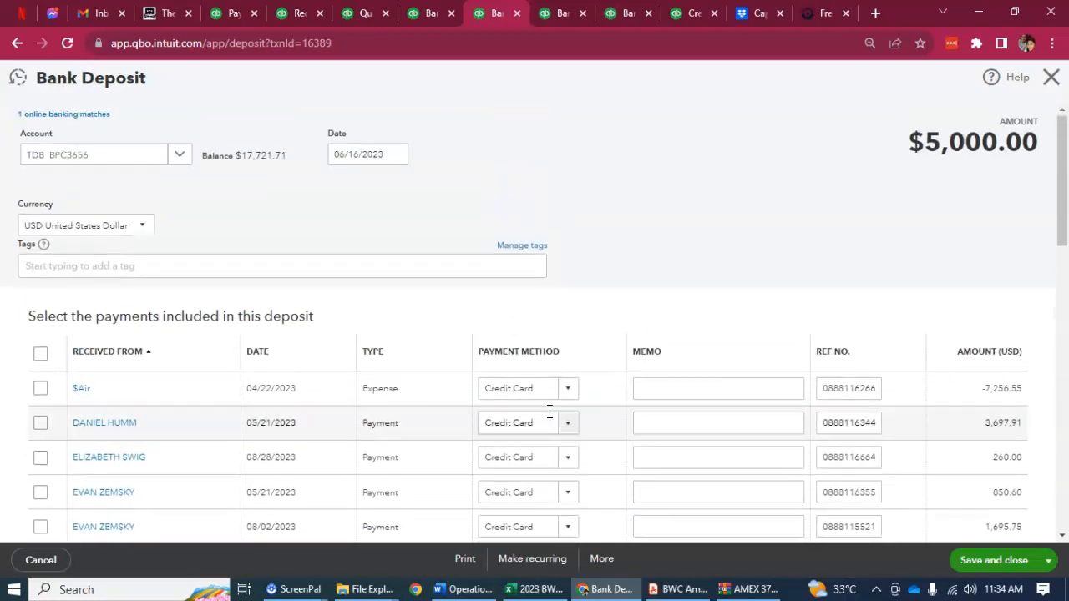
{"action": "left_click", "coordinate": [420, 13]}
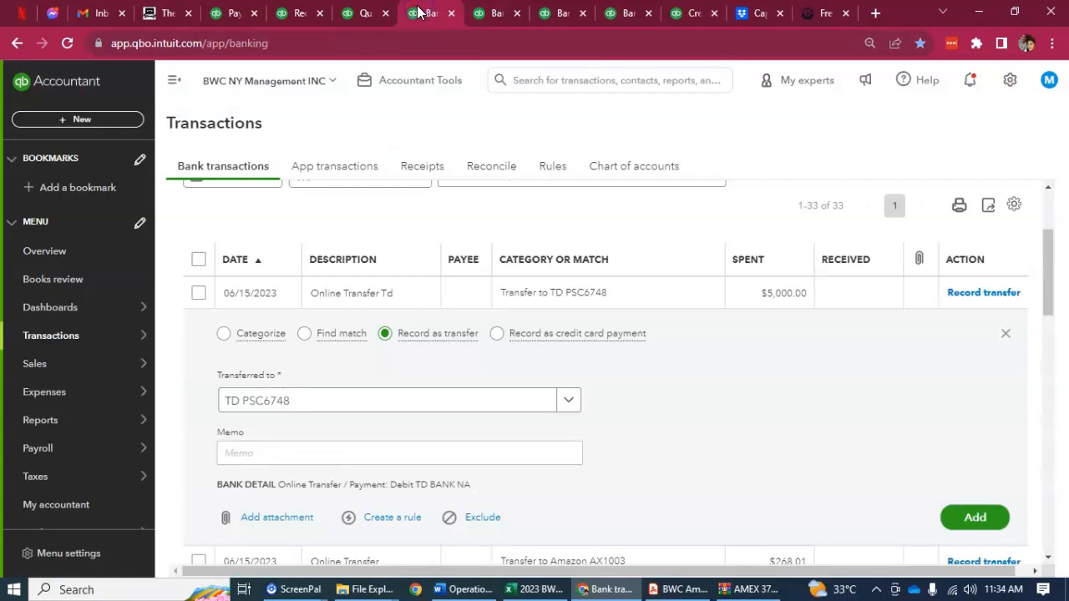
{"action": "scroll", "coordinate": [559, 326], "scroll_direction": "up", "scroll_amount": 2}
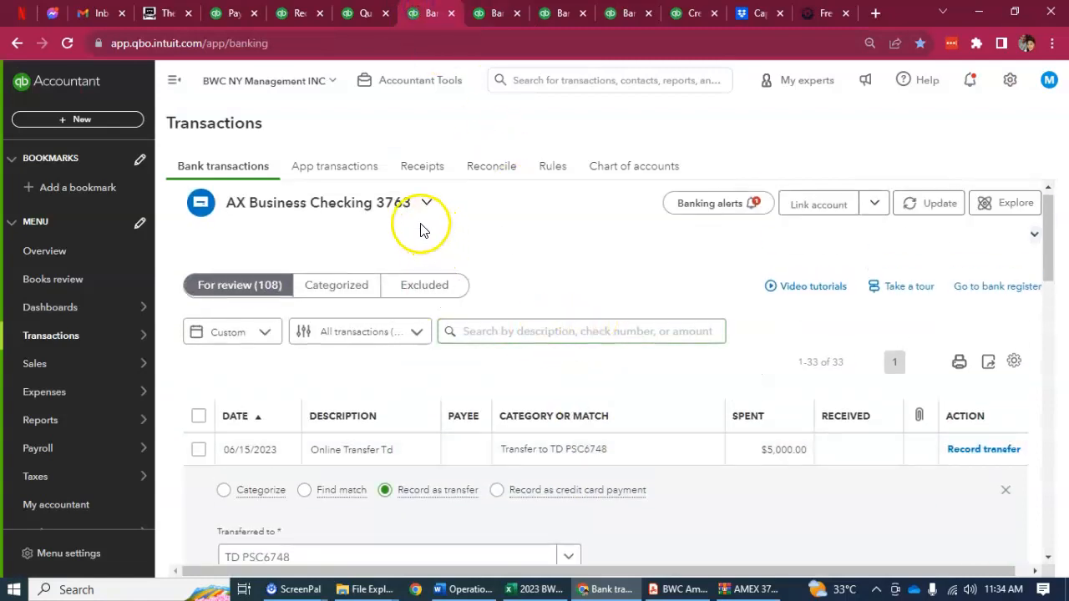
Set the line 1 account of the $5,000.00 bank deposit to AX Business Checking 3763 and save the deposit
{"action": "left_click", "coordinate": [488, 12]}
{"action": "scroll", "coordinate": [466, 365], "scroll_direction": "down", "scroll_amount": 5}
{"action": "scroll", "coordinate": [465, 365], "scroll_direction": "down", "scroll_amount": 6}
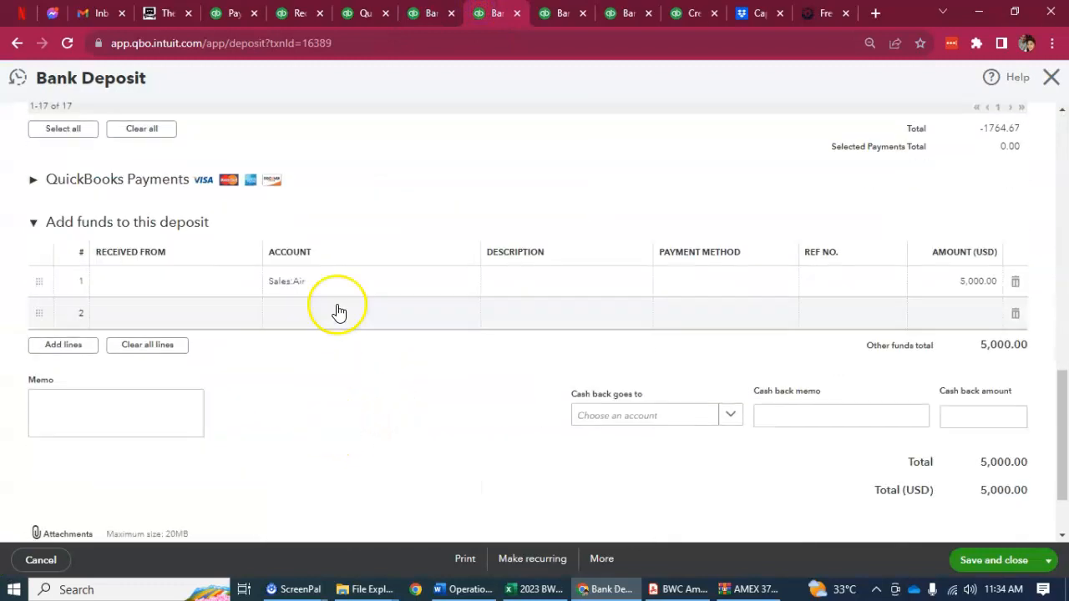
{"action": "left_click", "coordinate": [353, 281]}
{"action": "left_click", "coordinate": [469, 284]}
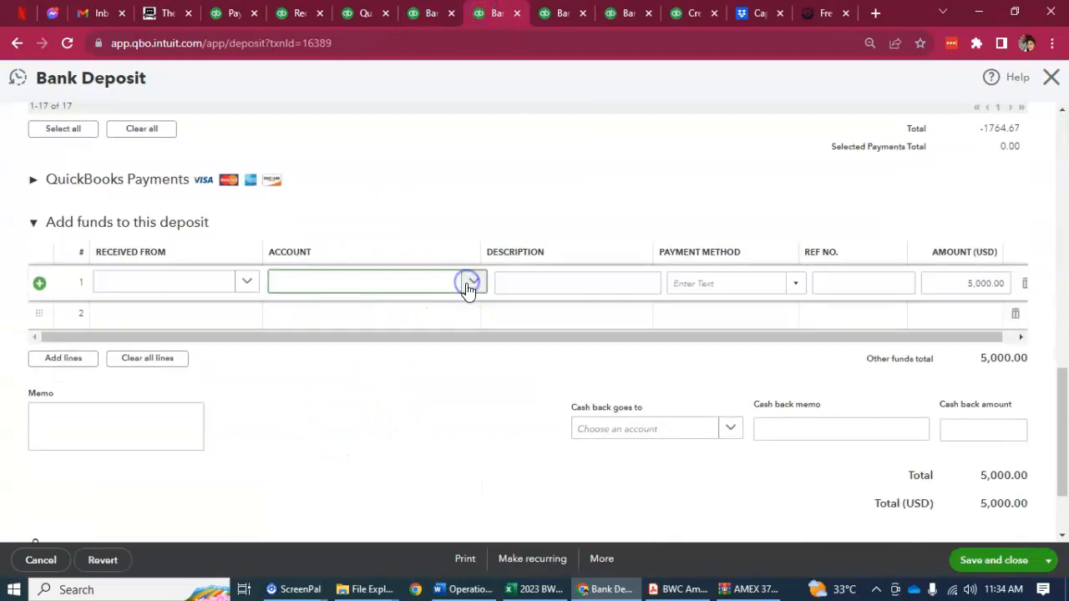
{"action": "left_click", "coordinate": [460, 395]}
{"action": "left_click", "coordinate": [473, 283]}
{"action": "left_click", "coordinate": [473, 282]}
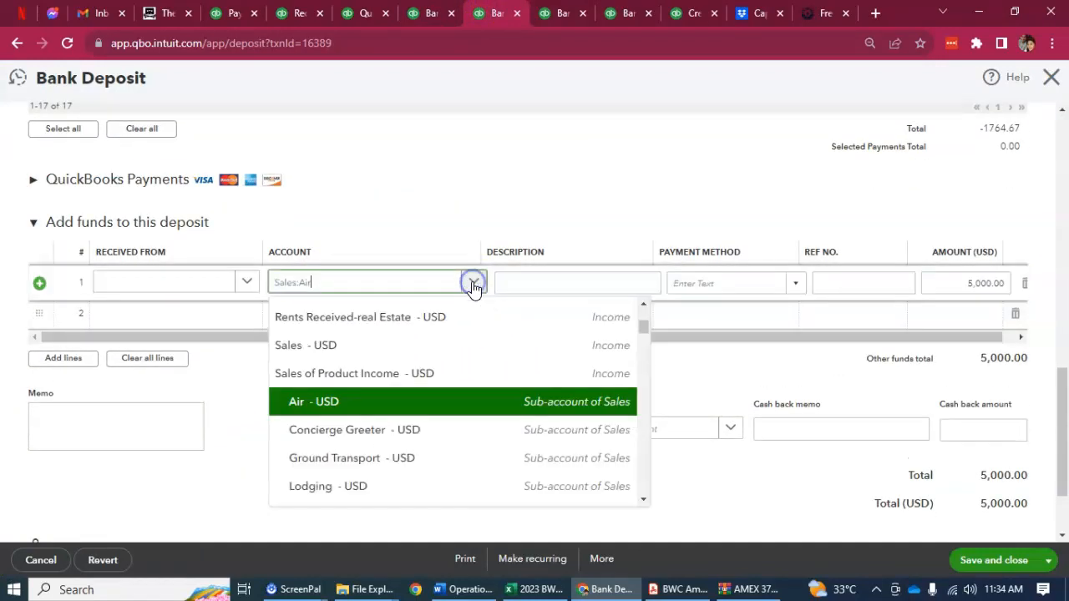
{"action": "key", "text": "BackSpace"}
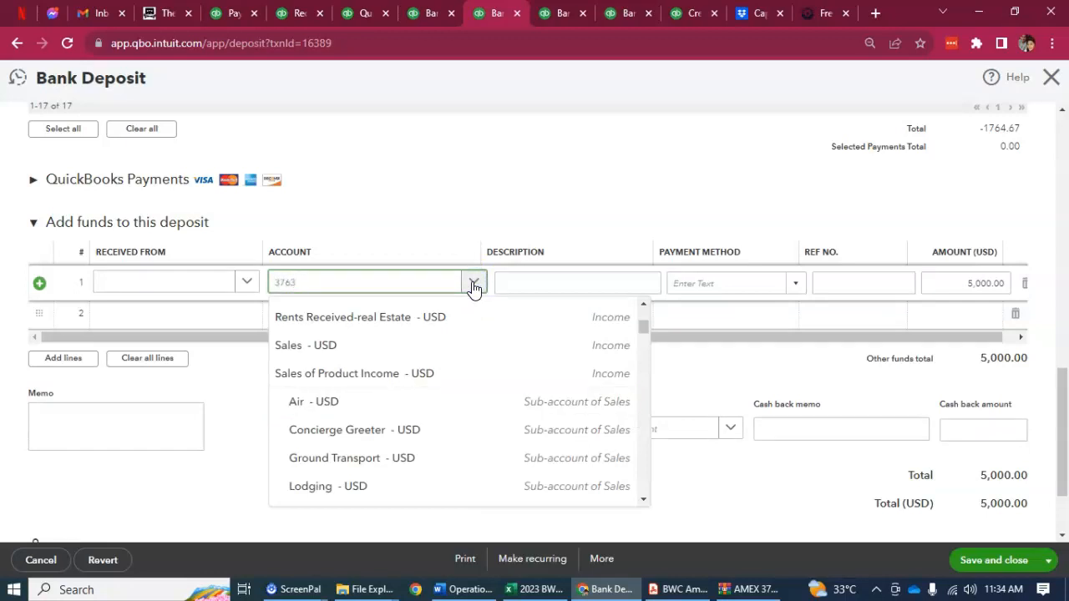
{"action": "type", "text": "3763"}
{"action": "left_click", "coordinate": [432, 344]}
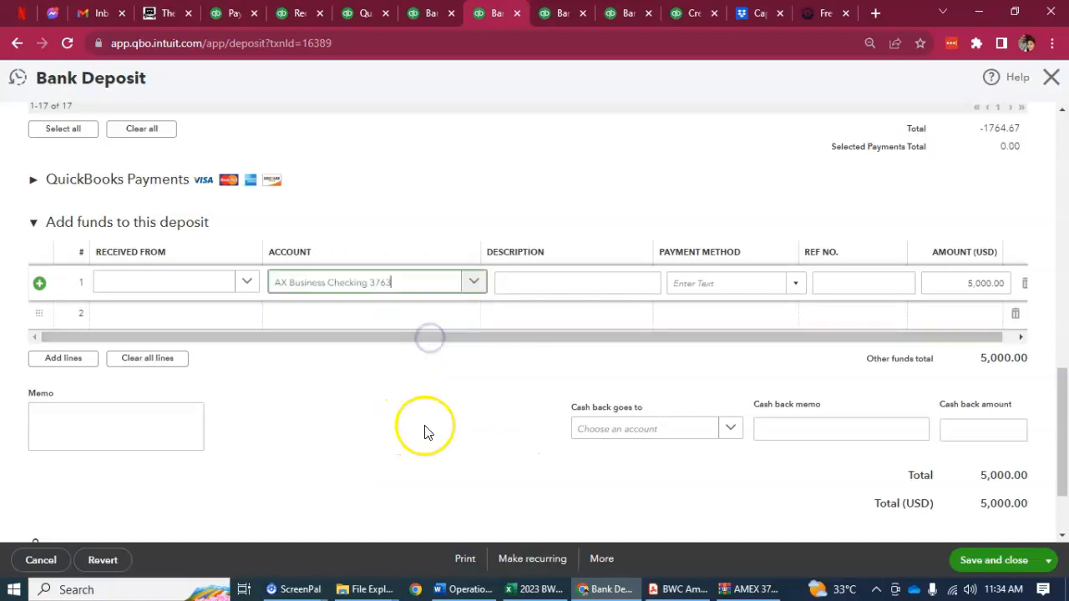
{"action": "left_click", "coordinate": [969, 557]}
{"action": "left_click", "coordinate": [668, 358]}
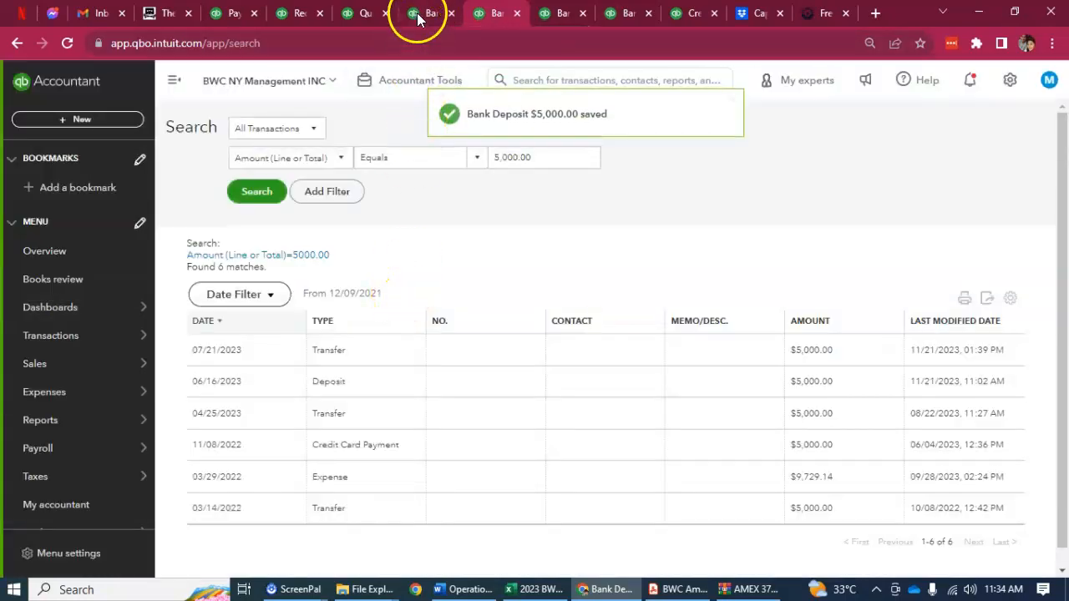
Match the 06/15/2023 TD online transfer of $5,000.00 to the 06/16/2023 deposit and save the match
{"action": "left_click", "coordinate": [417, 18]}
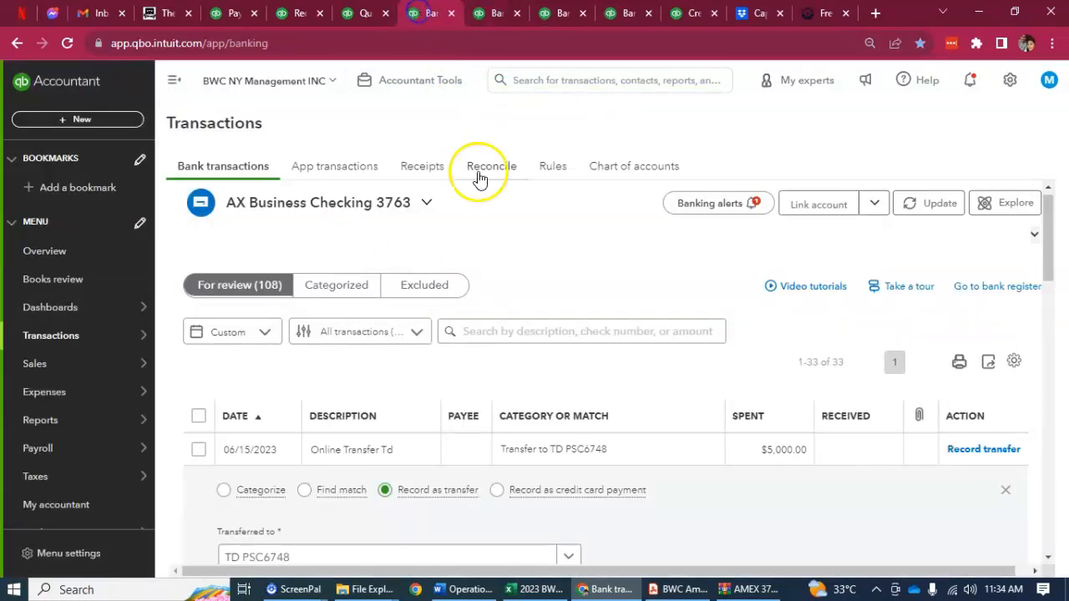
{"action": "scroll", "coordinate": [590, 496], "scroll_direction": "down", "scroll_amount": 2}
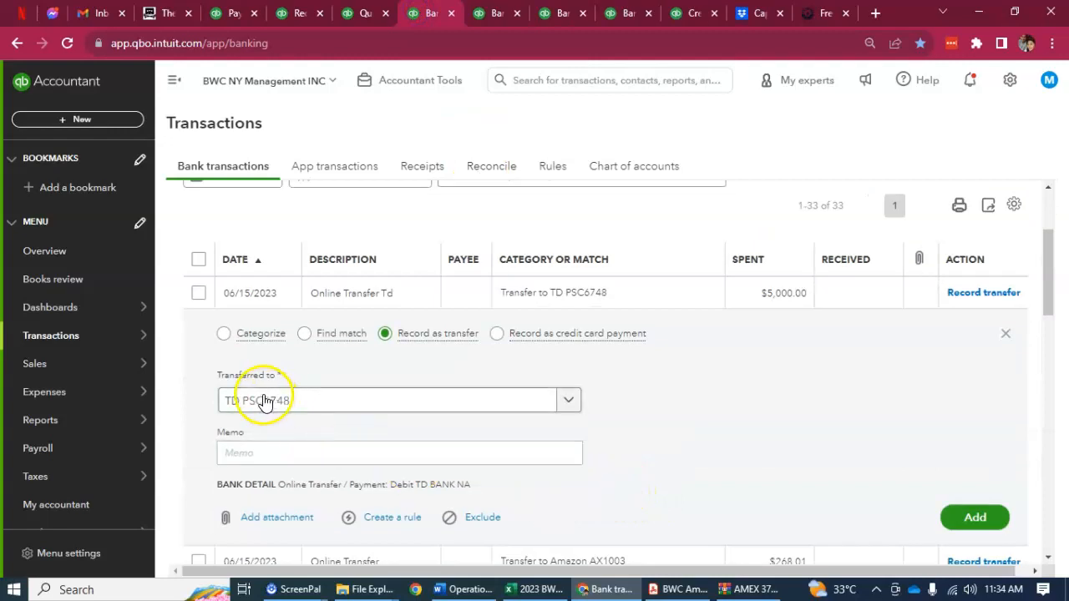
{"action": "left_click", "coordinate": [225, 338]}
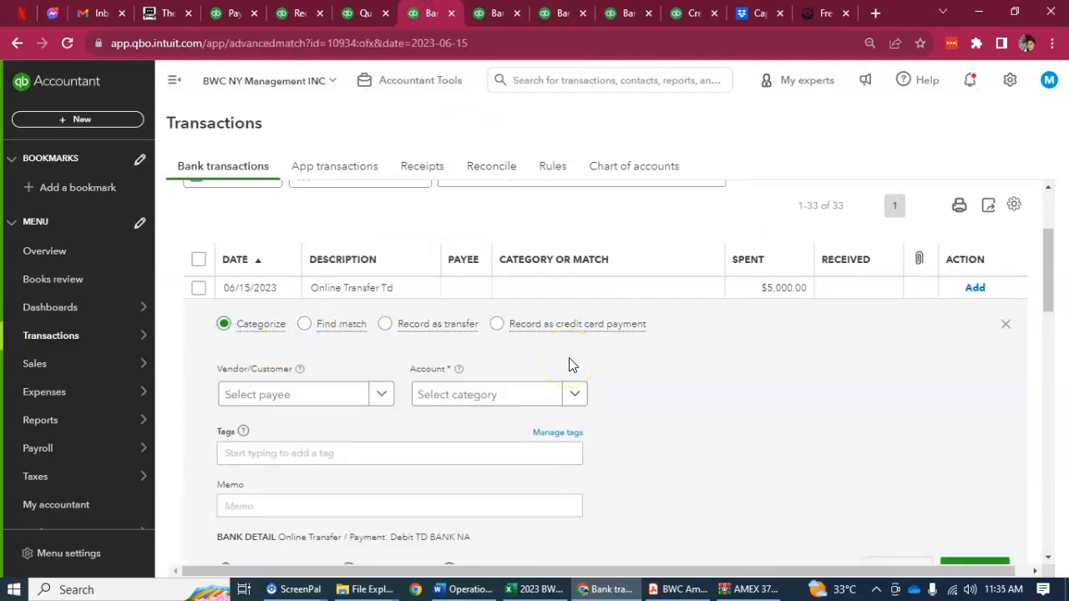
{"action": "scroll", "coordinate": [324, 334], "scroll_direction": "down", "scroll_amount": 1}
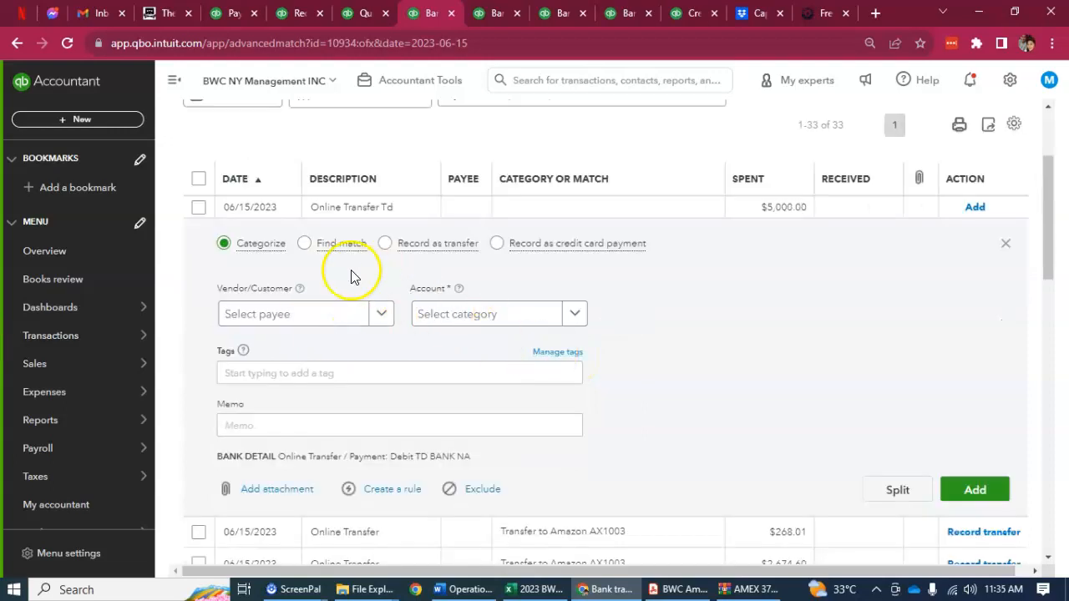
{"action": "left_click", "coordinate": [303, 247]}
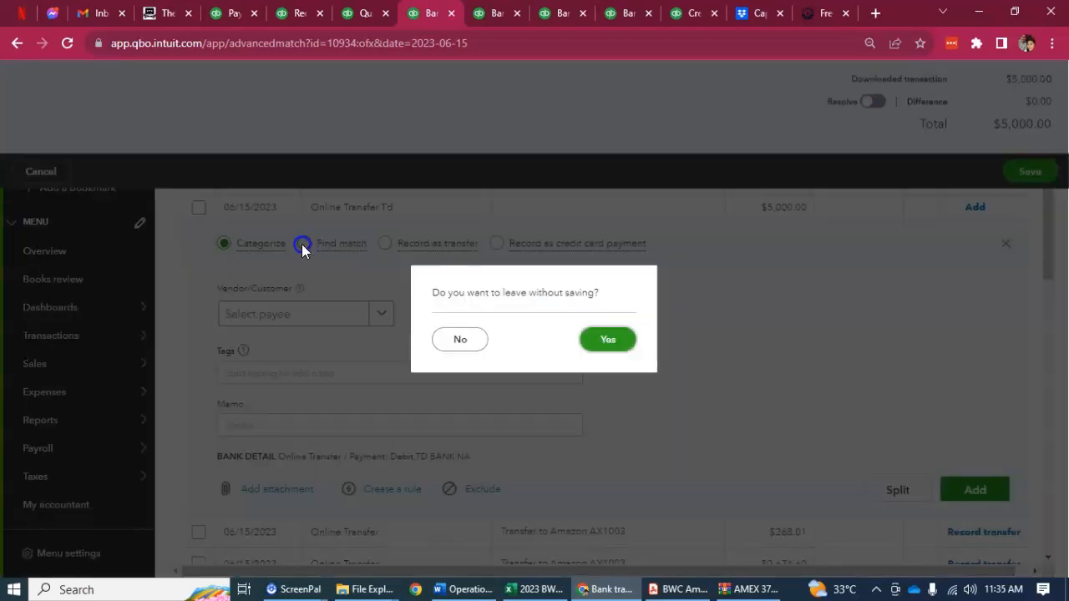
{"action": "left_click", "coordinate": [472, 334]}
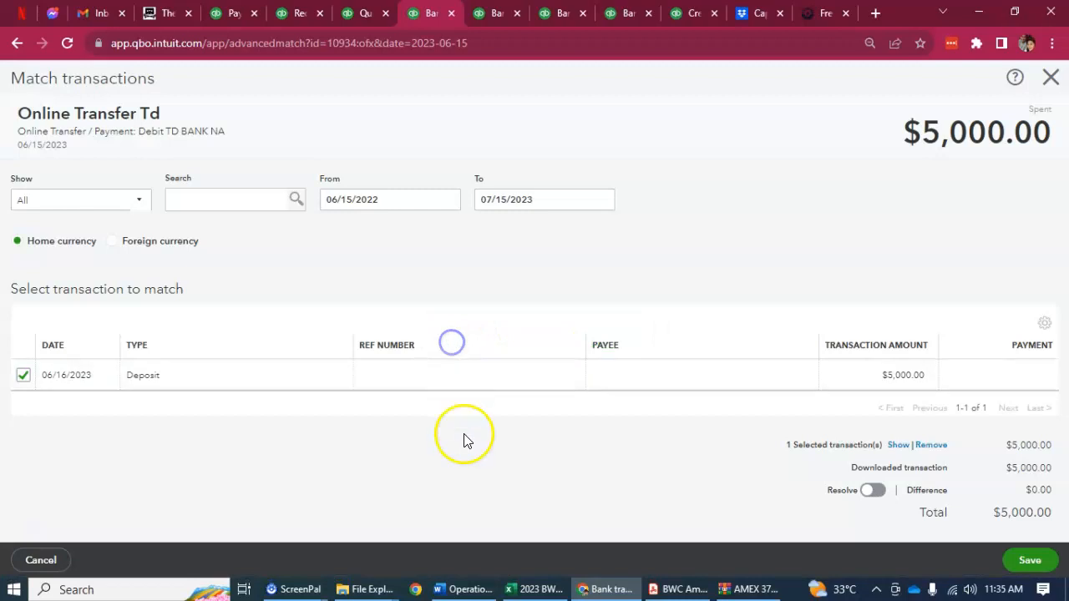
{"action": "left_click", "coordinate": [1021, 559]}
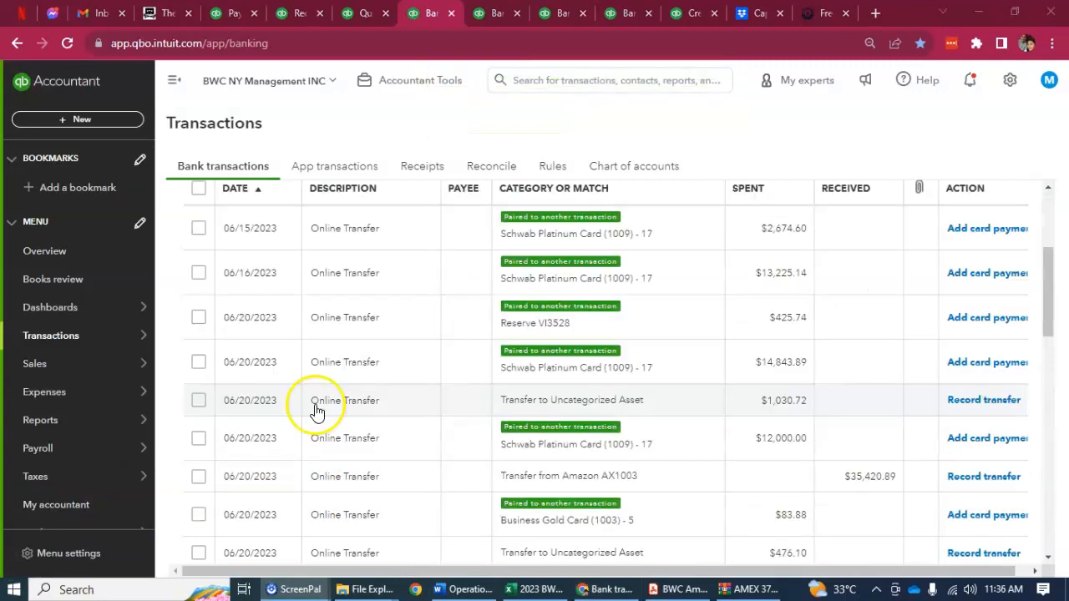
{"action": "scroll", "coordinate": [457, 313], "scroll_direction": "up", "scroll_amount": 1}
{"action": "left_click", "coordinate": [456, 312]}
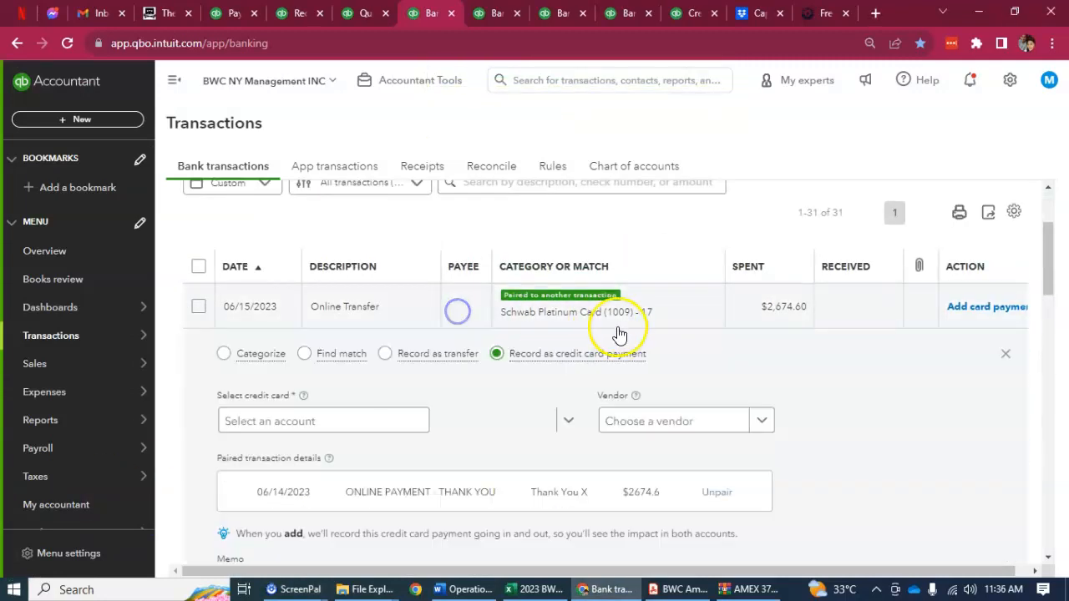
{"action": "scroll", "coordinate": [596, 329], "scroll_direction": "up", "scroll_amount": 1}
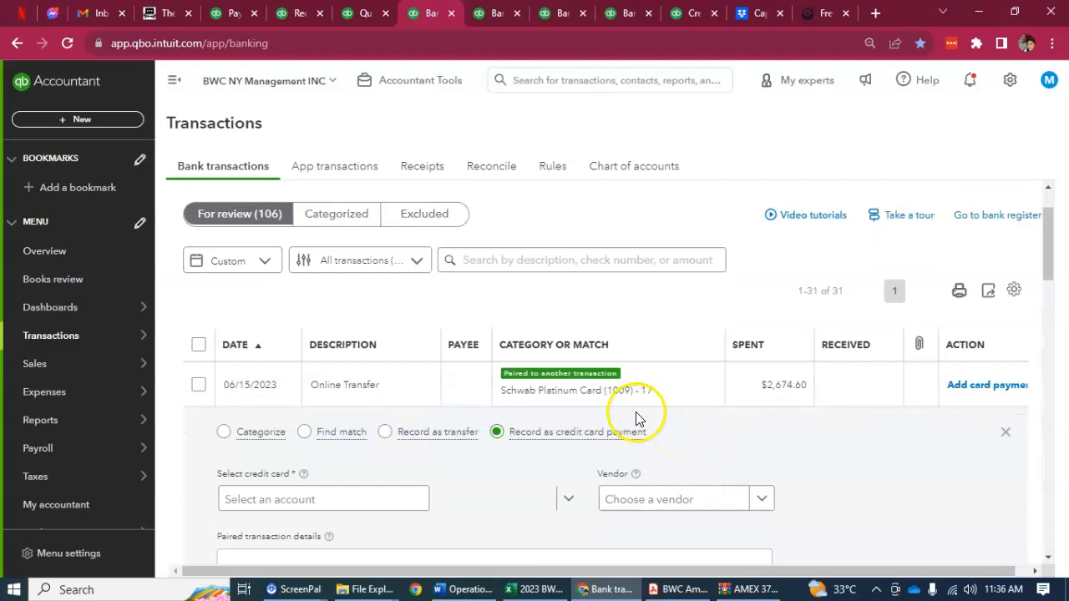
{"action": "scroll", "coordinate": [638, 419], "scroll_direction": "down", "scroll_amount": 2}
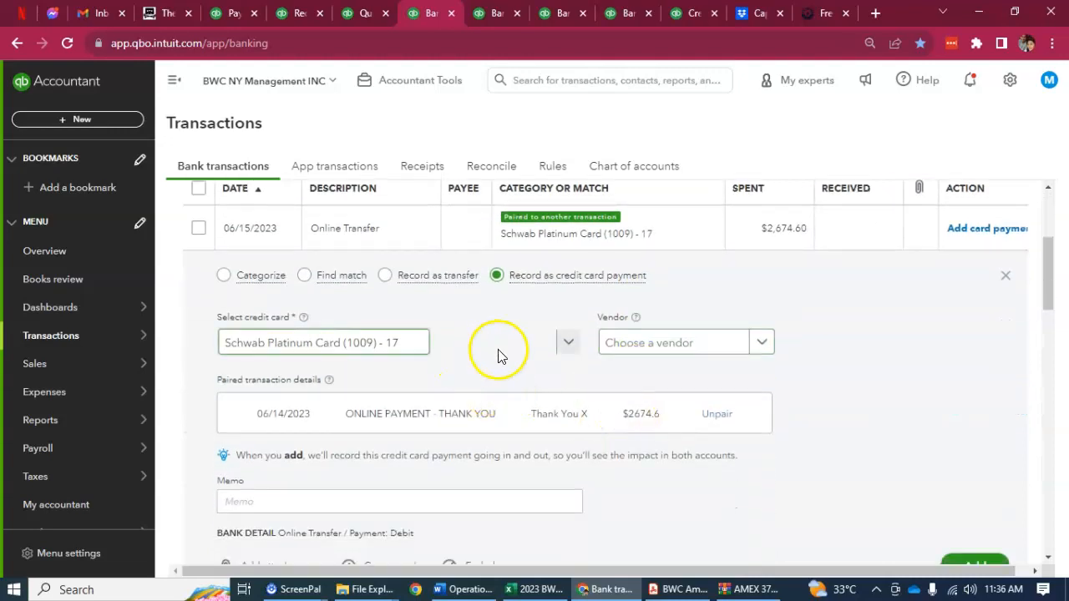
{"action": "scroll", "coordinate": [477, 362], "scroll_direction": "up", "scroll_amount": 1}
{"action": "scroll", "coordinate": [460, 398], "scroll_direction": "down", "scroll_amount": 1}
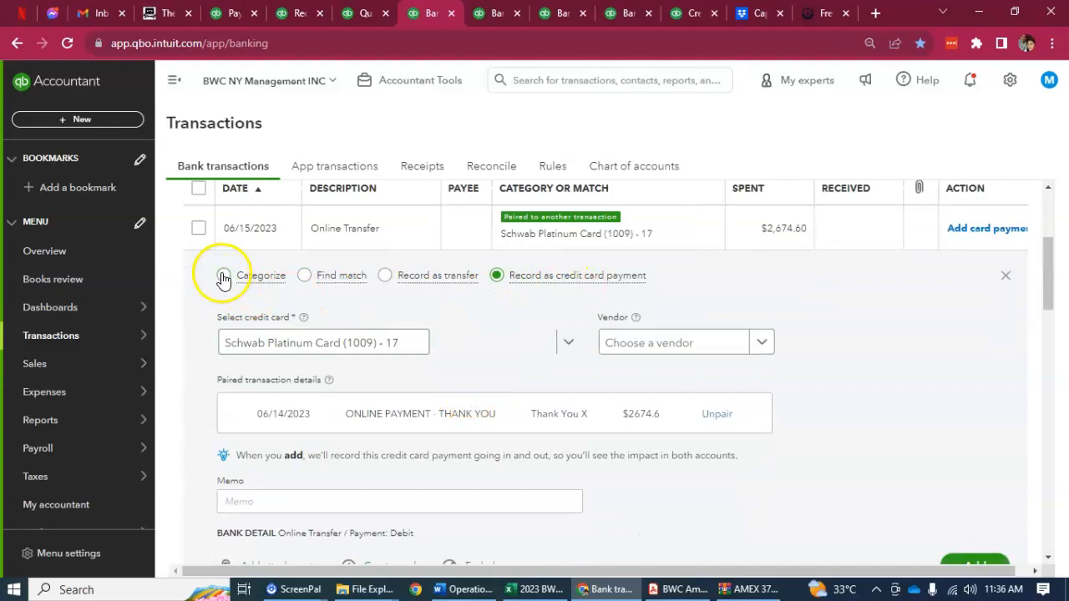
{"action": "left_click", "coordinate": [223, 275]}
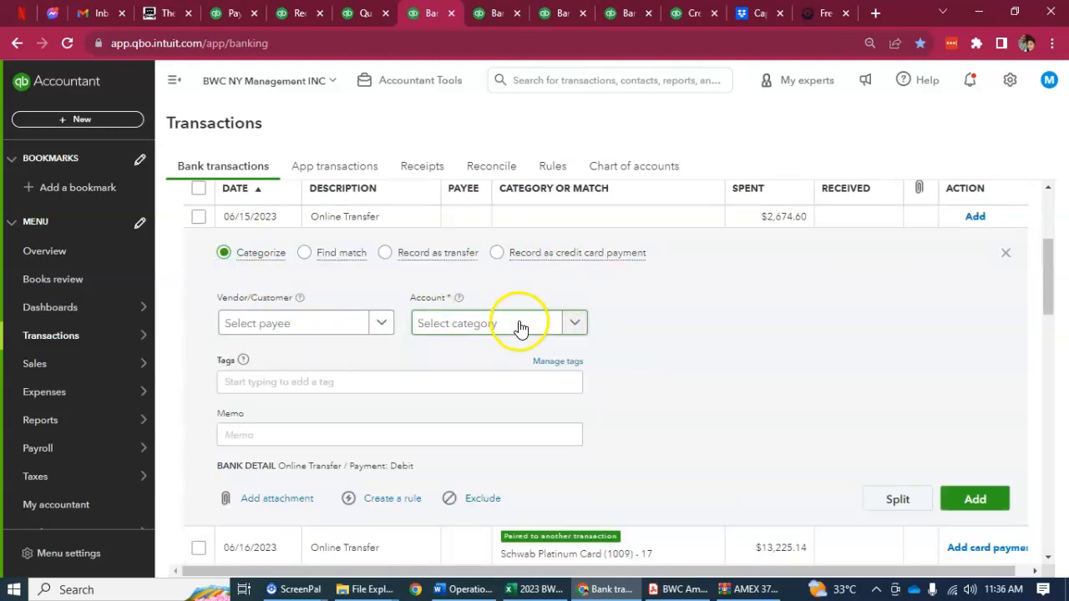
{"action": "left_click", "coordinate": [574, 325]}
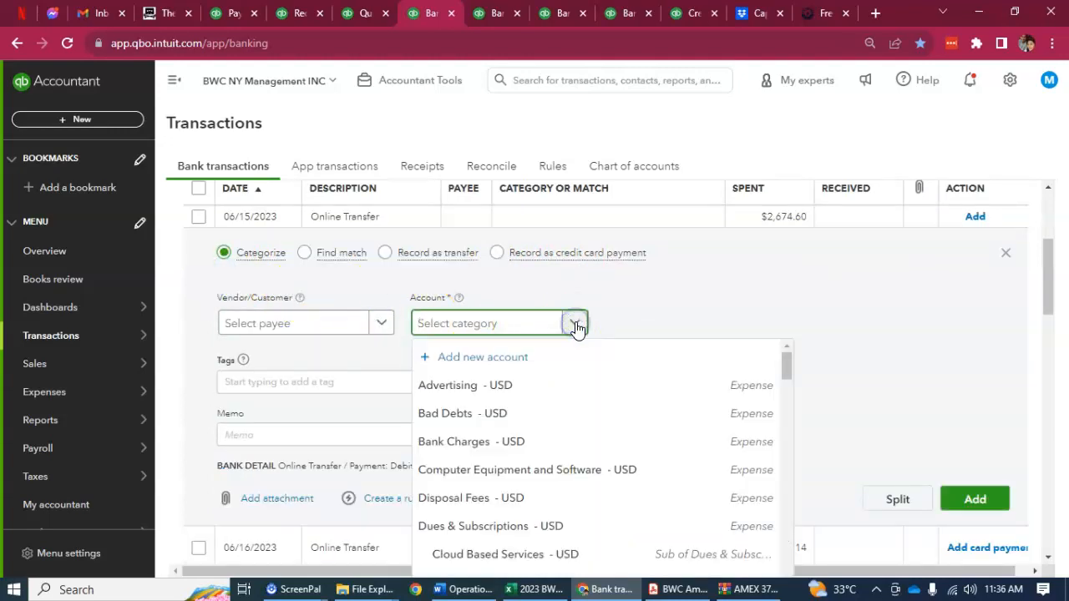
{"action": "type", "text": "sc"}
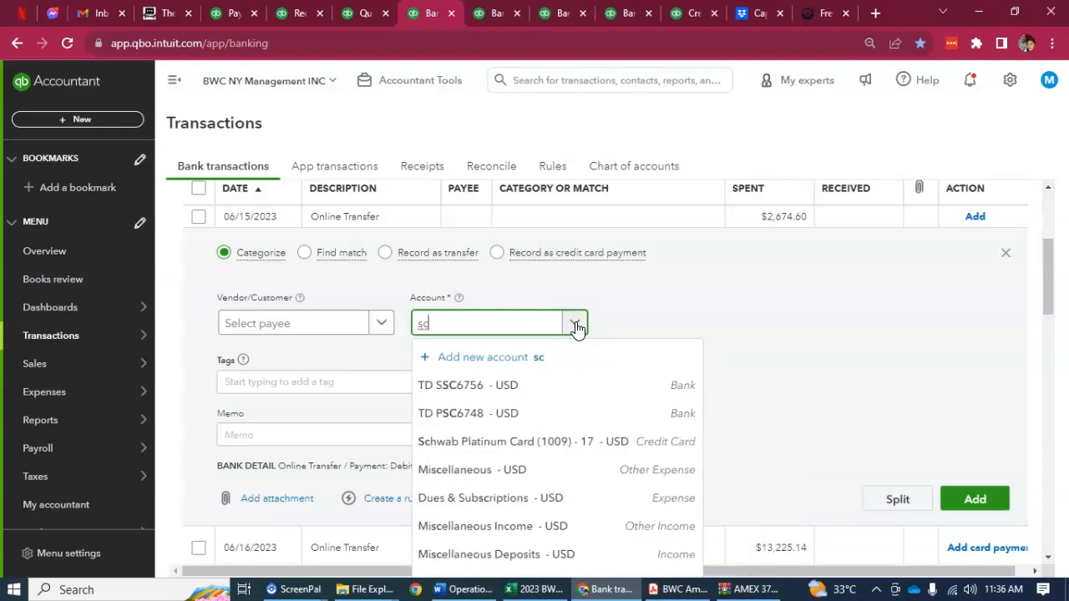
{"action": "left_click", "coordinate": [565, 442]}
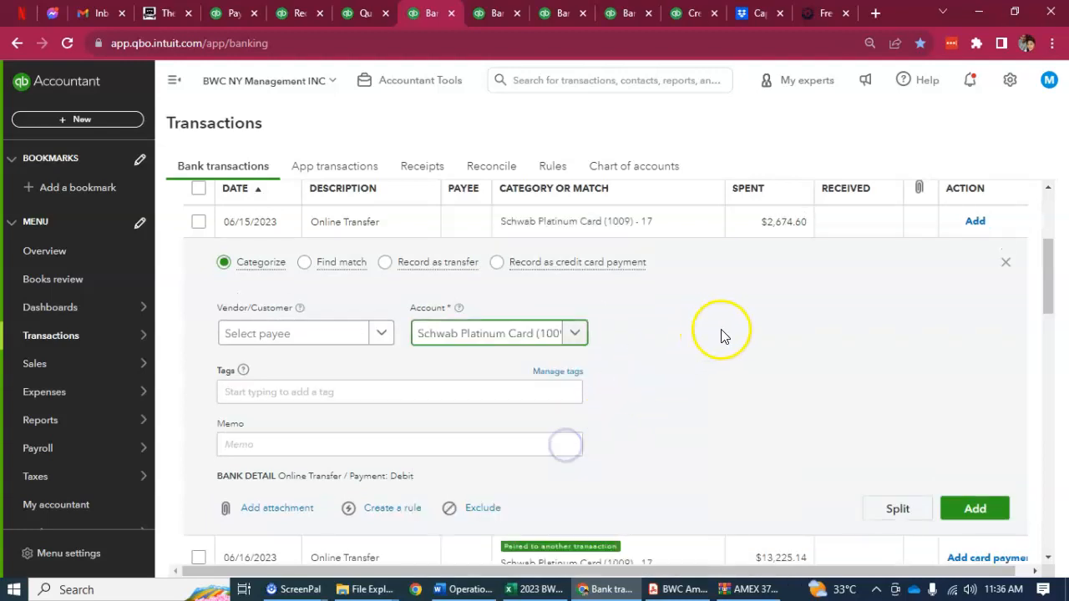
{"action": "left_click", "coordinate": [977, 511]}
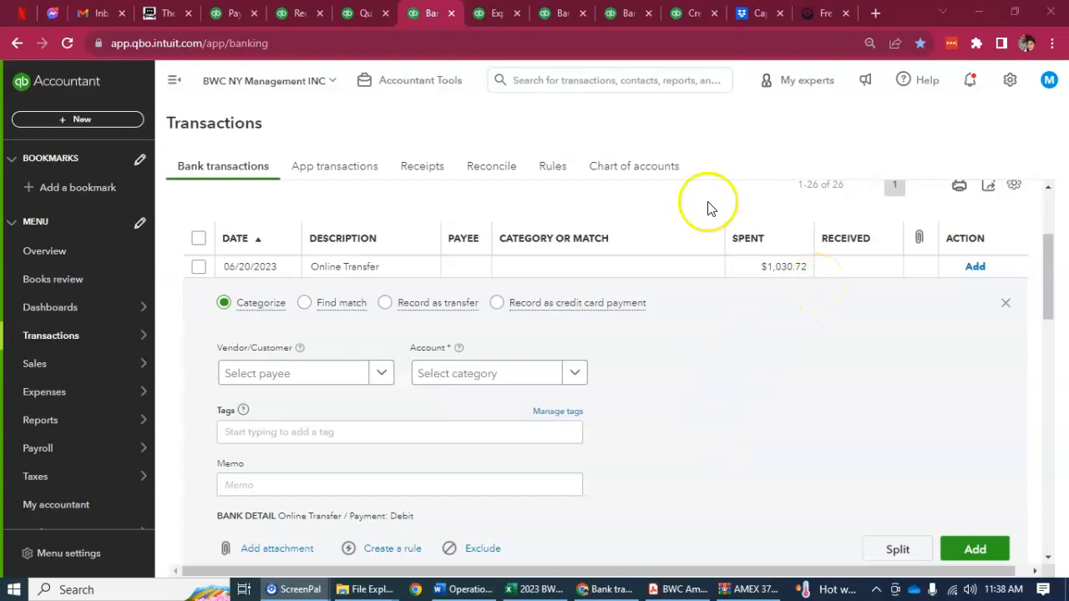
Search for the amount 1,030.72, open the 06/18/2023 QuickBooks Payments expense and compare it with the downloaded 06/20/2023 transfer
{"action": "left_click", "coordinate": [496, 12]}
{"action": "left_click", "coordinate": [1050, 77]}
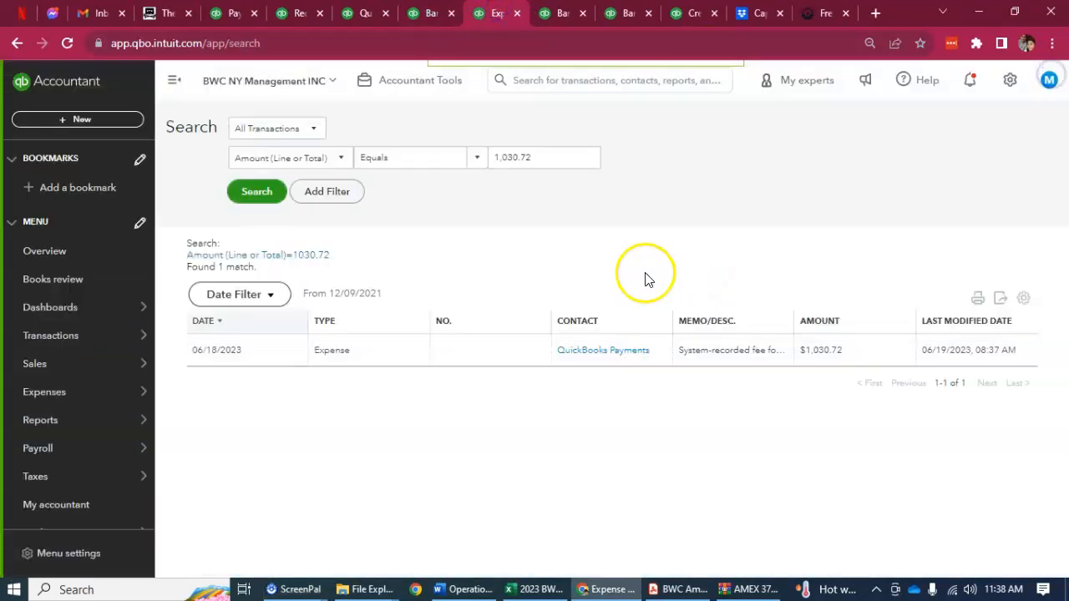
{"action": "left_click", "coordinate": [258, 207]}
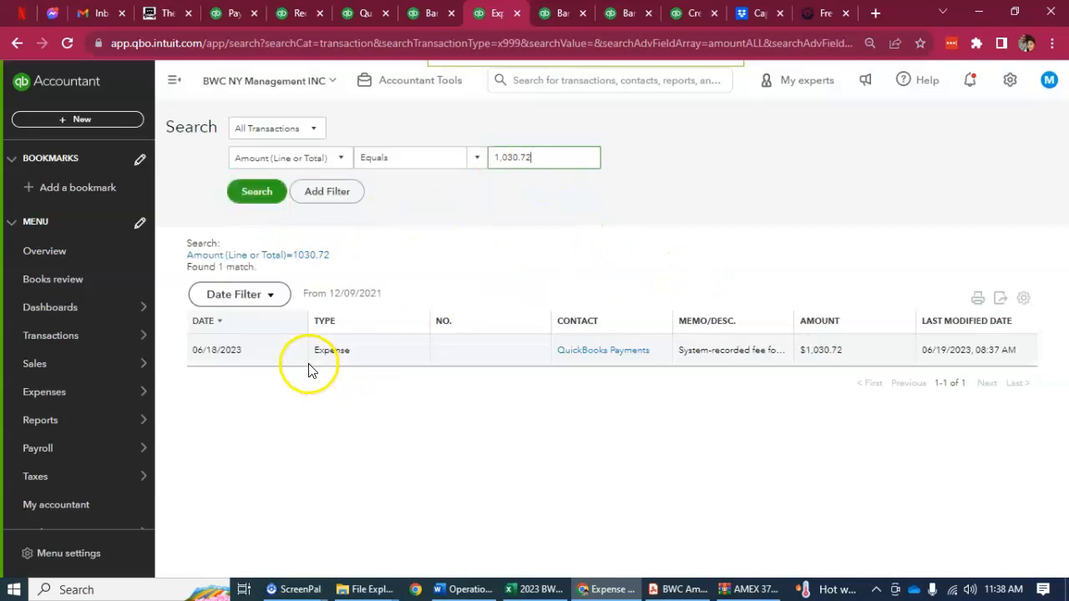
{"action": "left_click", "coordinate": [317, 351]}
{"action": "left_click", "coordinate": [432, 12]}
{"action": "left_click", "coordinate": [486, 13]}
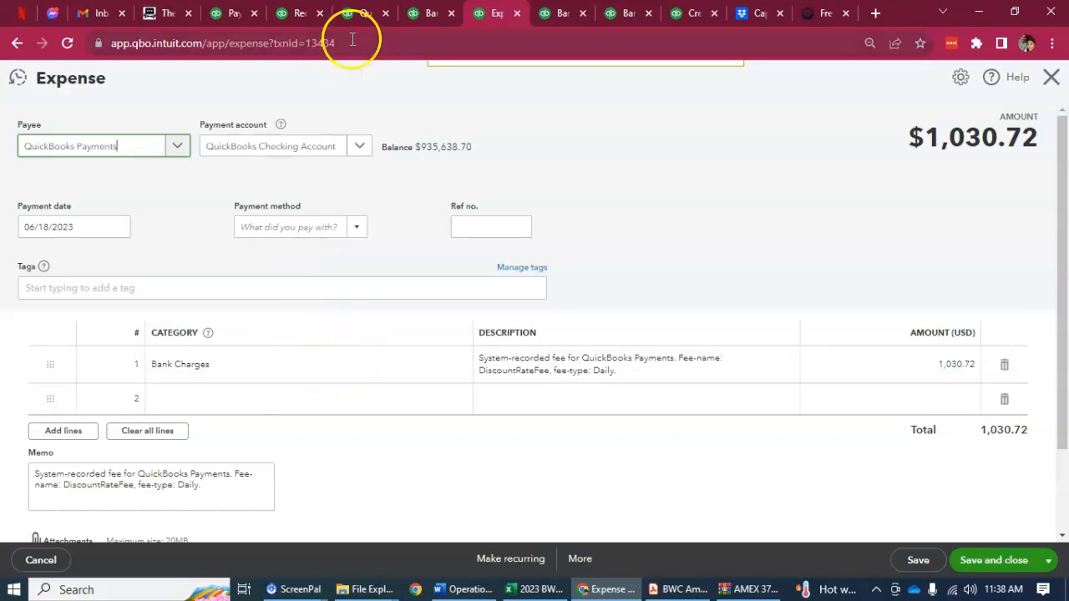
{"action": "left_click", "coordinate": [430, 13]}
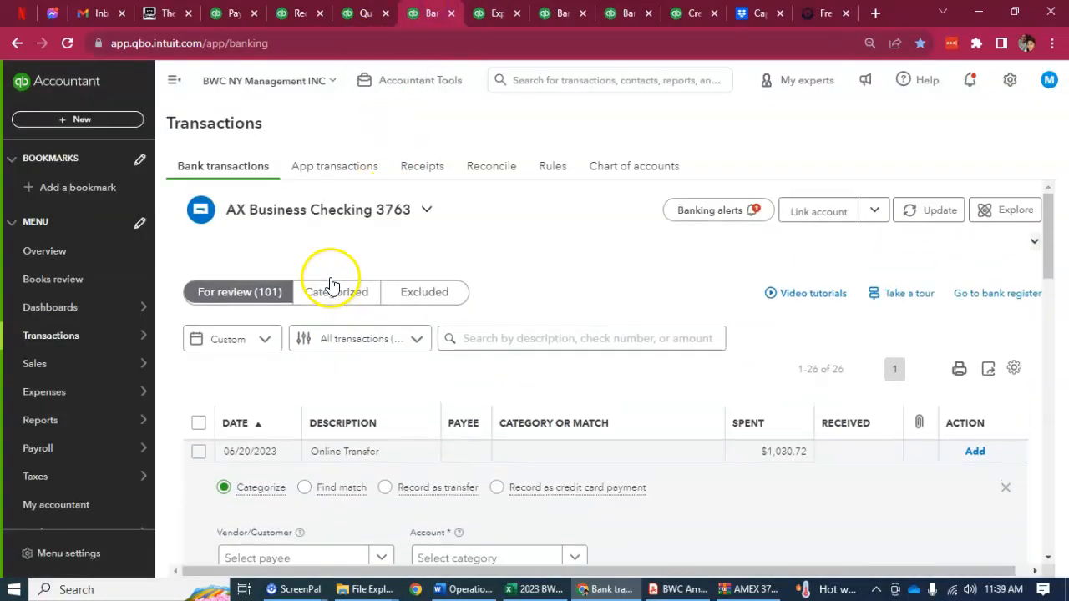
Set the line 1 category of the $1,030.72 QuickBooks Payments expense to AX Business Checking 3763 and save the expense
{"action": "key", "text": "ctrl+Tab"}
{"action": "left_click", "coordinate": [326, 349]}
{"action": "left_click", "coordinate": [449, 365]}
{"action": "type", "text": "3"}
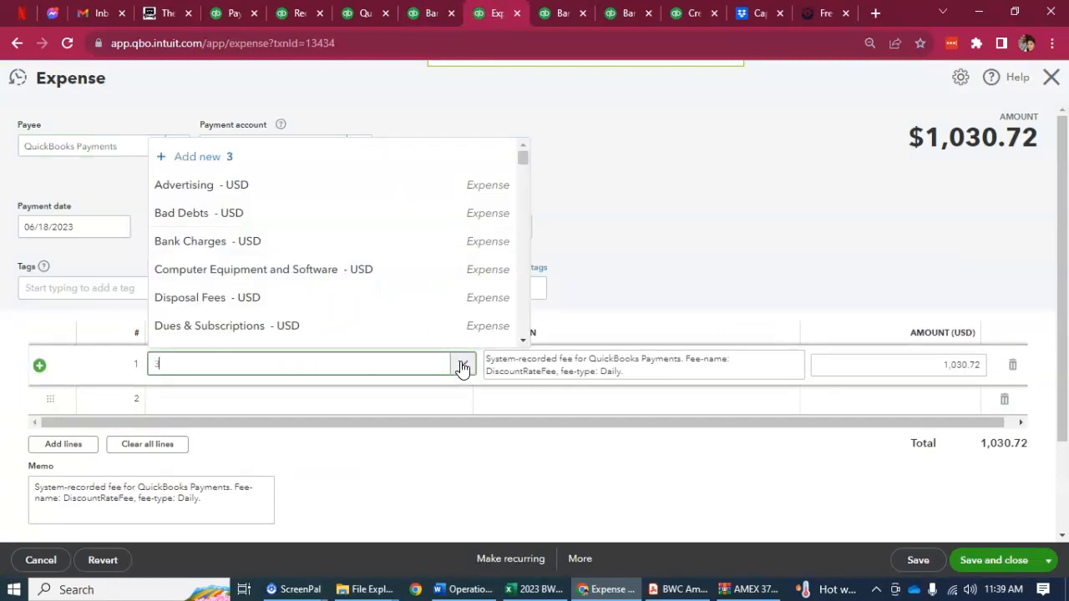
{"action": "type", "text": "763"}
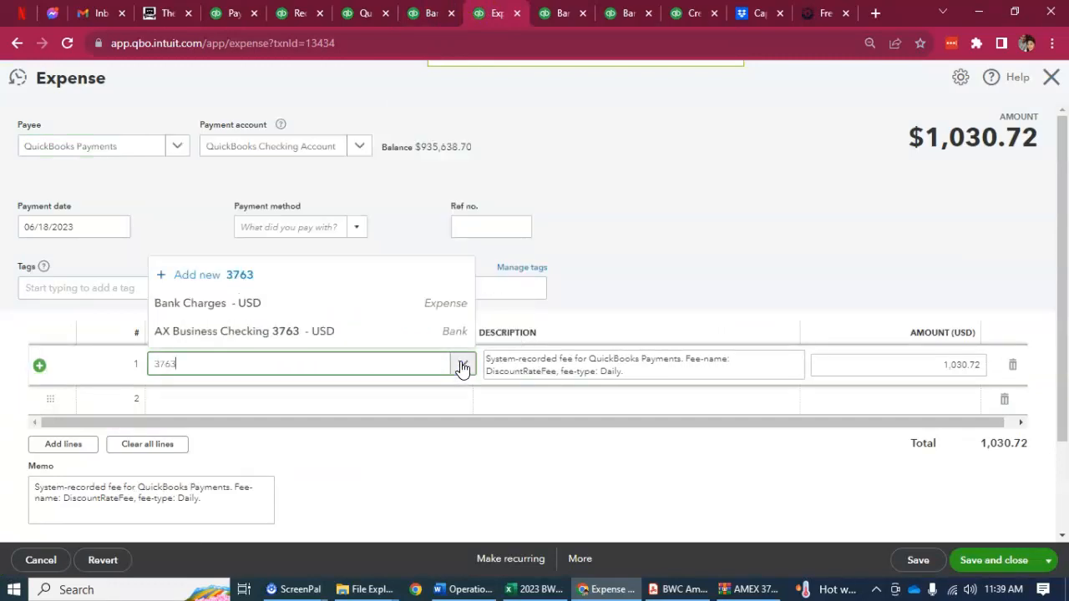
{"action": "left_click", "coordinate": [214, 339]}
{"action": "left_click", "coordinate": [974, 567]}
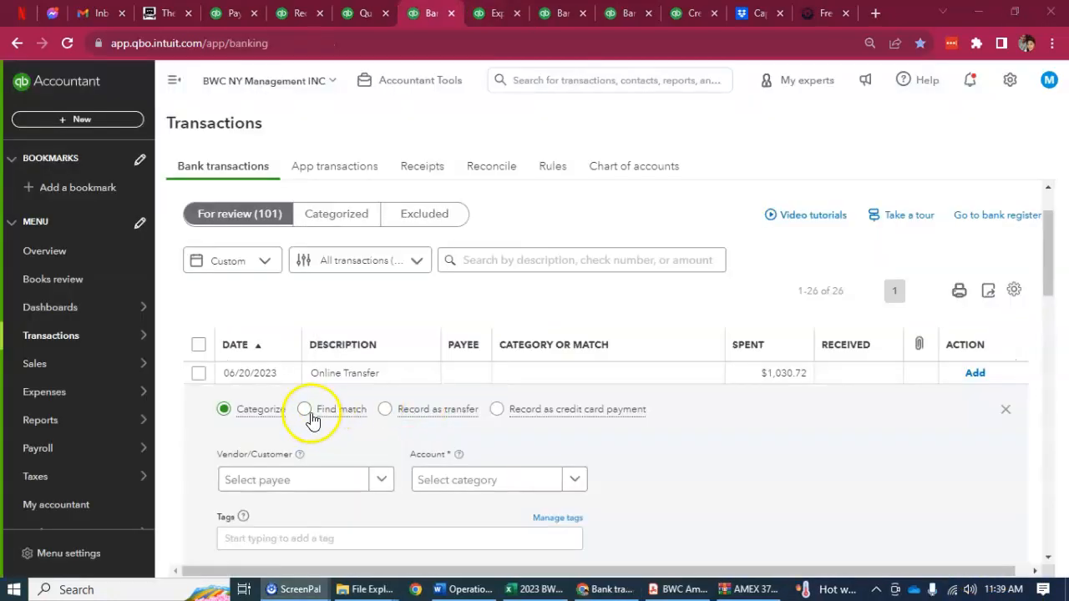
Try to find a match for the 06/20/2023 online transfer of $1,030.72, close the match window and reload the bank transactions
{"action": "left_click", "coordinate": [306, 411]}
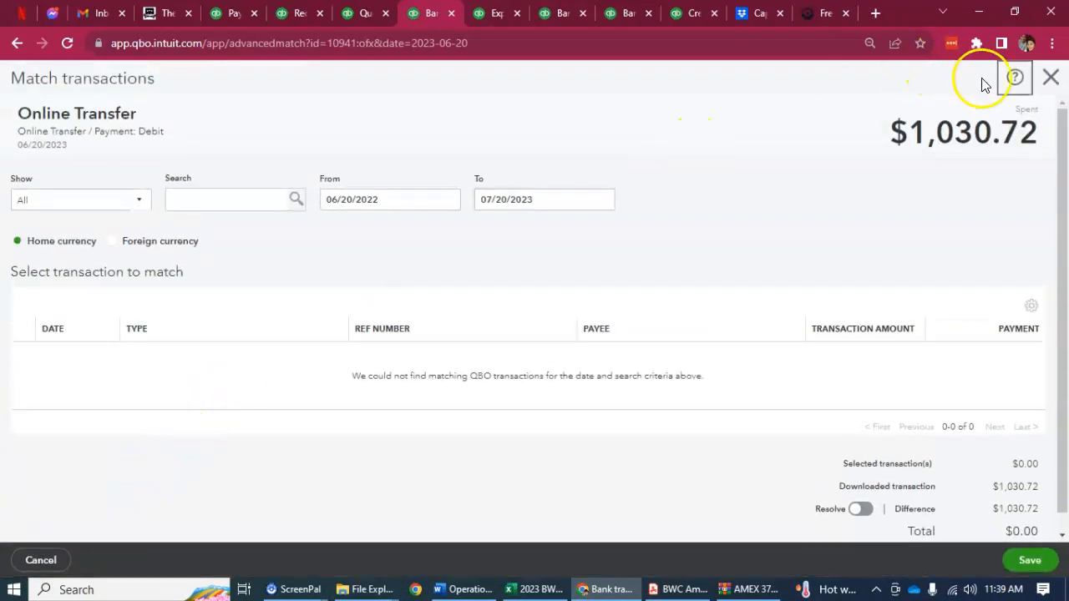
{"action": "left_click", "coordinate": [1050, 77]}
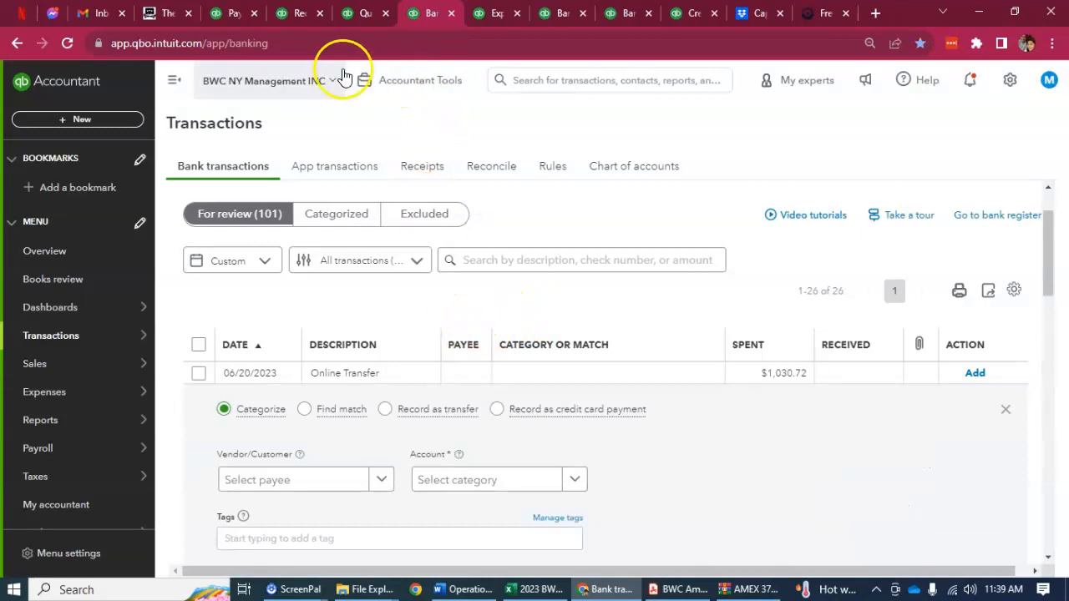
{"action": "left_click", "coordinate": [69, 43]}
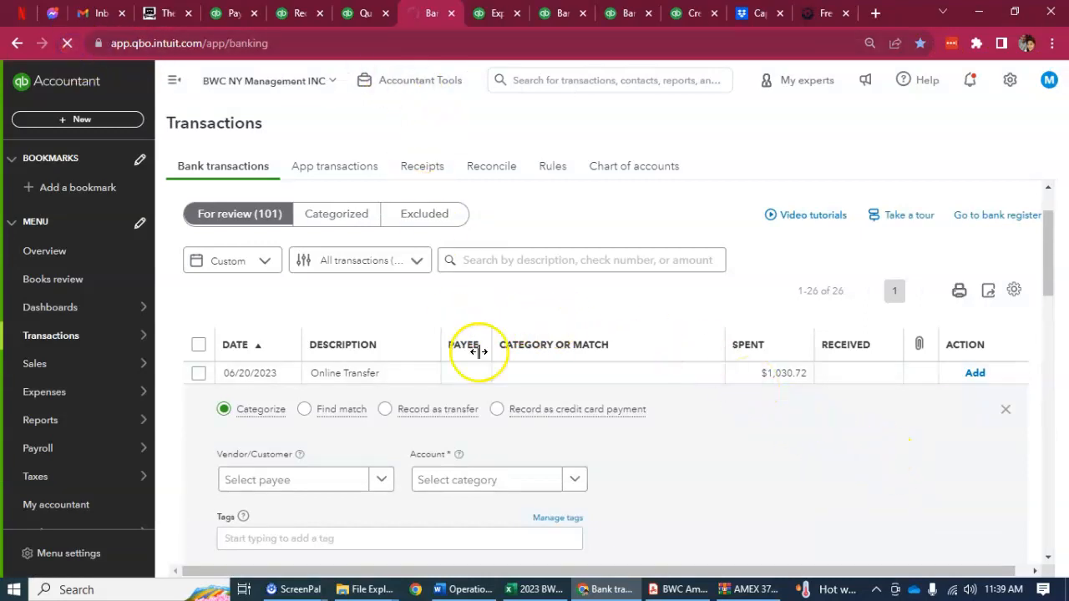
{"action": "mouse_move", "coordinate": [115, 480]}
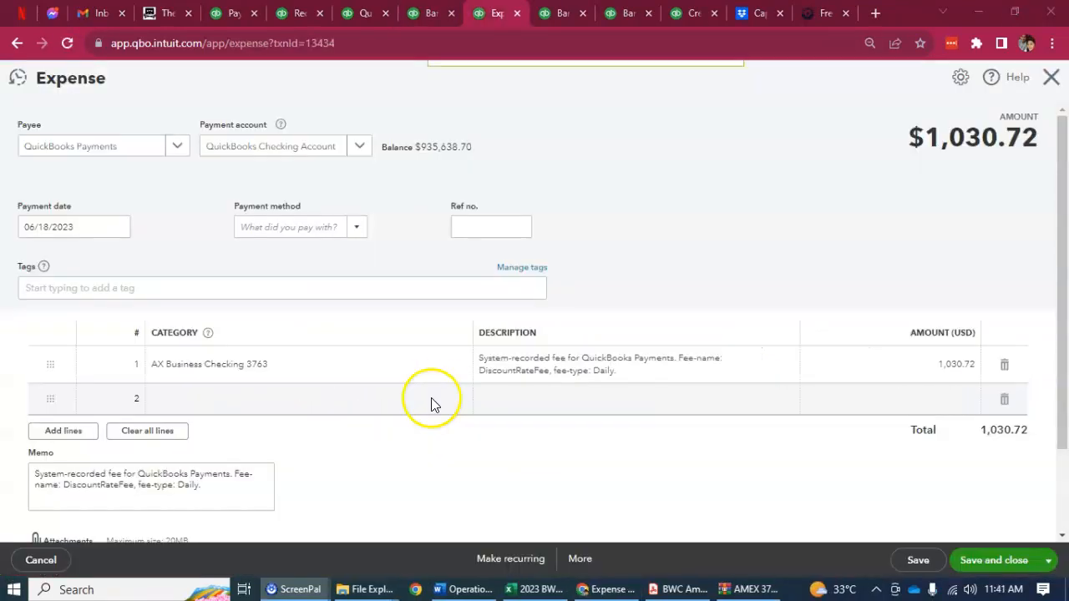
Set the $1,030.72 expense's line 1 category to Bank Charges and its payment account to AX Business Checking 3763, and save it
{"action": "left_click", "coordinate": [440, 370]}
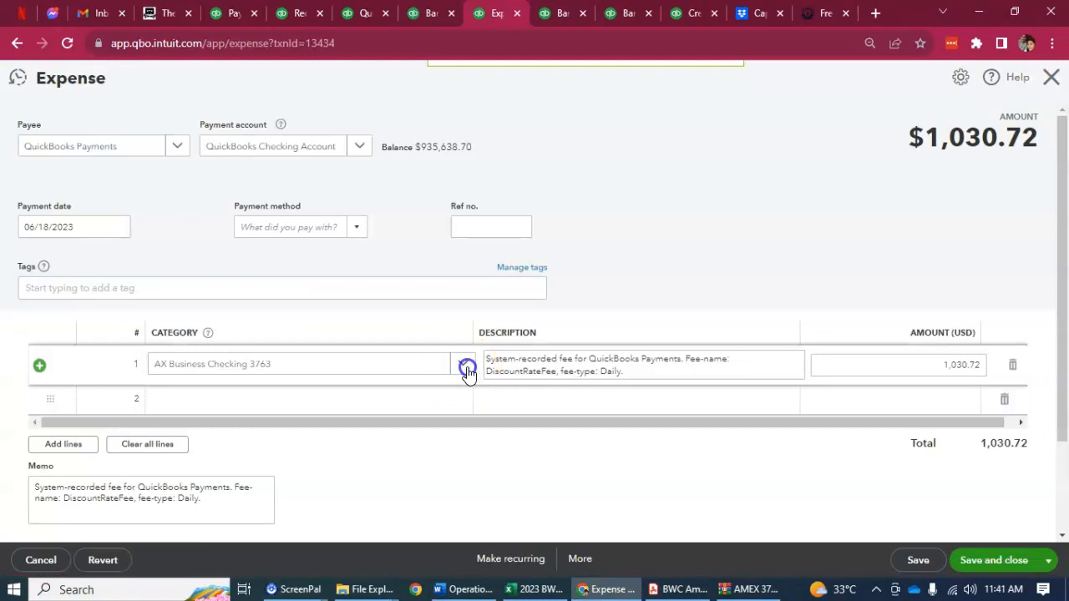
{"action": "left_click", "coordinate": [467, 368]}
{"action": "type", "text": "bank"}
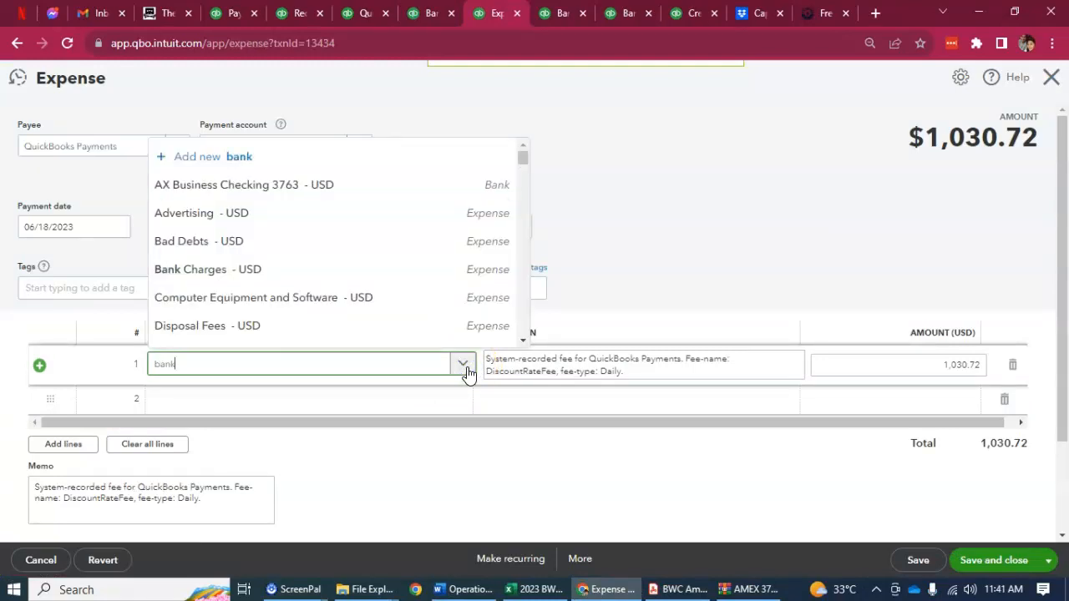
{"action": "left_click", "coordinate": [248, 338]}
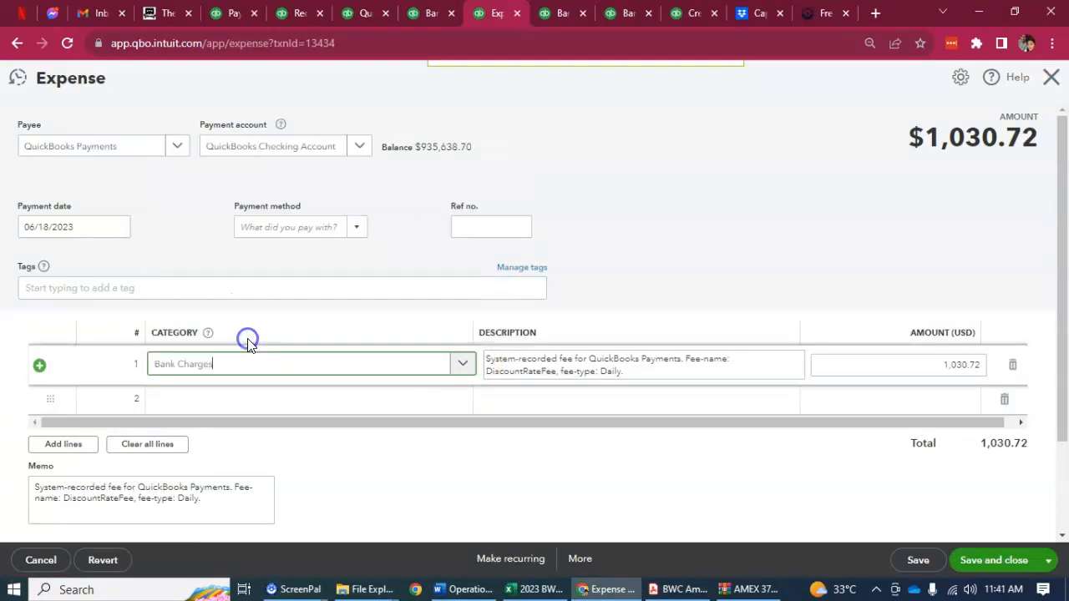
{"action": "left_click", "coordinate": [480, 173]}
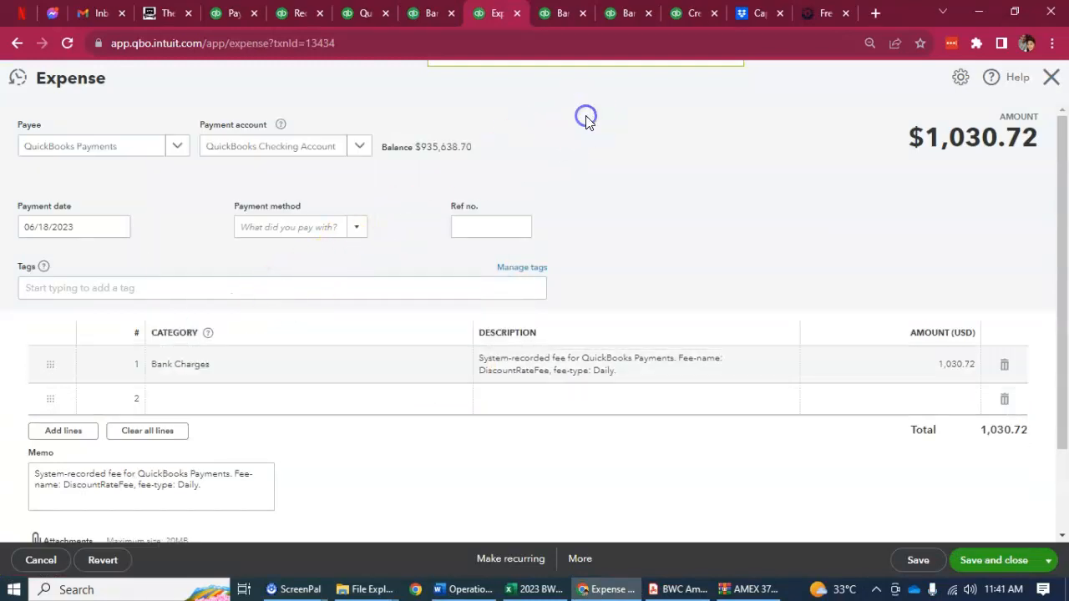
{"action": "left_click", "coordinate": [358, 147]}
{"action": "left_click", "coordinate": [286, 208]}
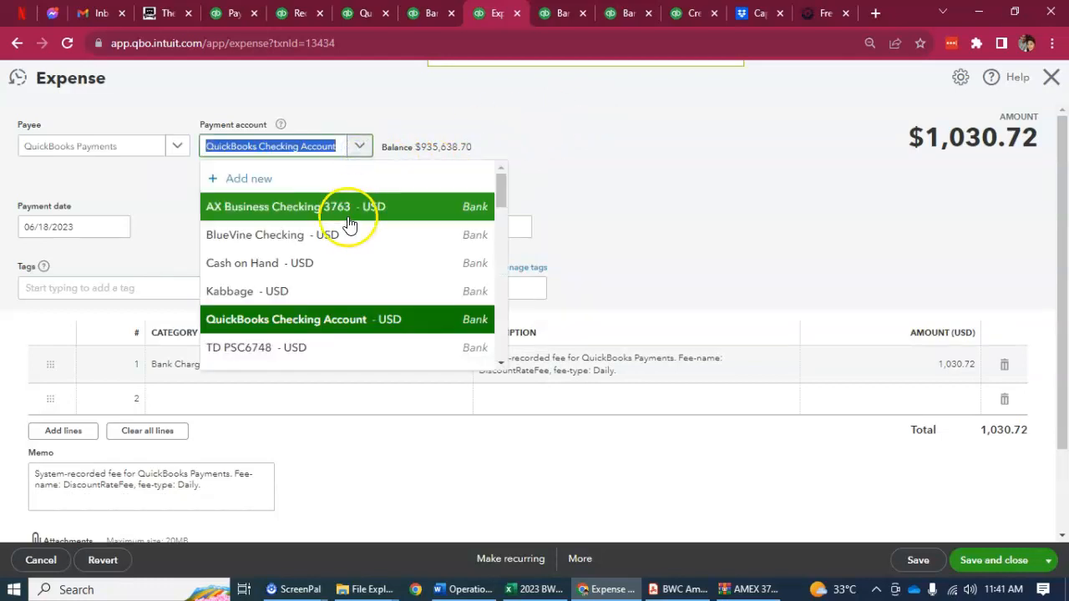
{"action": "left_click", "coordinate": [971, 561]}
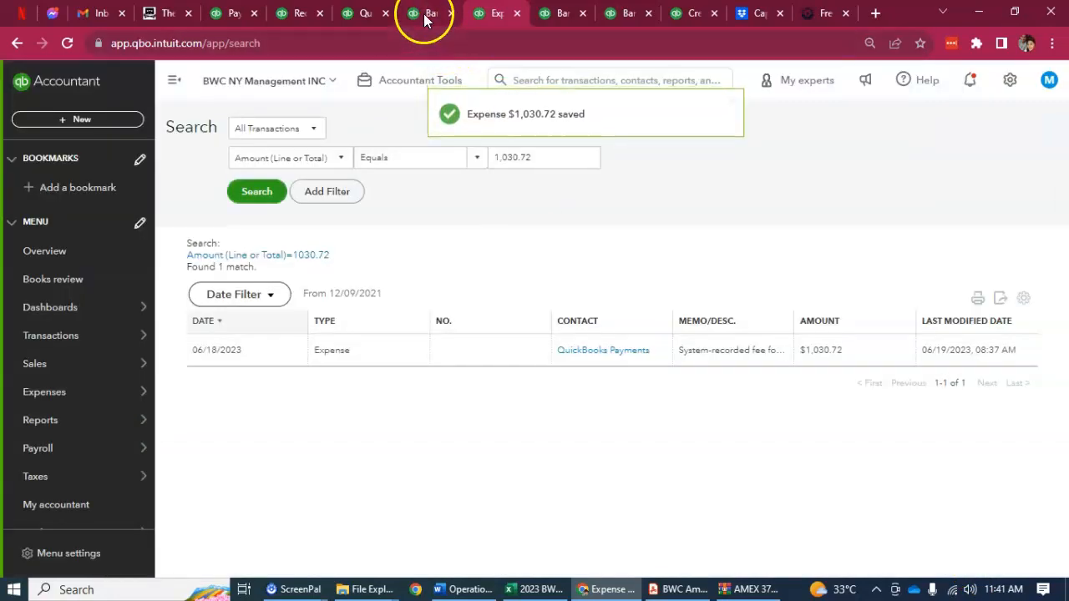
Match the 06/20/2023 online transfer of $1,030.72 to the 06/18/2023 QuickBooks Payments expense and save the match
{"action": "left_click", "coordinate": [425, 13]}
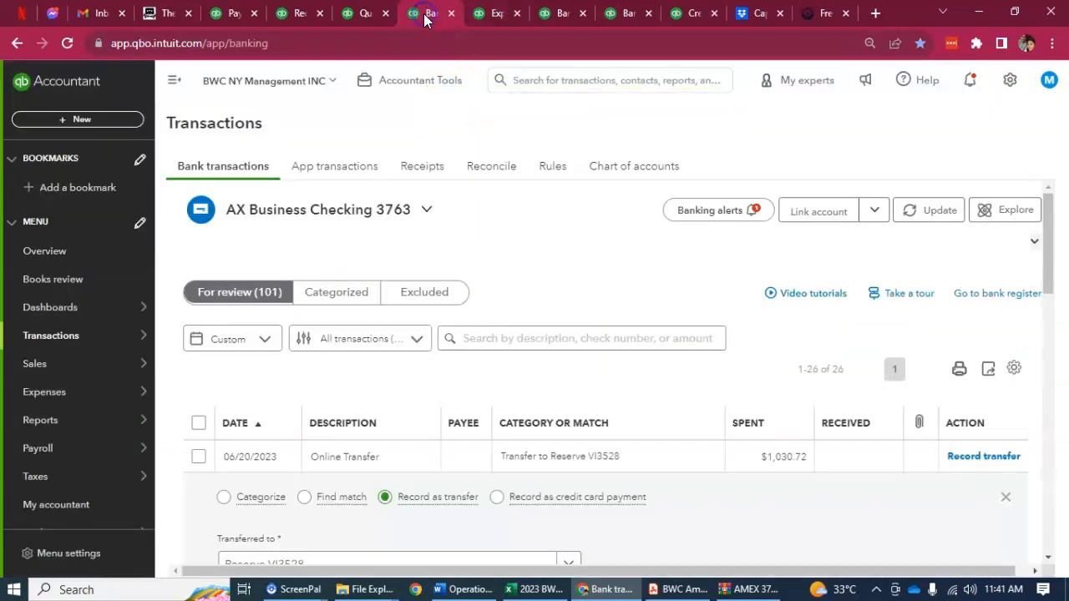
{"action": "left_click", "coordinate": [303, 498]}
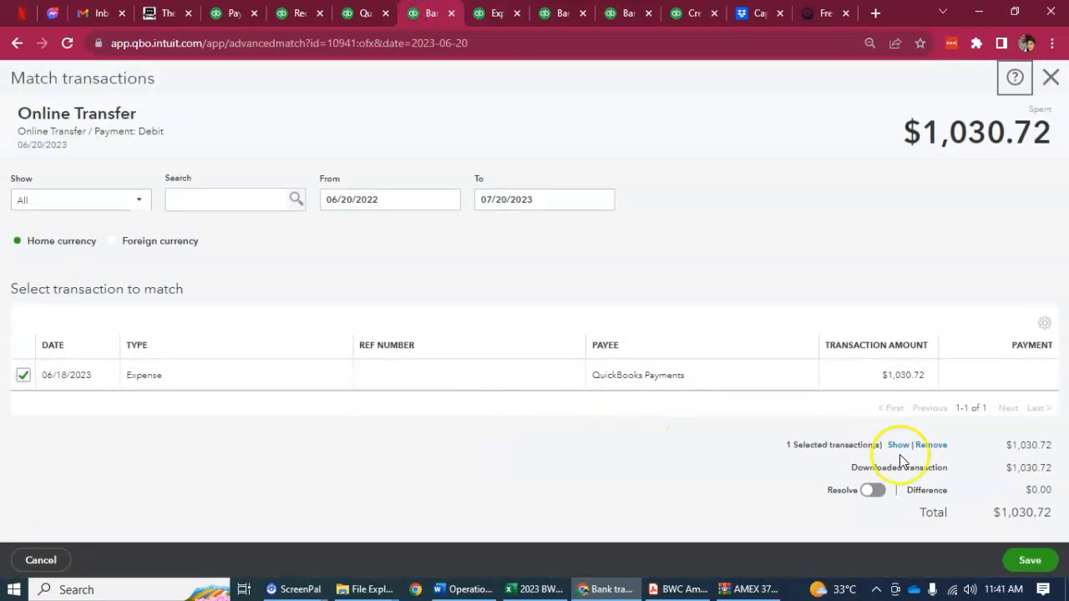
{"action": "left_click", "coordinate": [1027, 559]}
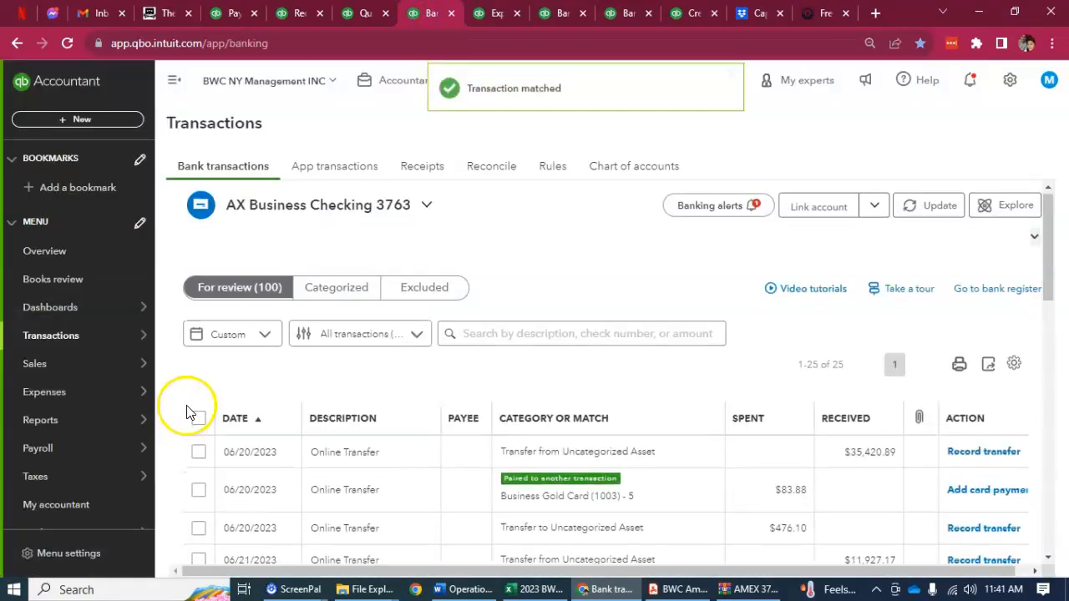
Open the 06/20/2023 online transfer of $83.88, select its card name Business Gold Card (1003) - 5 and switch the transfer to Categorize
{"action": "scroll", "coordinate": [200, 414], "scroll_direction": "down", "scroll_amount": 2}
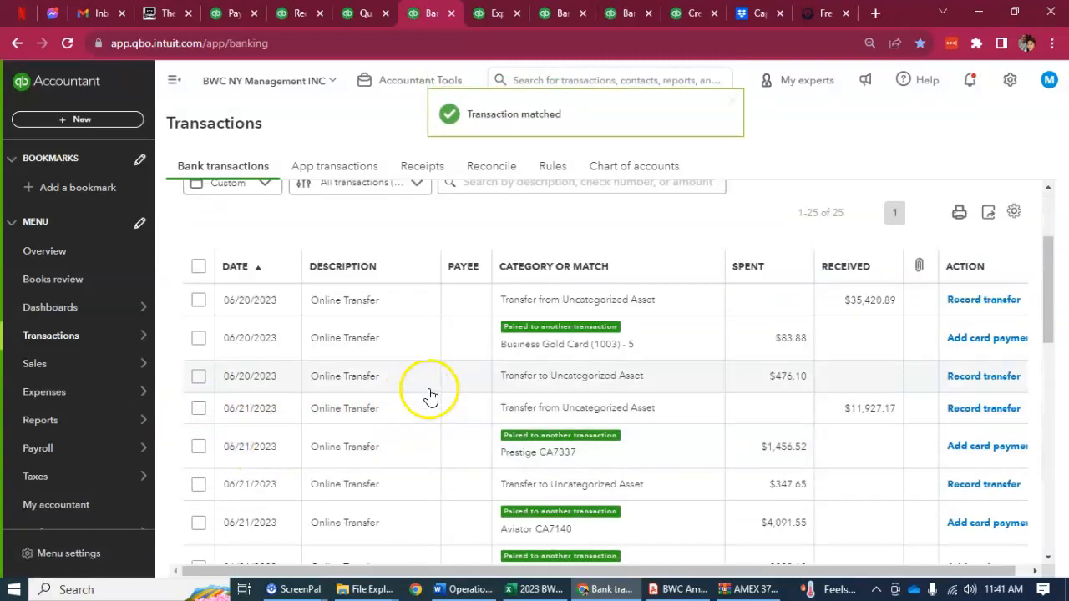
{"action": "left_click", "coordinate": [396, 350]}
{"action": "scroll", "coordinate": [860, 446], "scroll_direction": "down", "scroll_amount": 1}
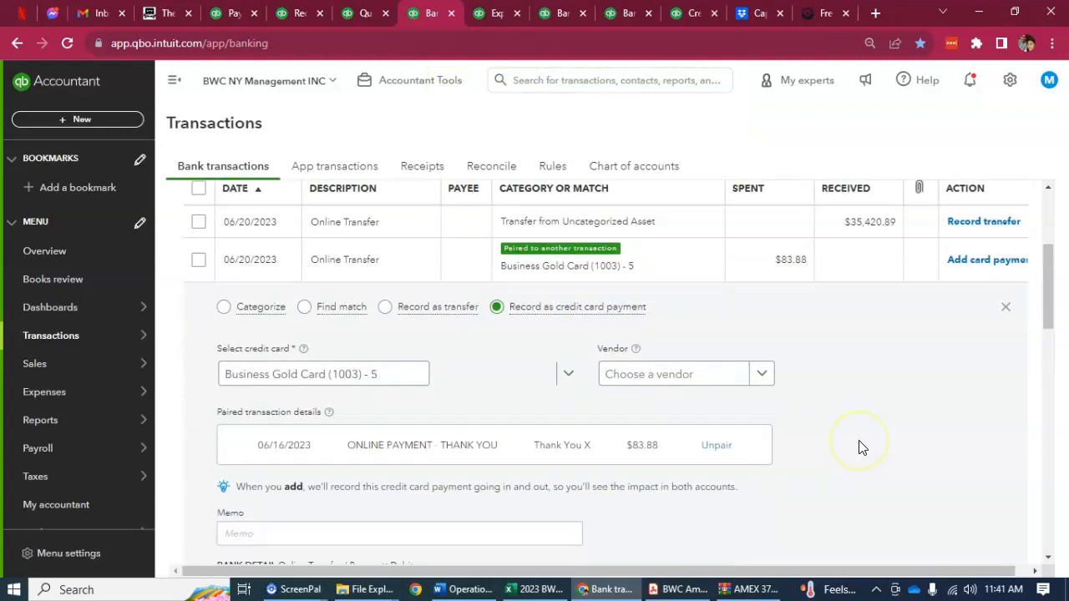
{"action": "left_click", "coordinate": [398, 378]}
{"action": "key", "text": "ctrl+c"}
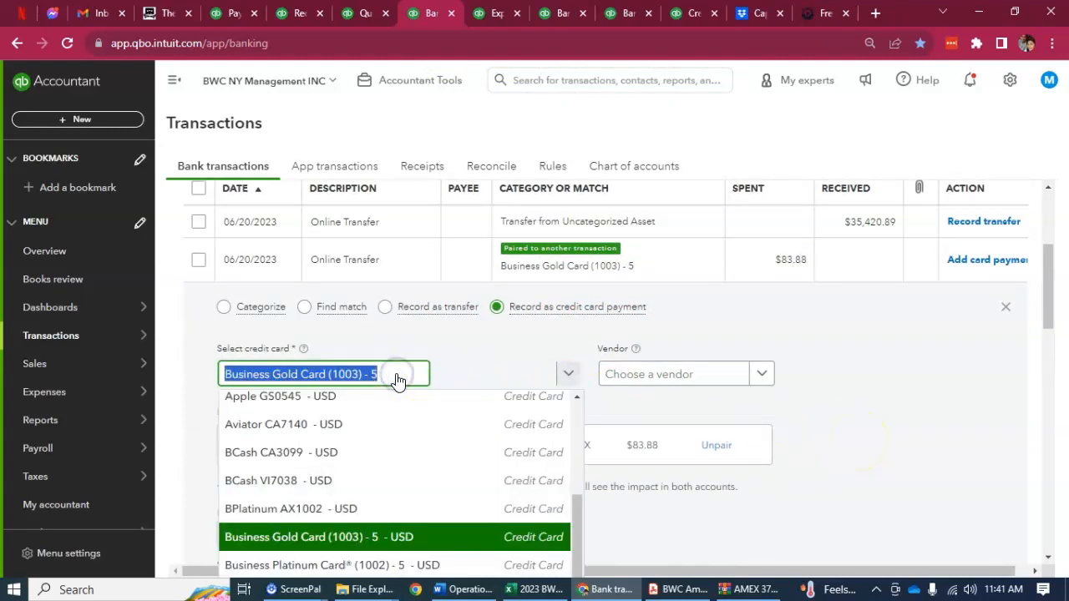
{"action": "left_click", "coordinate": [226, 307]}
{"action": "left_click", "coordinate": [367, 357]}
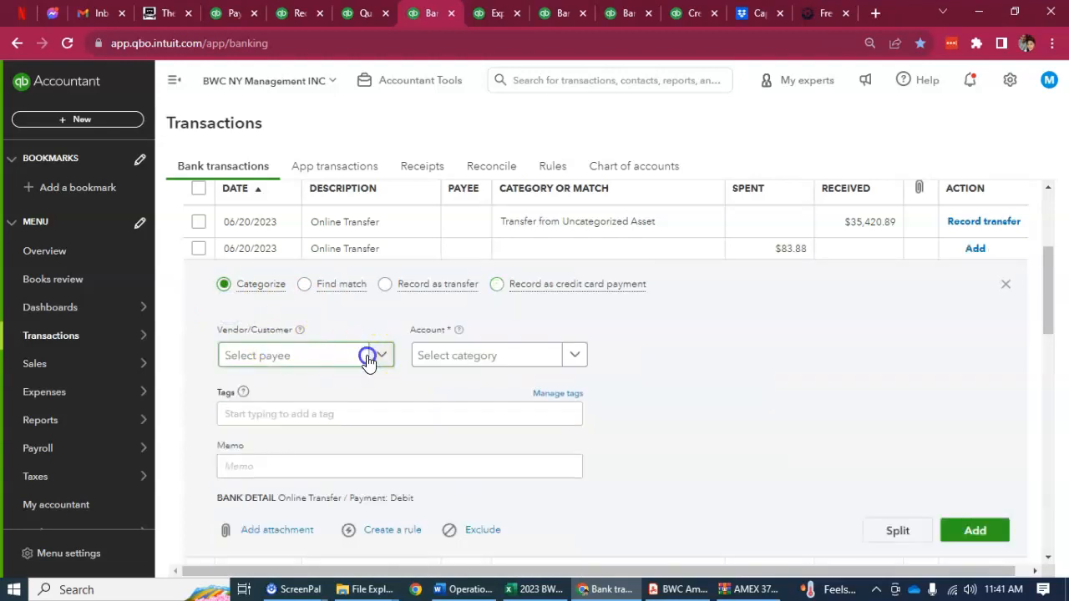
{"action": "key", "text": "ctrl+v"}
{"action": "left_click", "coordinate": [516, 382]}
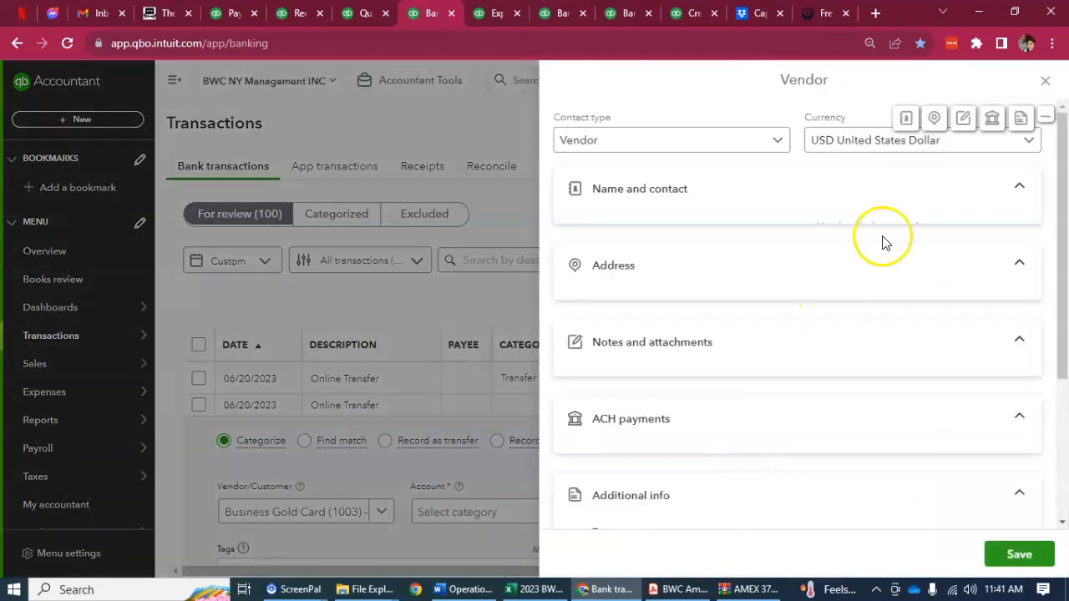
{"action": "left_click", "coordinate": [1043, 80]}
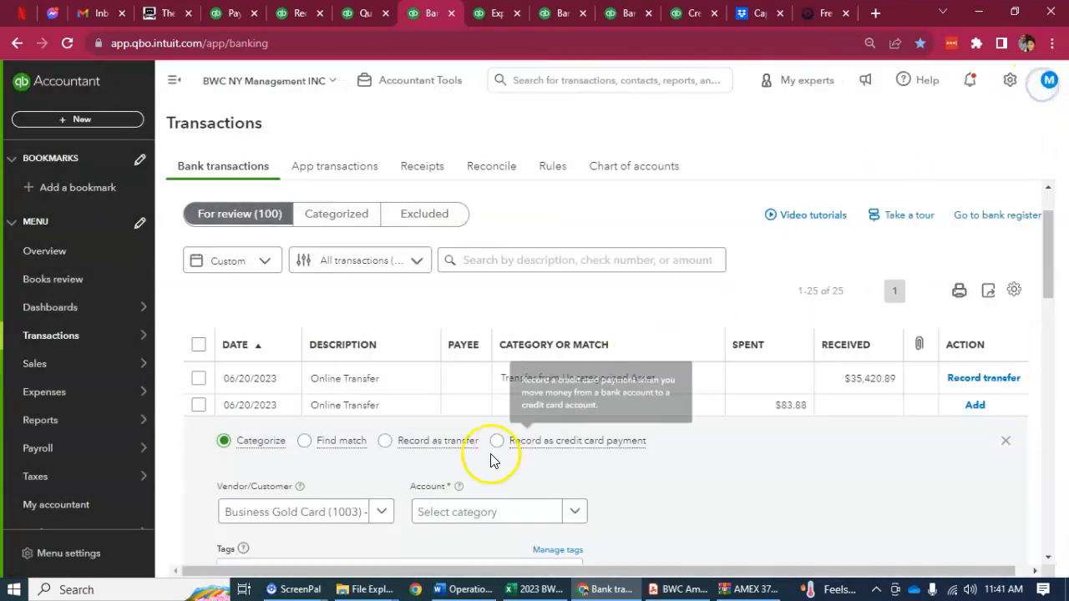
{"action": "left_click", "coordinate": [388, 512]}
{"action": "key", "text": "ctrl+c"}
{"action": "scroll", "coordinate": [716, 465], "scroll_direction": "down", "scroll_amount": 3}
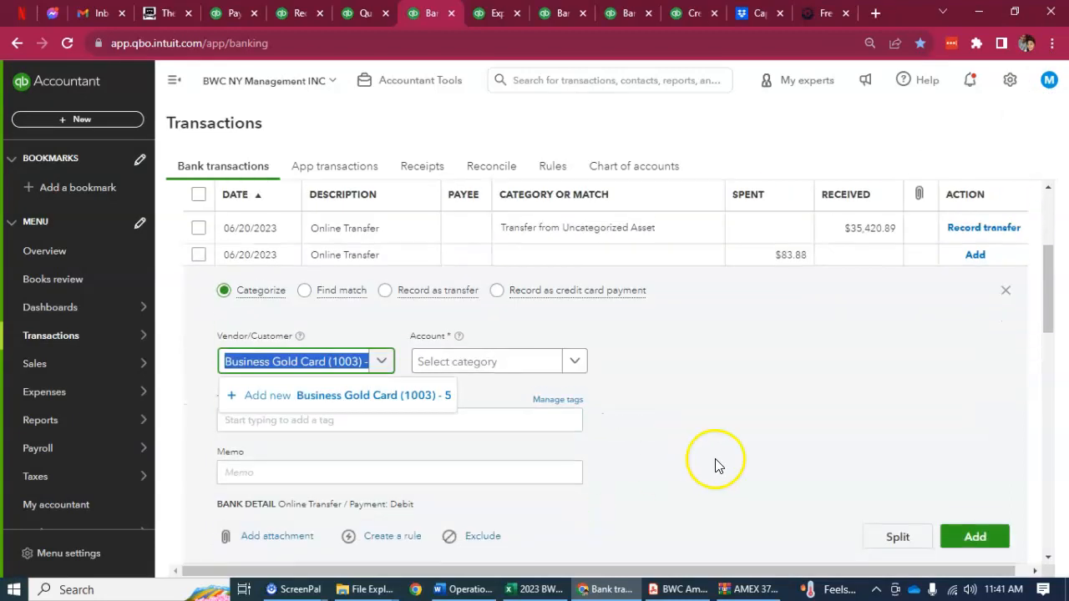
{"action": "key", "text": "Right"}
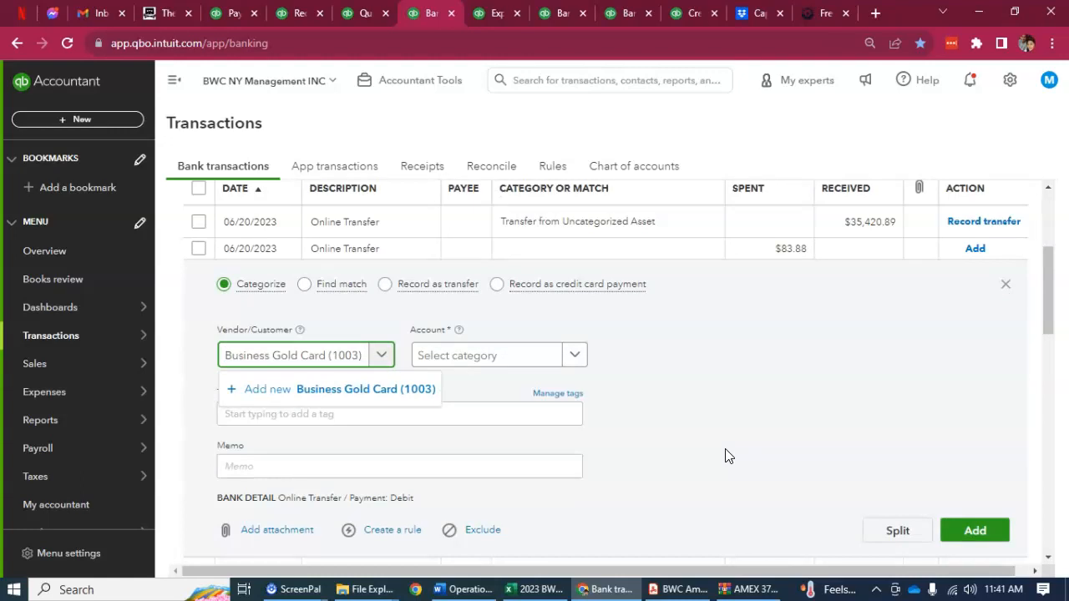
{"action": "left_click", "coordinate": [417, 387]}
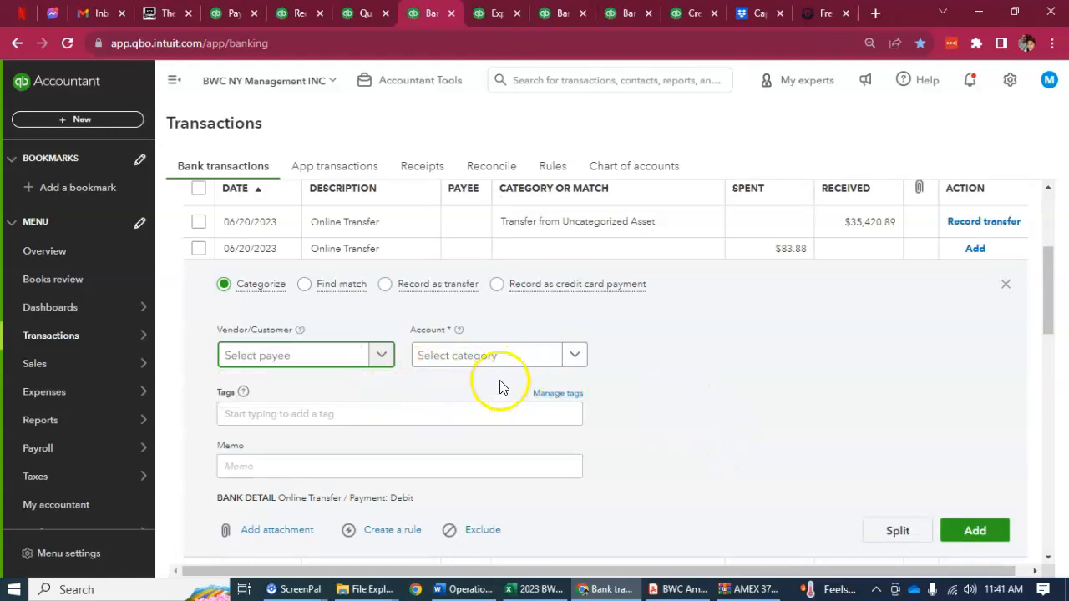
Categorize the 06/20/2023 online transfer of $83.88 to the account Business Gold Card (1003) - 5 and add it
{"action": "left_click", "coordinate": [515, 355]}
{"action": "key", "text": "ctrl+v"}
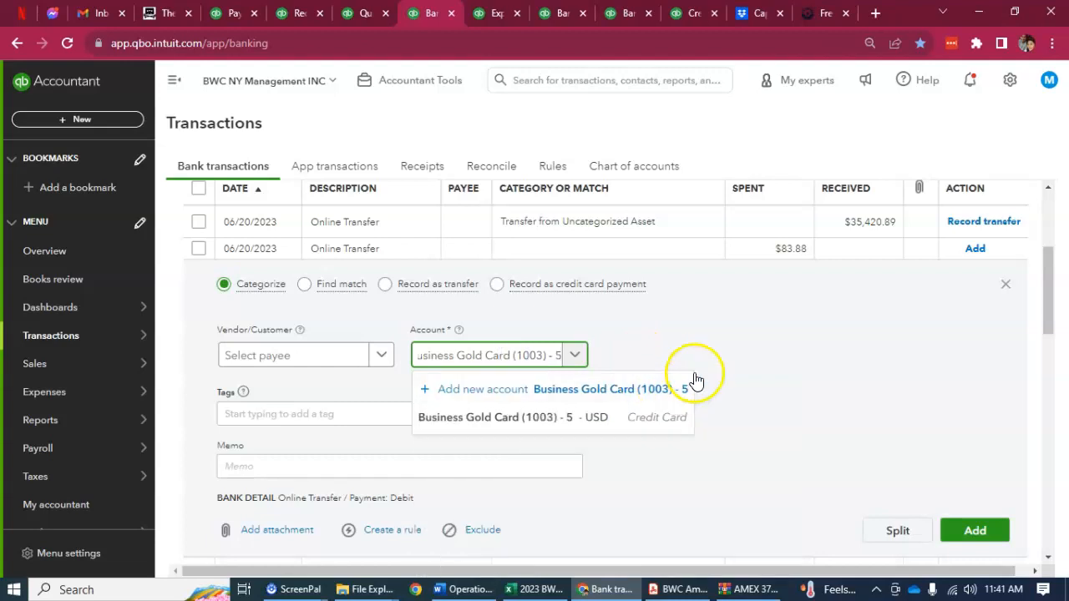
{"action": "left_click", "coordinate": [632, 417]}
{"action": "left_click", "coordinate": [977, 541]}
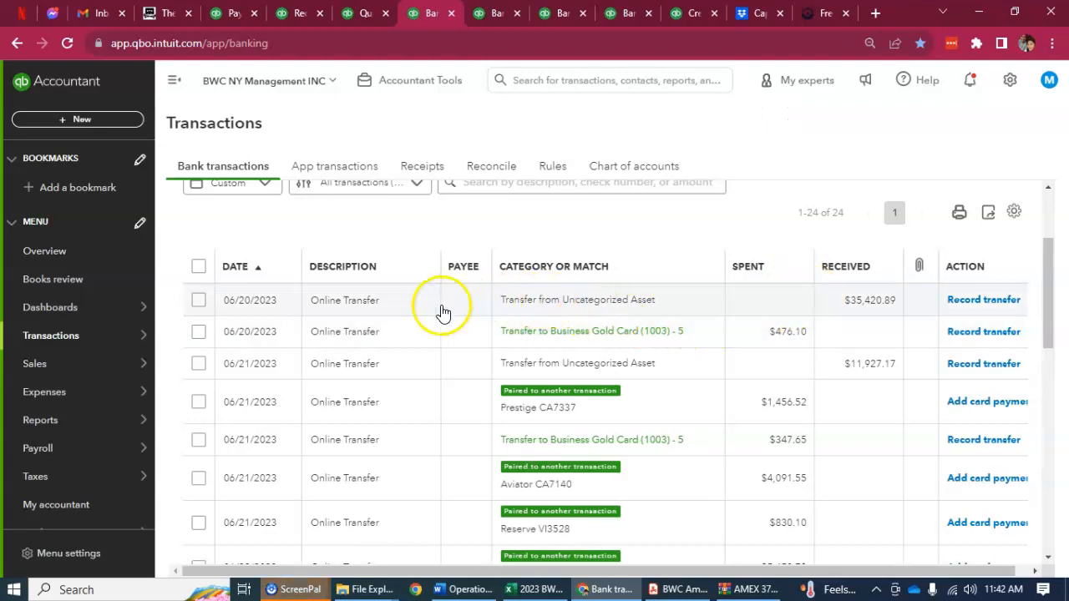
Set the account of the 06/18/2023 bank deposit of $35,420.89 to AX Business Checking 3763 and save it
{"action": "left_click", "coordinate": [474, 17]}
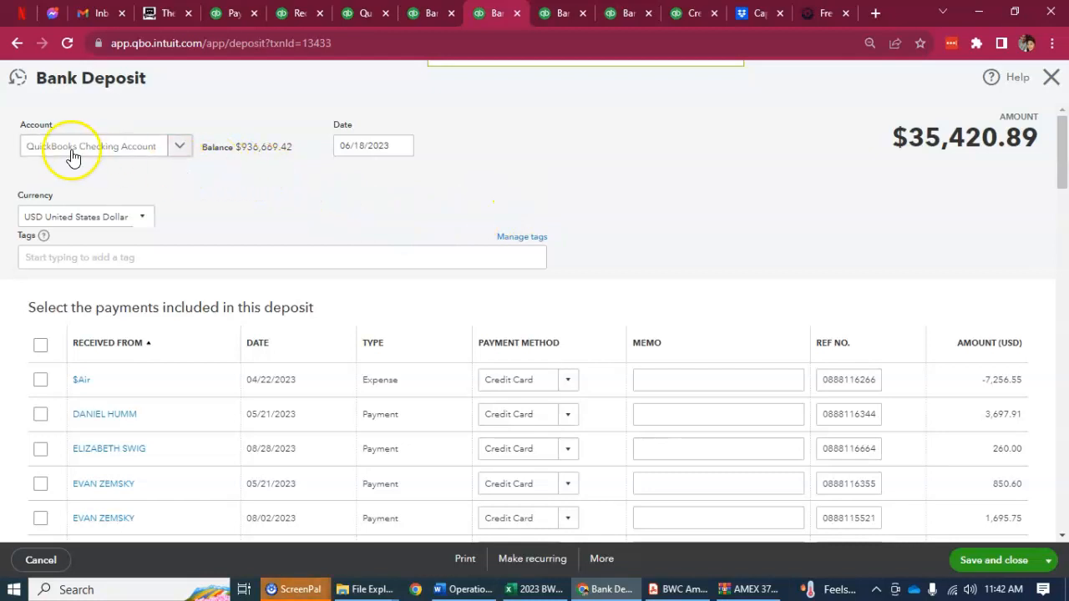
{"action": "left_click", "coordinate": [183, 145]}
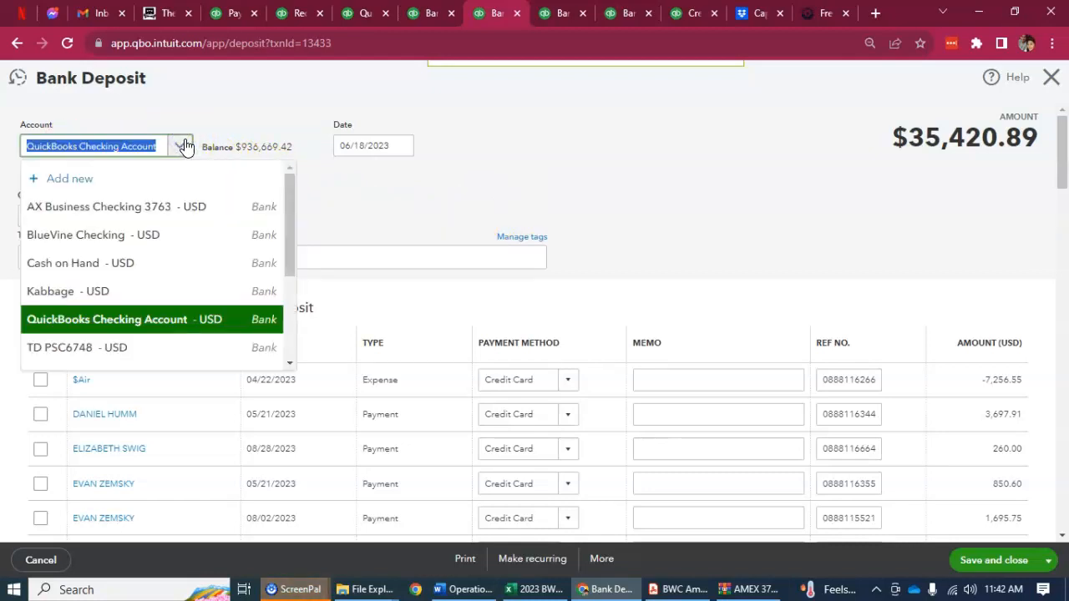
{"action": "left_click", "coordinate": [176, 207]}
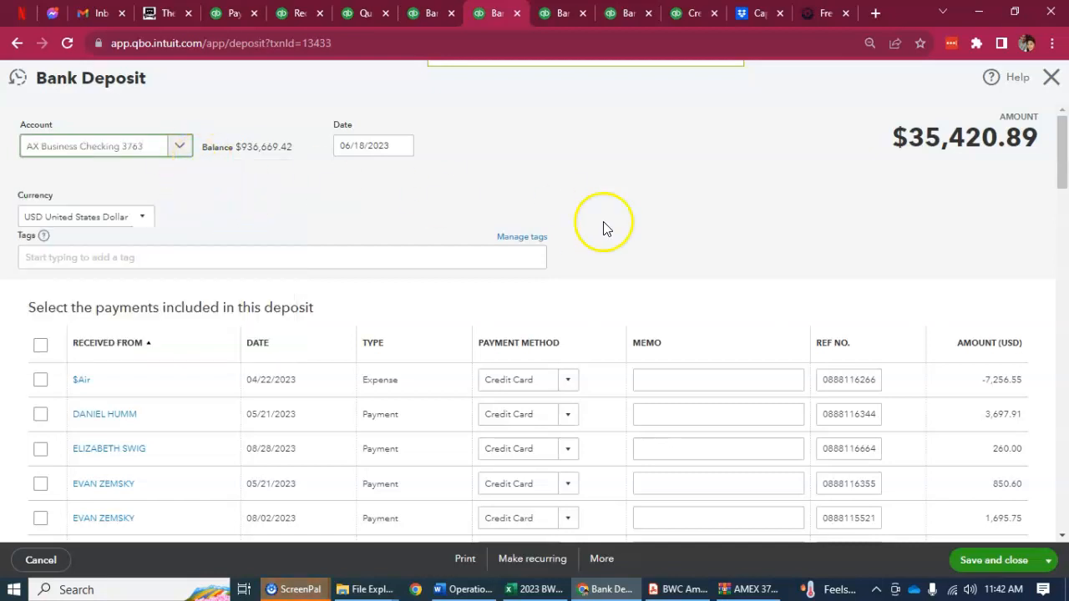
Match the 06/20/2023 online transfer of $35,420.89 to the 06/18/2023 deposit of the same amount and save the match
{"action": "left_click", "coordinate": [434, 13]}
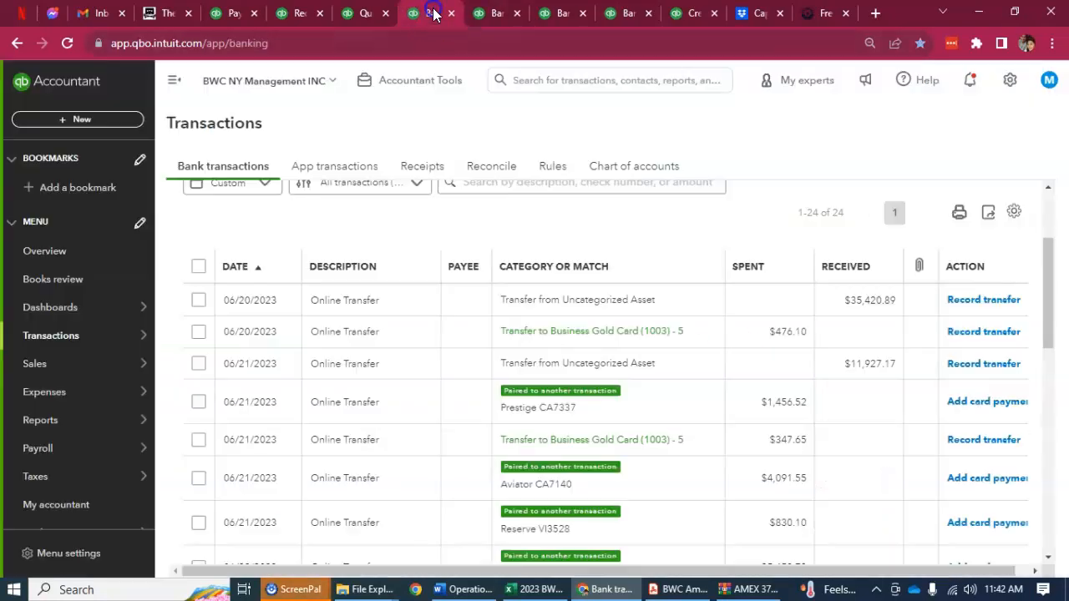
{"action": "left_click", "coordinate": [387, 308]}
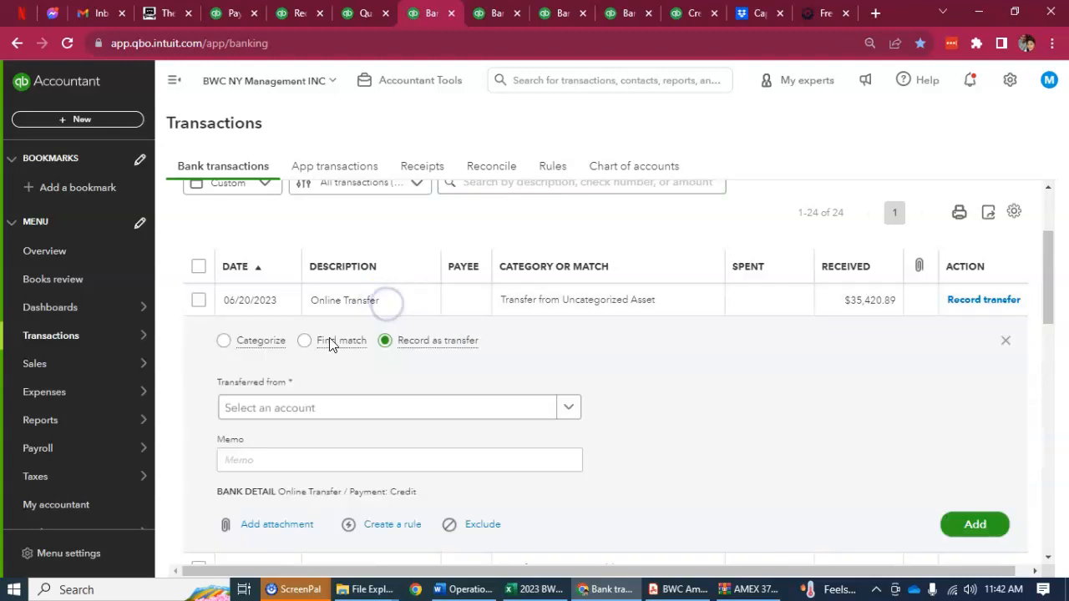
{"action": "left_click", "coordinate": [305, 341]}
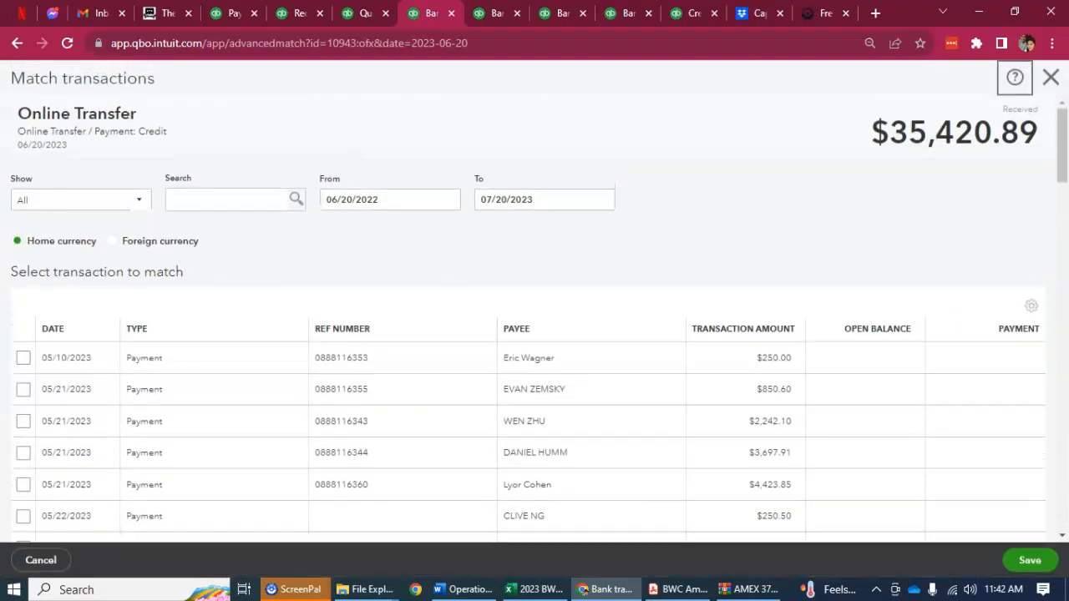
{"action": "scroll", "coordinate": [312, 410], "scroll_direction": "down", "scroll_amount": 20}
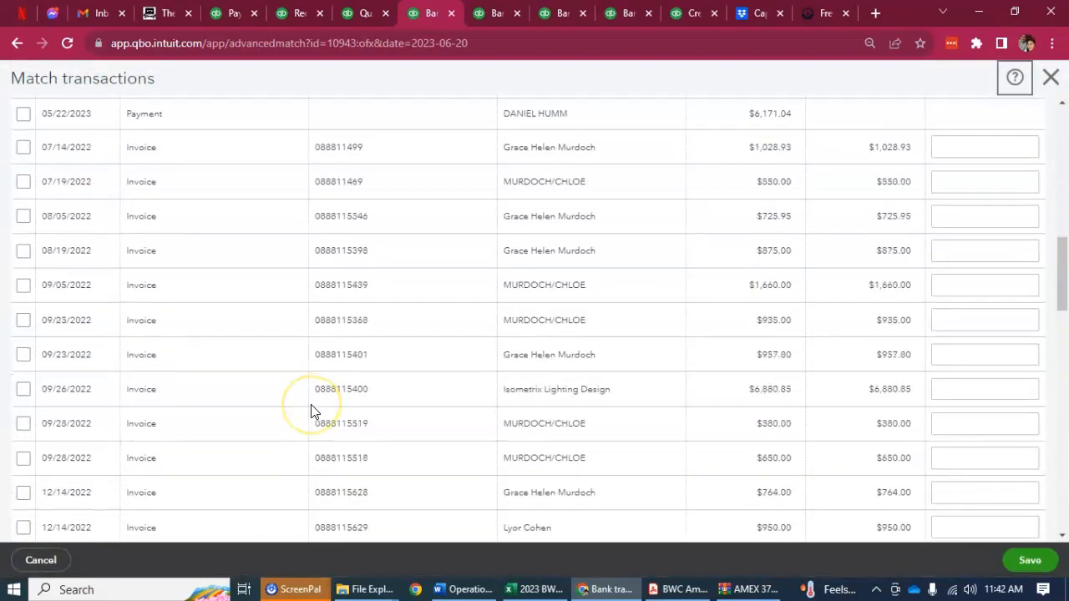
{"action": "scroll", "coordinate": [312, 410], "scroll_direction": "down", "scroll_amount": 1}
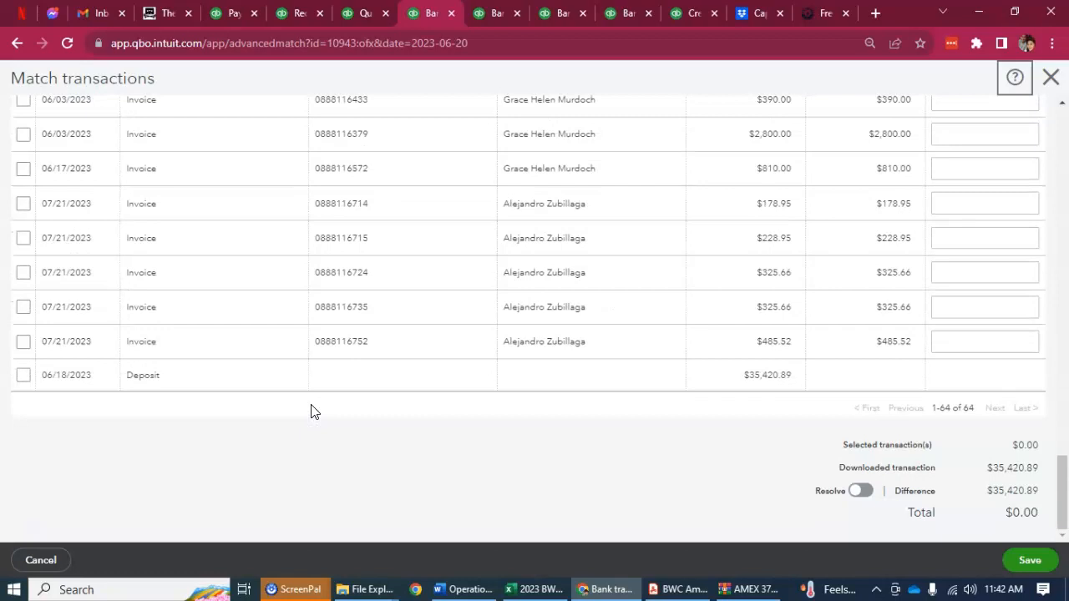
{"action": "left_click", "coordinate": [23, 376]}
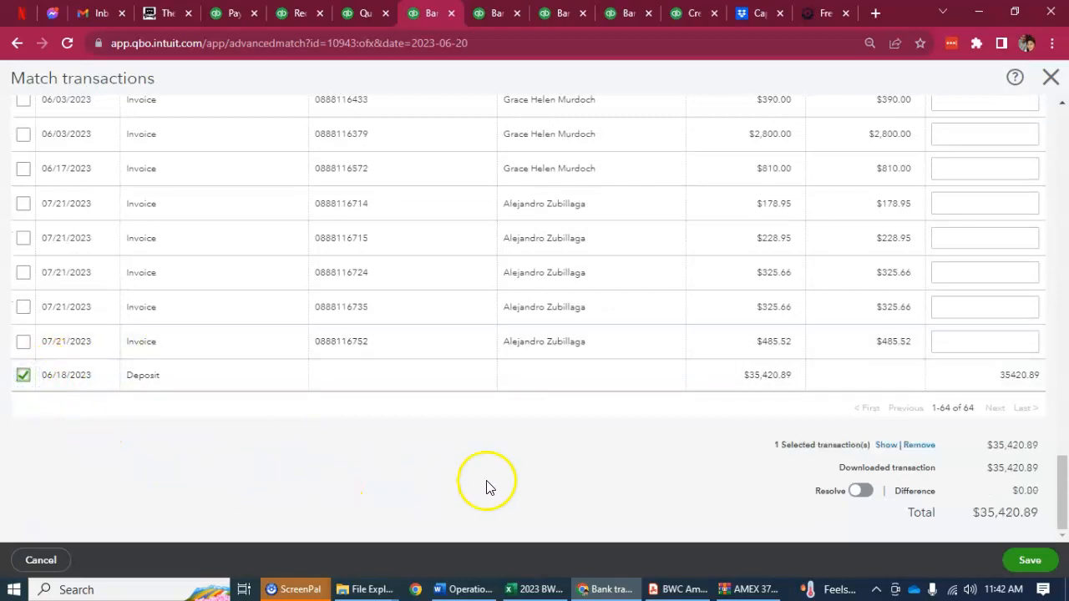
{"action": "left_click", "coordinate": [1030, 561]}
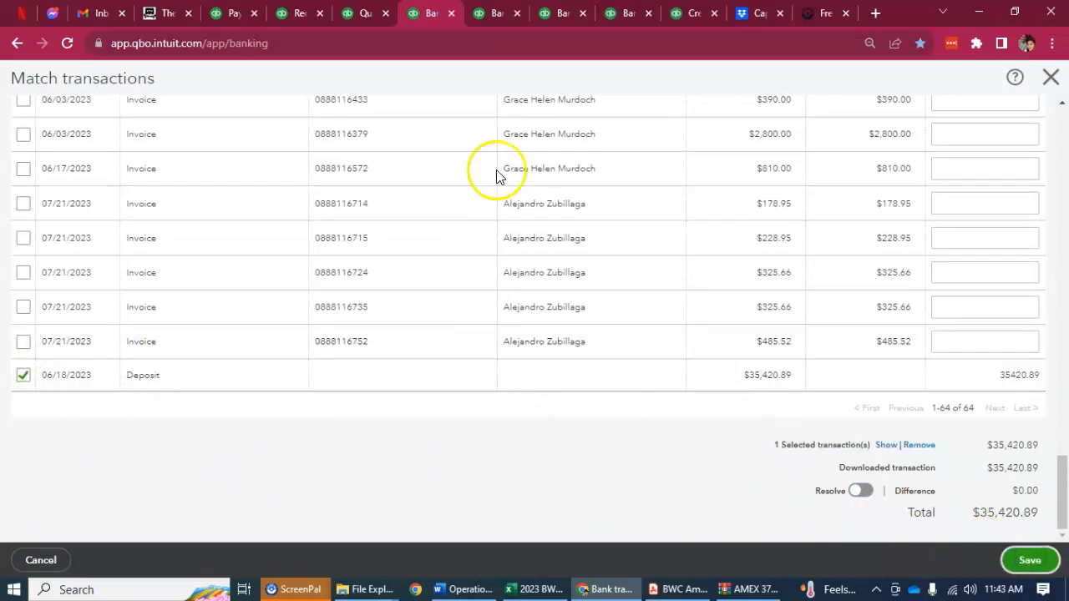
Open the 06/21/2023 online transfer received for $11,927.17, check its details, and copy its amount
{"action": "left_click", "coordinate": [497, 12]}
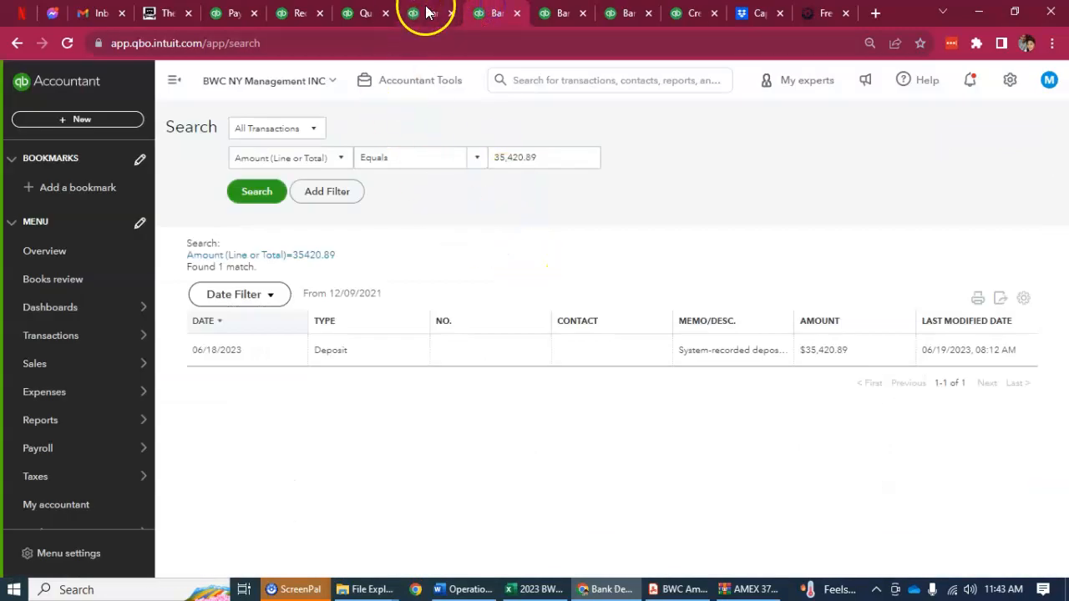
{"action": "left_click", "coordinate": [425, 12]}
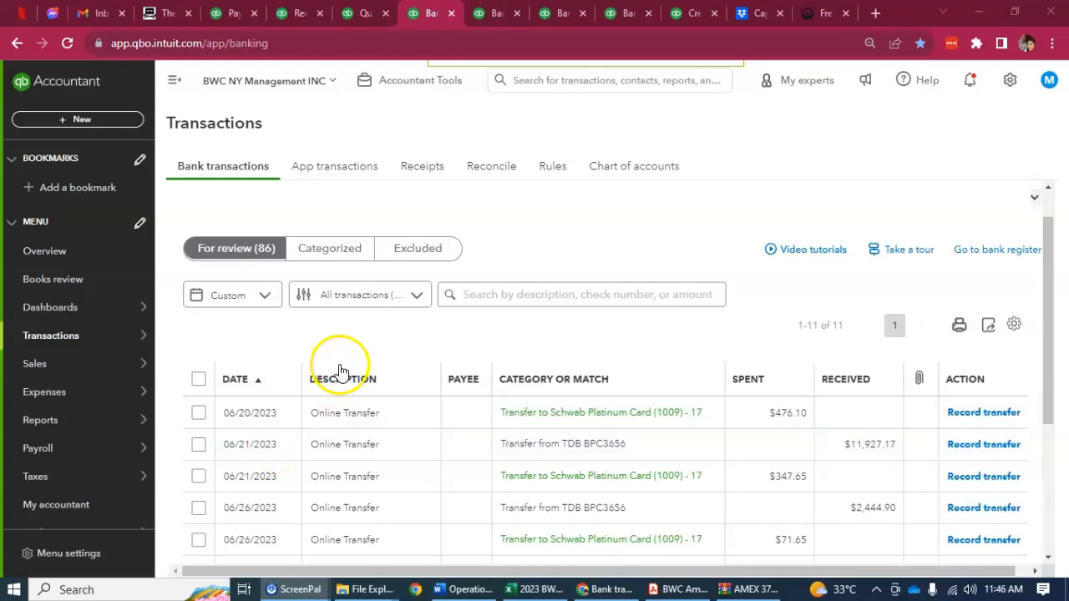
{"action": "scroll", "coordinate": [342, 370], "scroll_direction": "down", "scroll_amount": 1}
{"action": "left_click", "coordinate": [271, 369]}
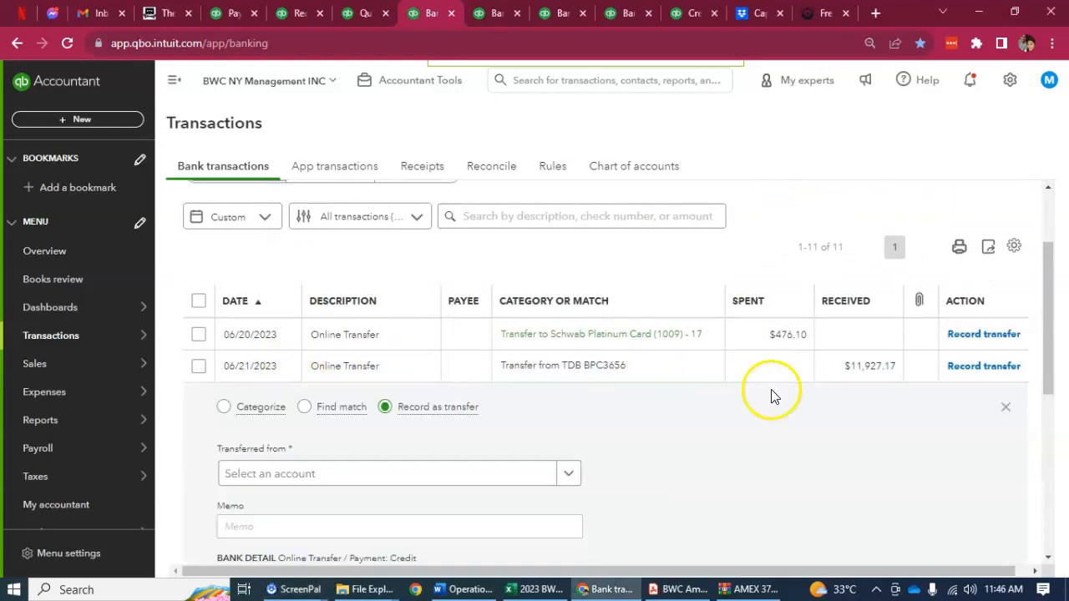
{"action": "scroll", "coordinate": [771, 394], "scroll_direction": "down", "scroll_amount": 1}
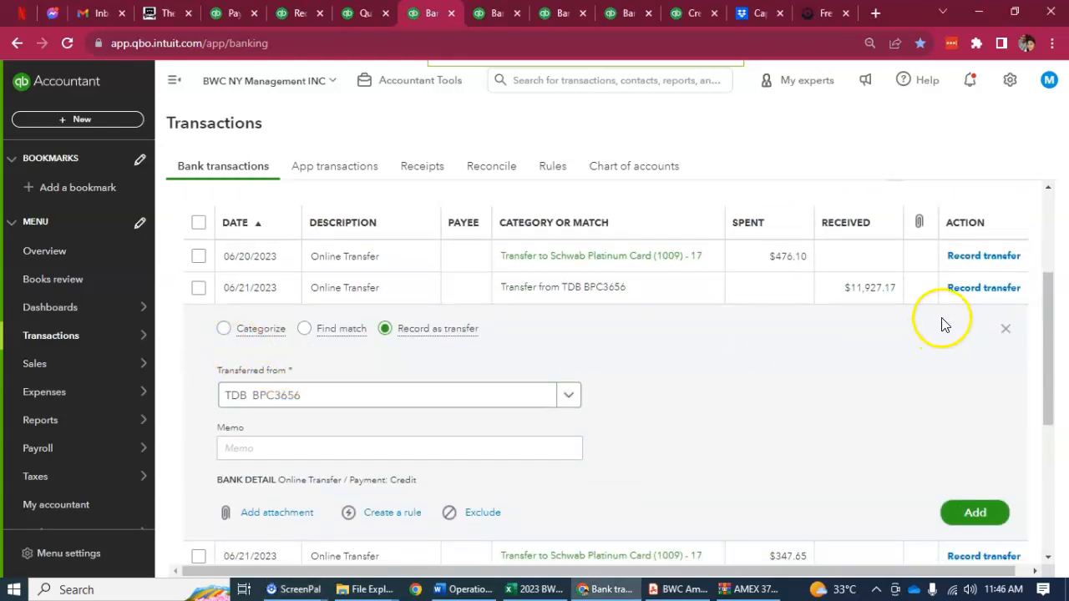
{"action": "left_click_drag", "start_coordinate": [845, 289], "coordinate": [896, 293]}
{"action": "key", "text": "ctrl+c"}
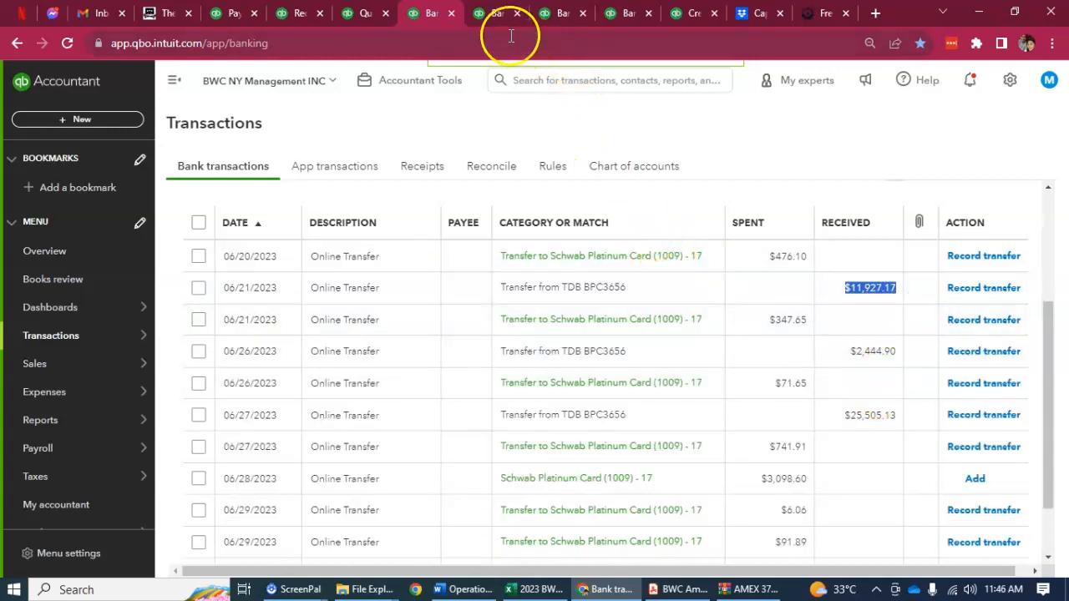
Search all transactions for an amount equal to 11,927.17 and open the 06/20/2023 deposit
{"action": "left_click", "coordinate": [492, 13]}
{"action": "double_click", "coordinate": [503, 159]}
{"action": "key", "text": "ctrl+v"}
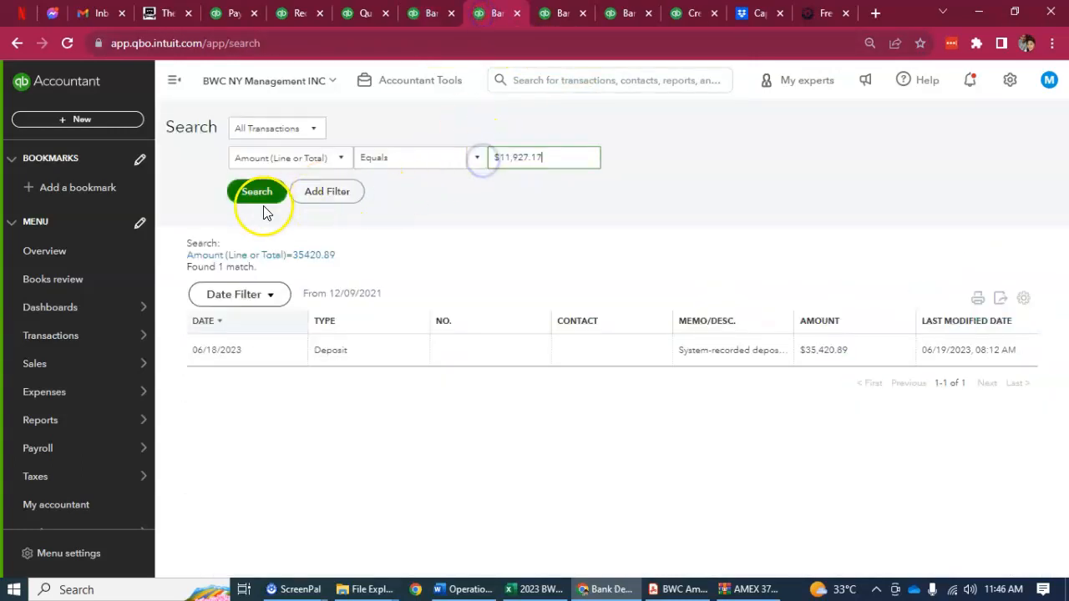
{"action": "left_click", "coordinate": [257, 191]}
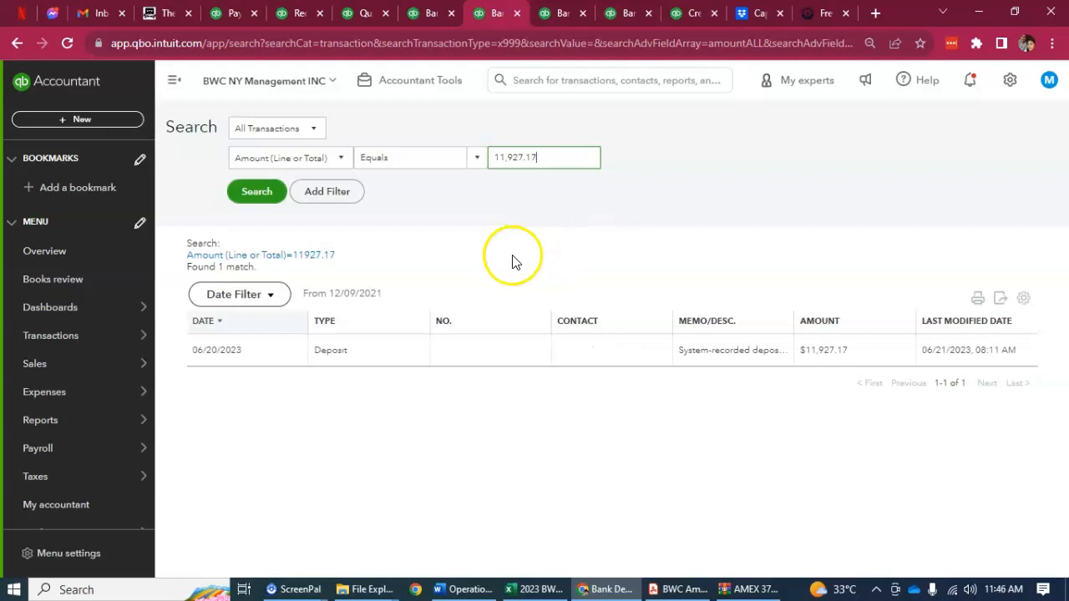
{"action": "left_click", "coordinate": [396, 352]}
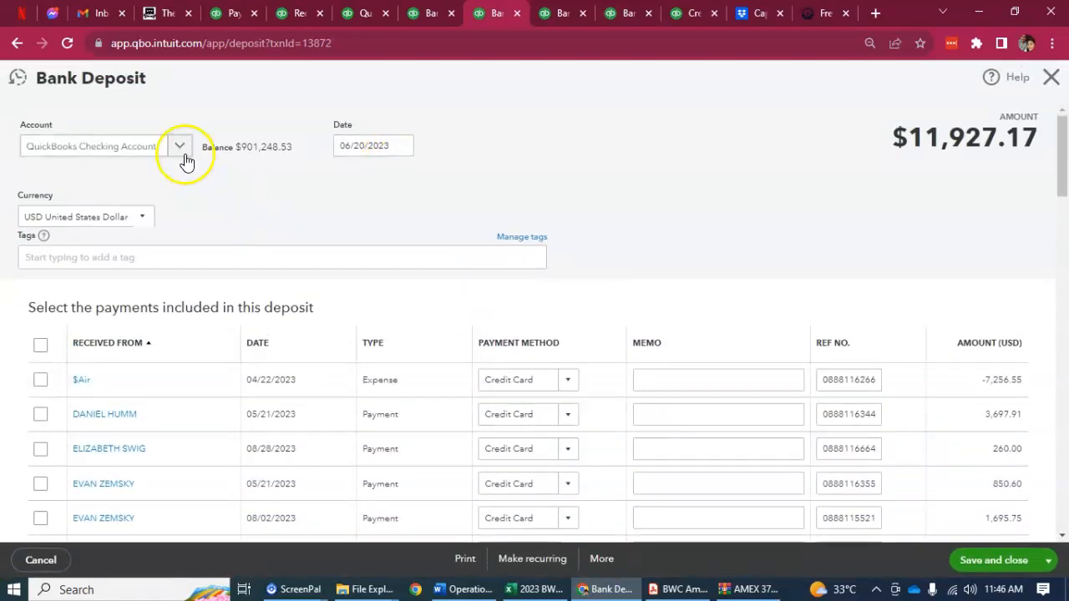
Set the account of the 06/20/2023 bank deposit of $11,927.17 to AX Business Checking 3763 and save it
{"action": "left_click", "coordinate": [420, 13]}
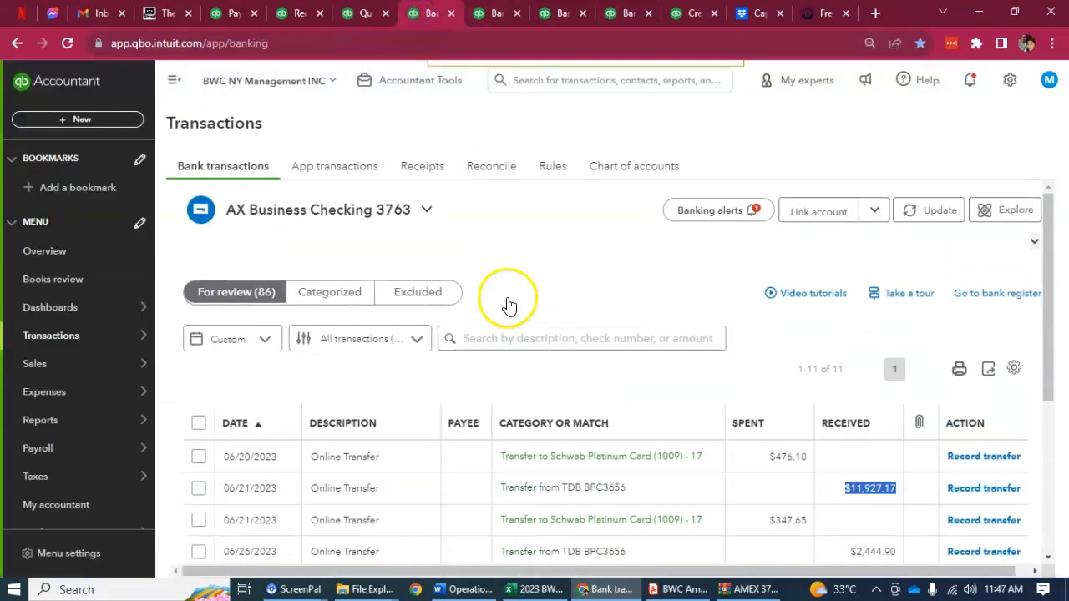
{"action": "left_click", "coordinate": [481, 15]}
{"action": "left_click", "coordinate": [182, 148]}
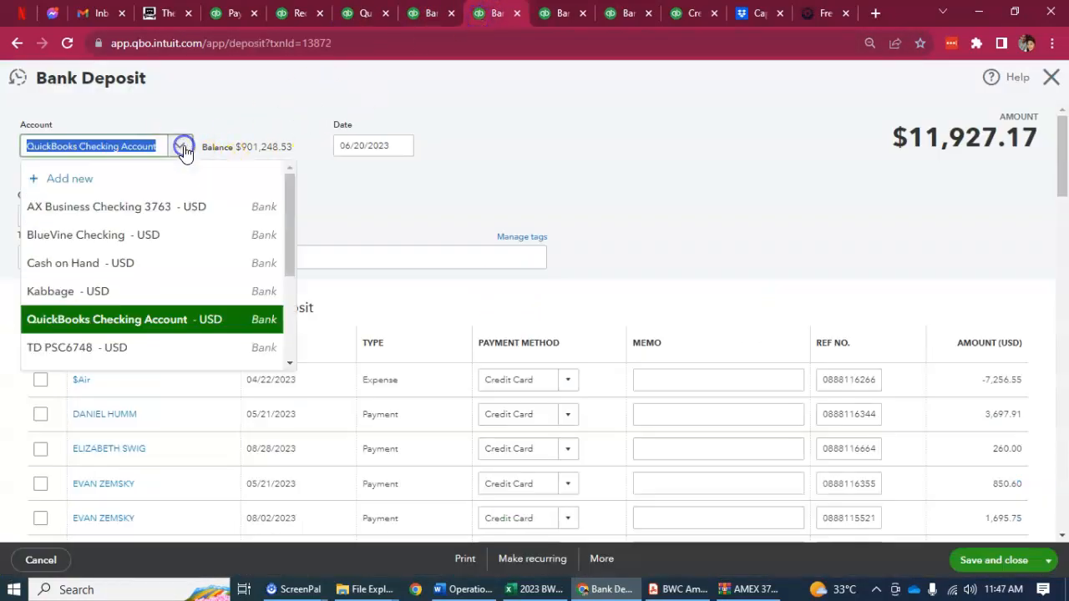
{"action": "type", "text": "3763"}
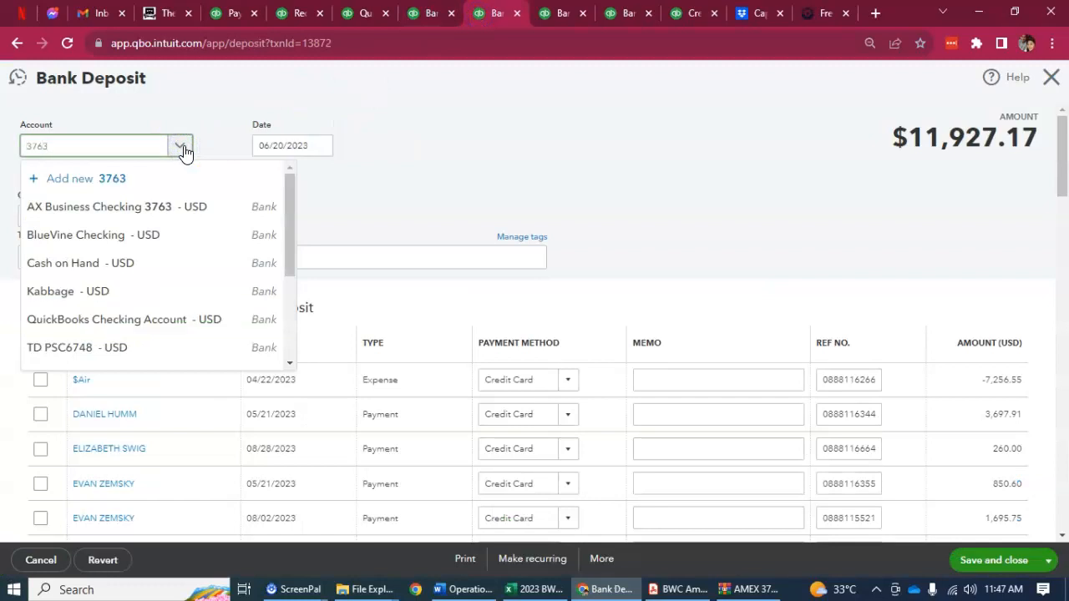
{"action": "left_click", "coordinate": [119, 236]}
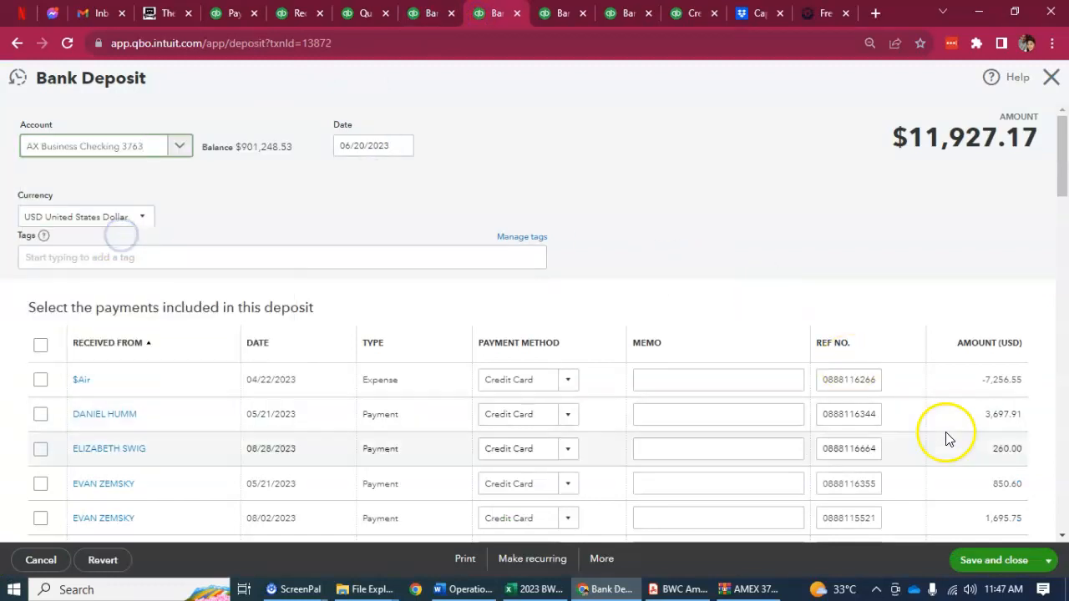
{"action": "left_click", "coordinate": [1011, 565]}
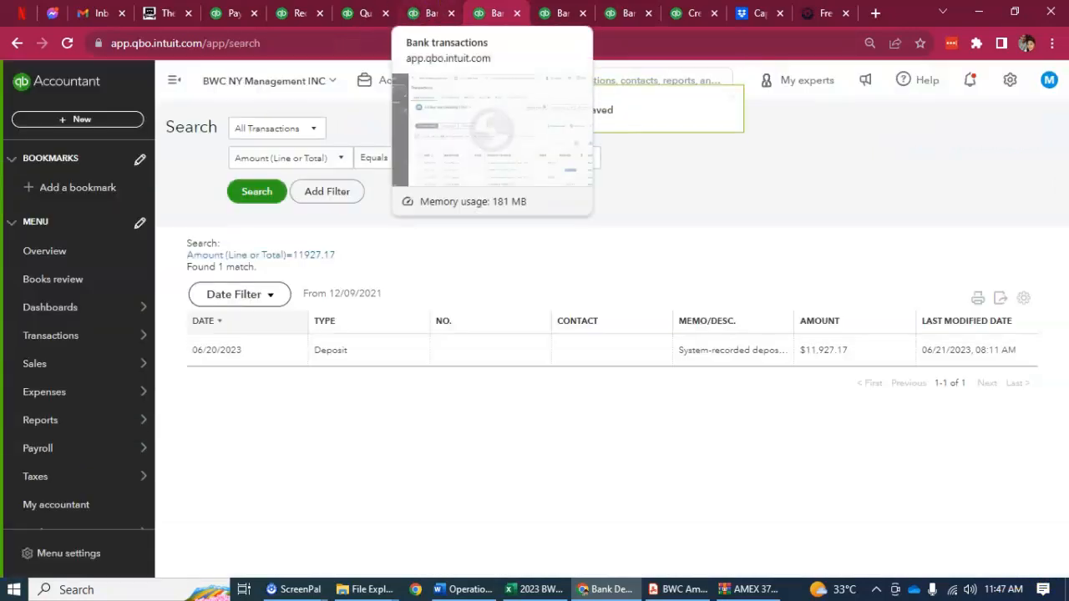
Match the 06/21/2023 online transfer of $11,927.17 to the 06/20/2023 deposit of the same amount and save the match
{"action": "left_click", "coordinate": [430, 13]}
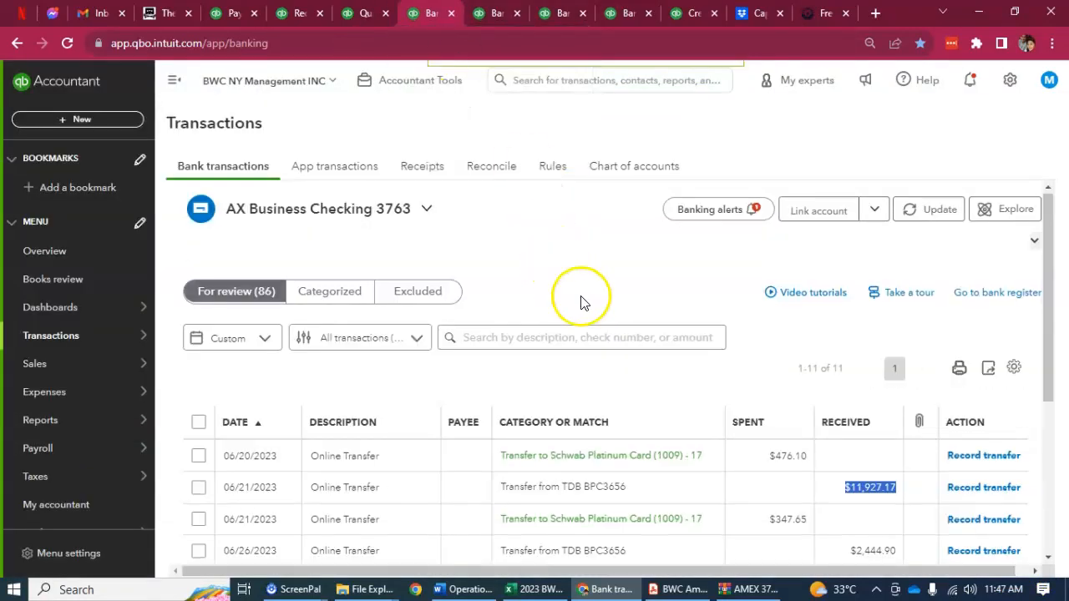
{"action": "scroll", "coordinate": [579, 303], "scroll_direction": "down", "scroll_amount": 1}
{"action": "left_click", "coordinate": [425, 408]}
{"action": "scroll", "coordinate": [349, 399], "scroll_direction": "down", "scroll_amount": 1}
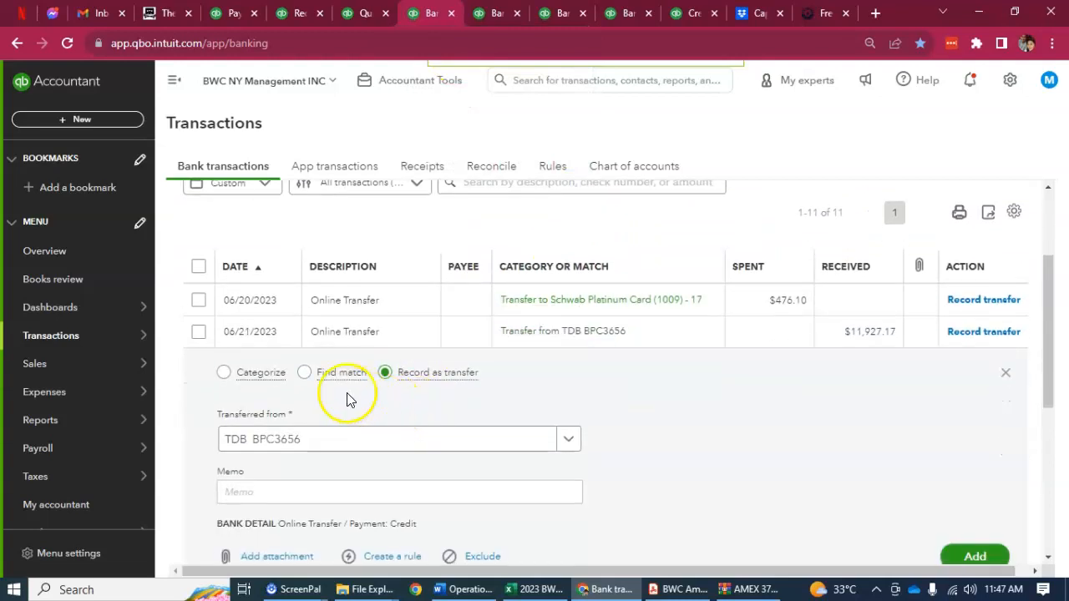
{"action": "left_click", "coordinate": [307, 374]}
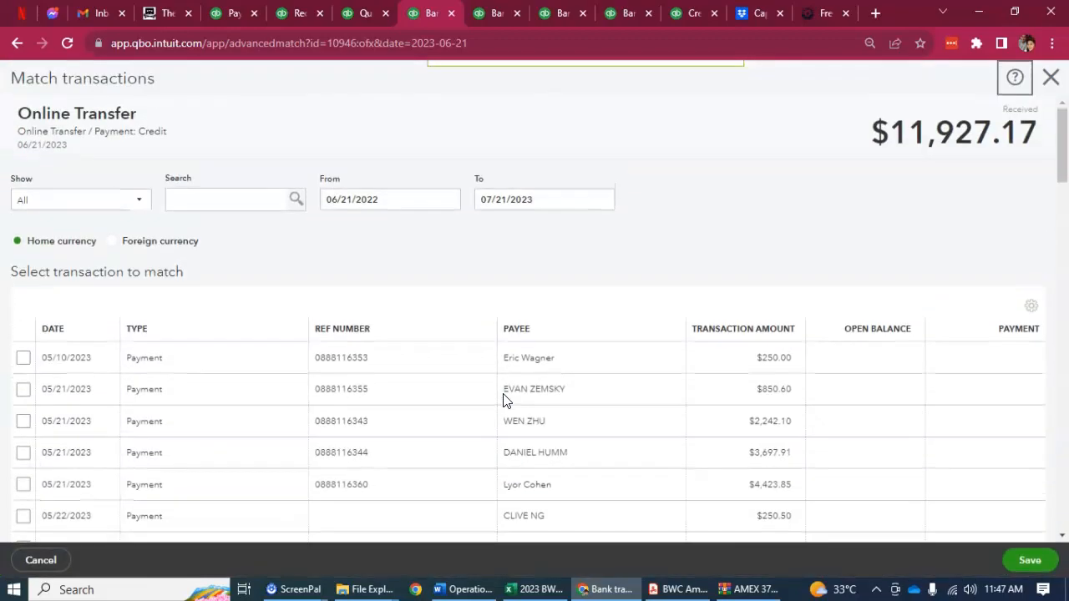
{"action": "scroll", "coordinate": [638, 330], "scroll_direction": "down", "scroll_amount": 4}
{"action": "scroll", "coordinate": [638, 330], "scroll_direction": "down", "scroll_amount": 20}
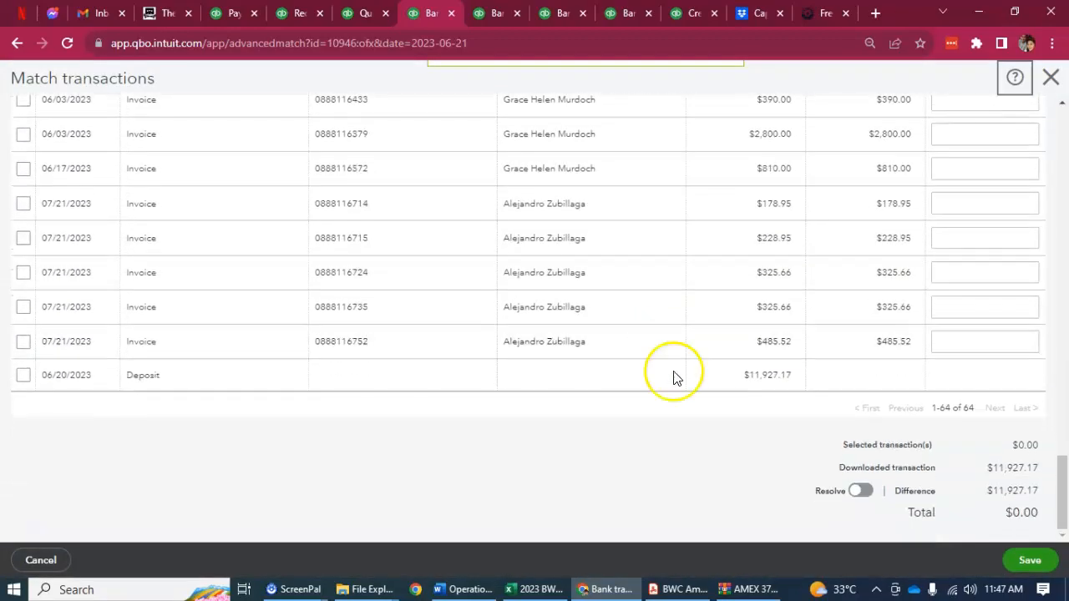
{"action": "left_click", "coordinate": [23, 375]}
{"action": "left_click", "coordinate": [1027, 559]}
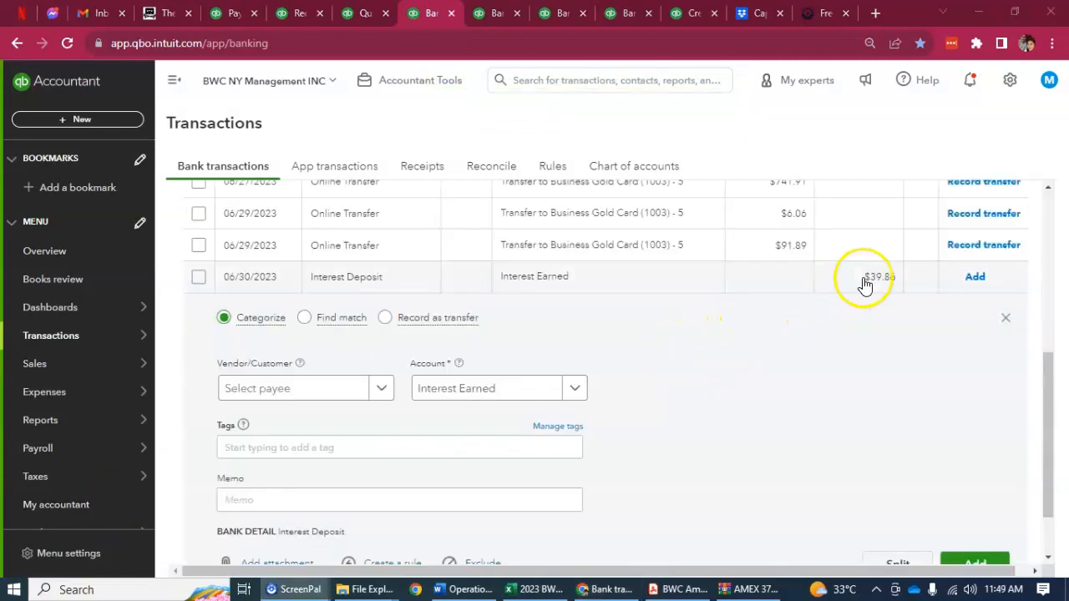
Review the 06/30/2023 interest deposit of $39.86 and add it to the books under the Interest Earned account
{"action": "scroll", "coordinate": [835, 334], "scroll_direction": "down", "scroll_amount": 1}
{"action": "scroll", "coordinate": [632, 315], "scroll_direction": "up", "scroll_amount": 1}
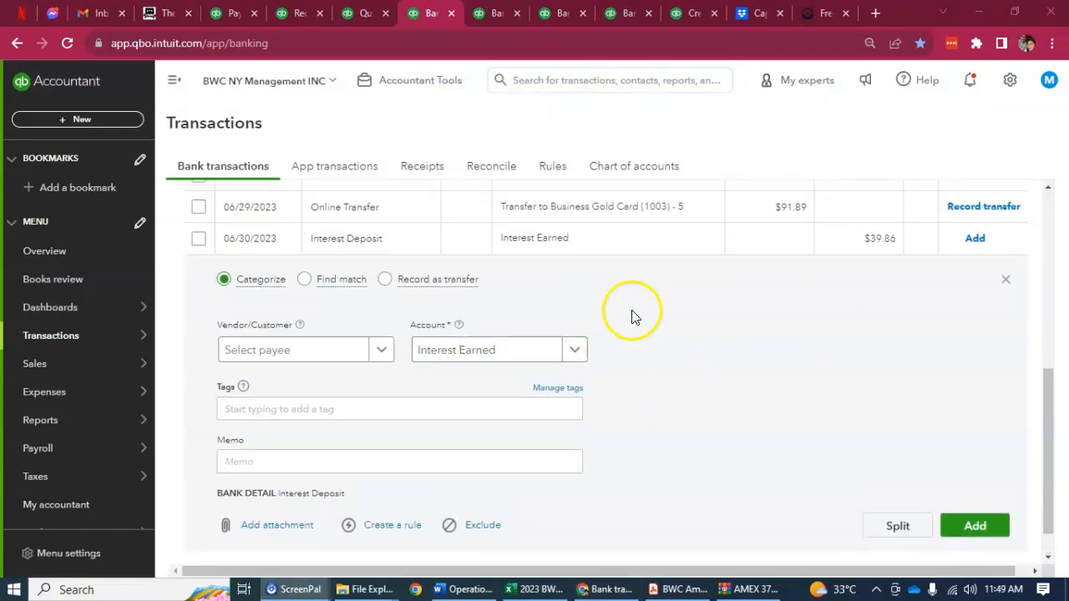
{"action": "scroll", "coordinate": [461, 453], "scroll_direction": "down", "scroll_amount": 1}
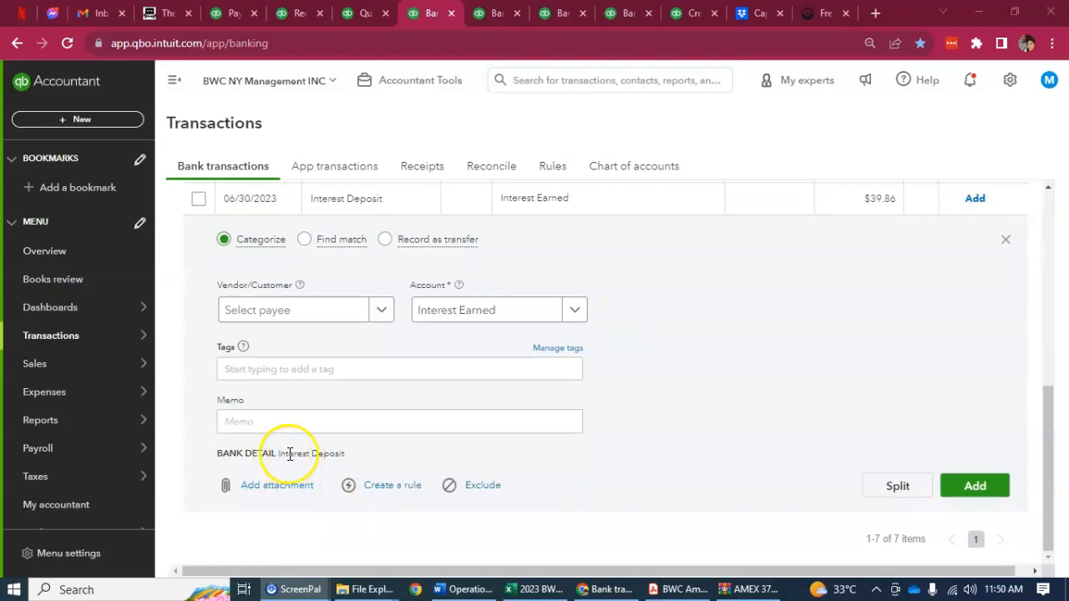
{"action": "left_click", "coordinate": [969, 486]}
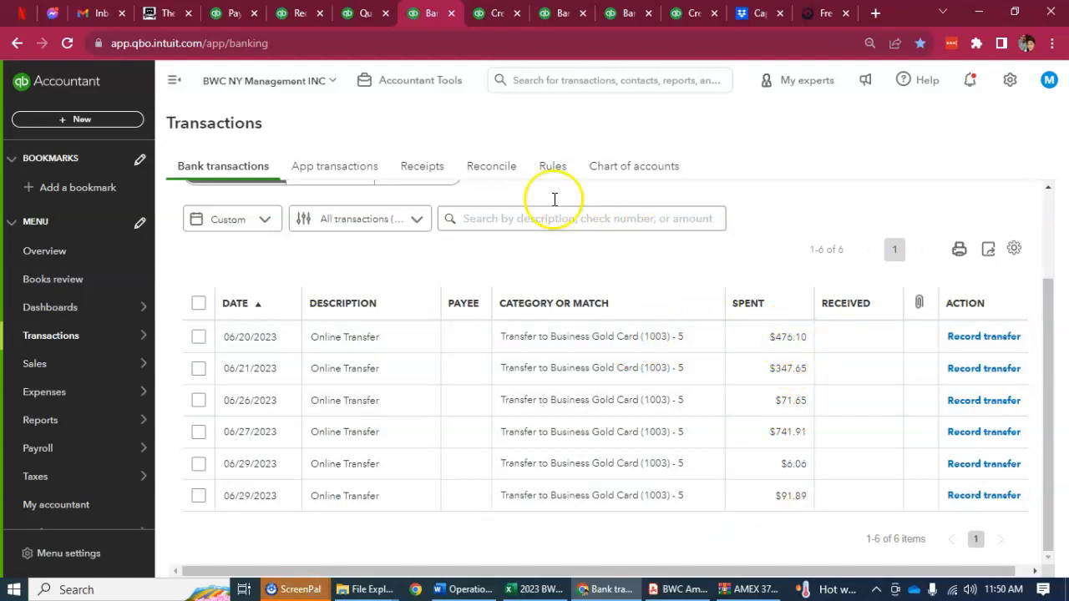
Search all transactions for an amount equal to 476.10 and open the 06/16/2023 credit card credit
{"action": "key", "text": "ctrl+Tab"}
{"action": "left_click", "coordinate": [258, 202]}
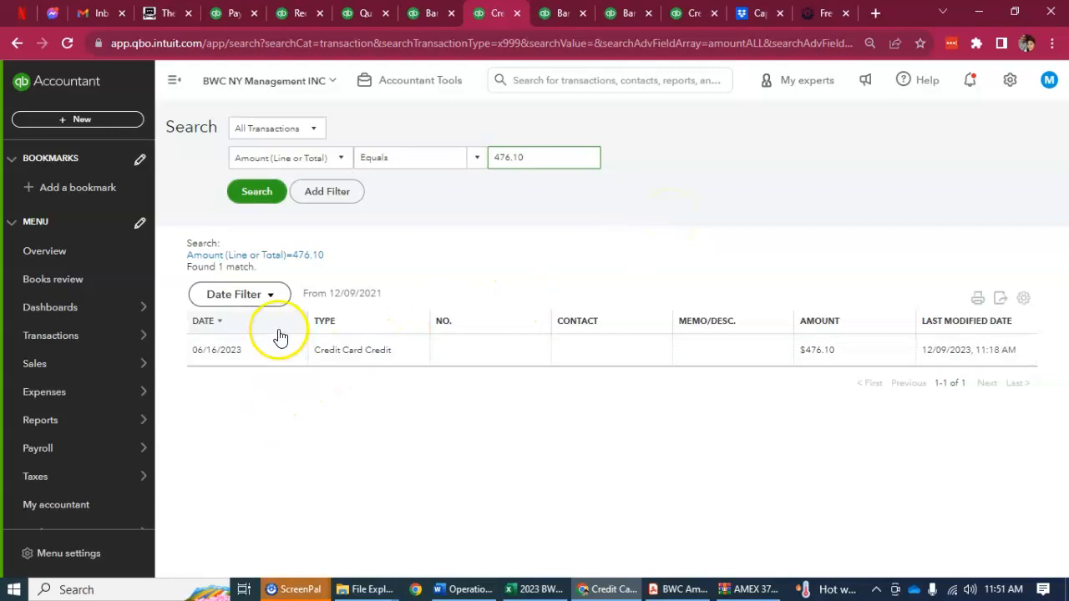
{"action": "left_click", "coordinate": [273, 349]}
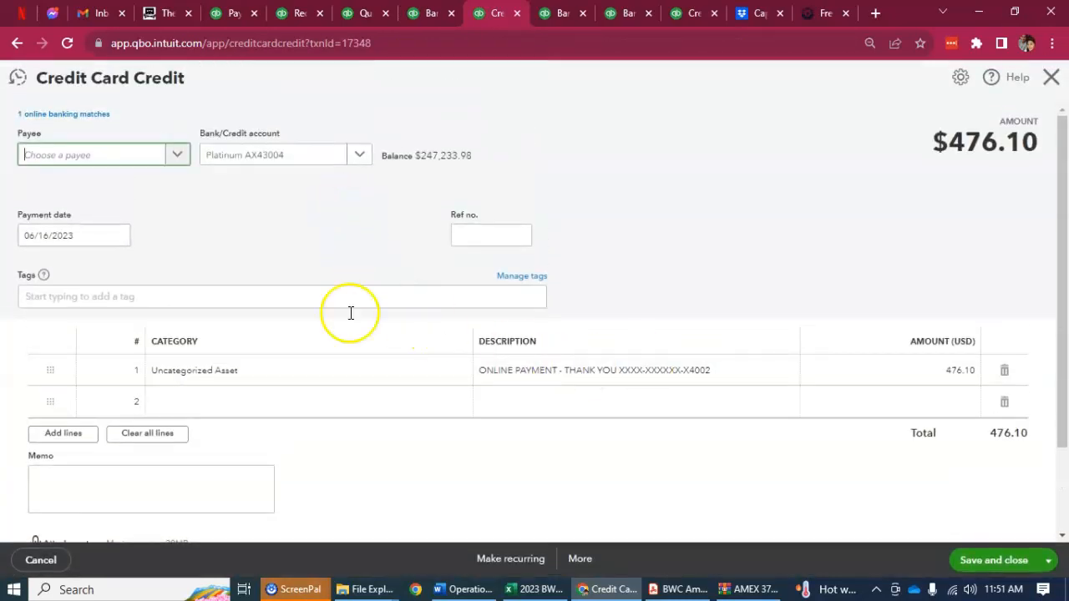
Set the category of the $476.10 credit card credit line to AX Business Checking 3763 and save the transaction
{"action": "left_click", "coordinate": [270, 381]}
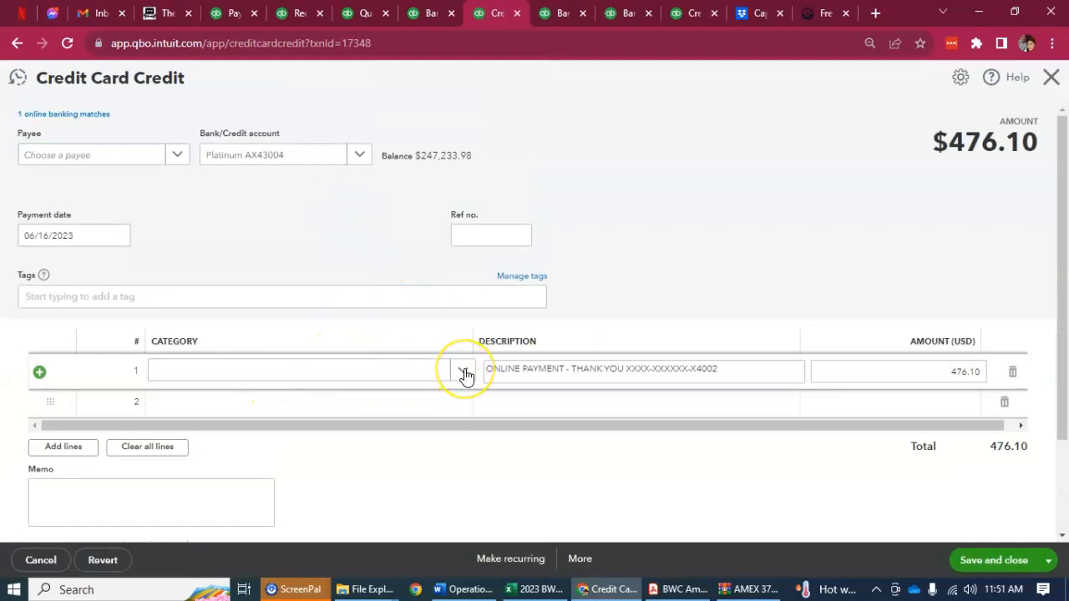
{"action": "left_click", "coordinate": [463, 372]}
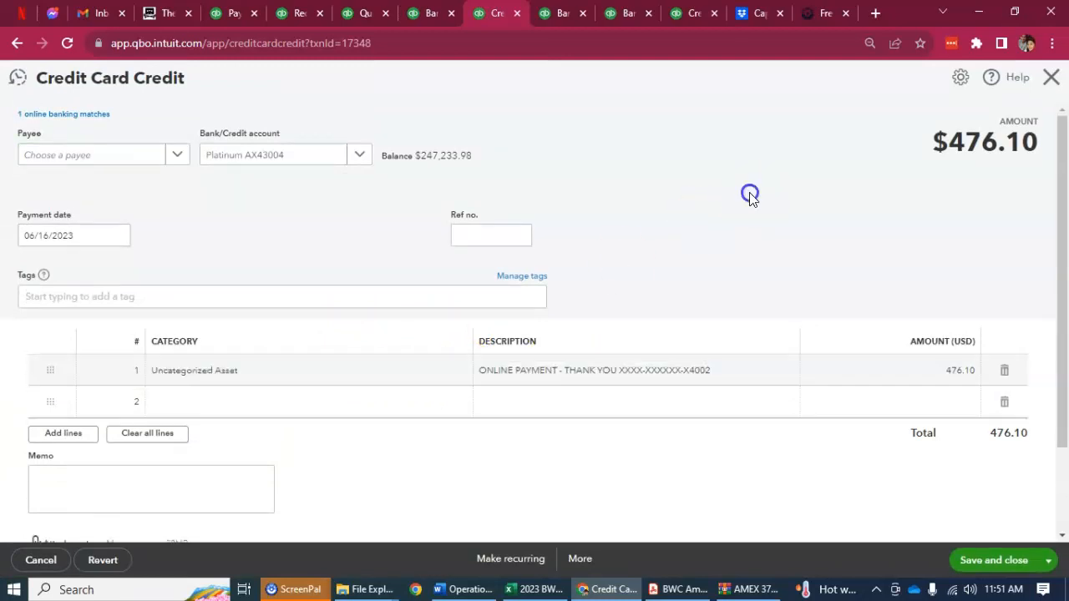
{"action": "left_click", "coordinate": [465, 374]}
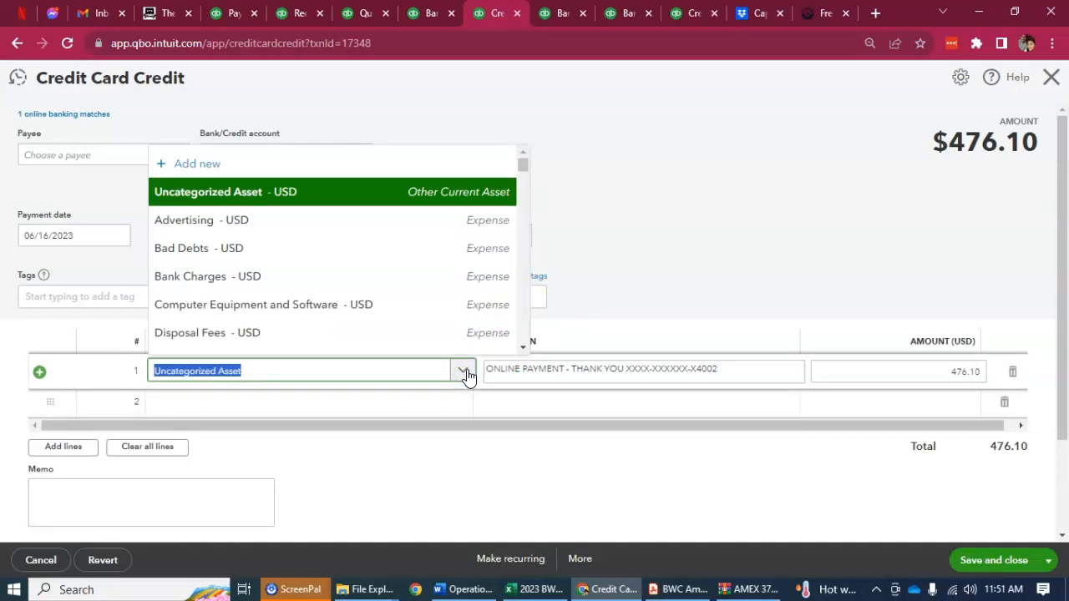
{"action": "type", "text": "376"}
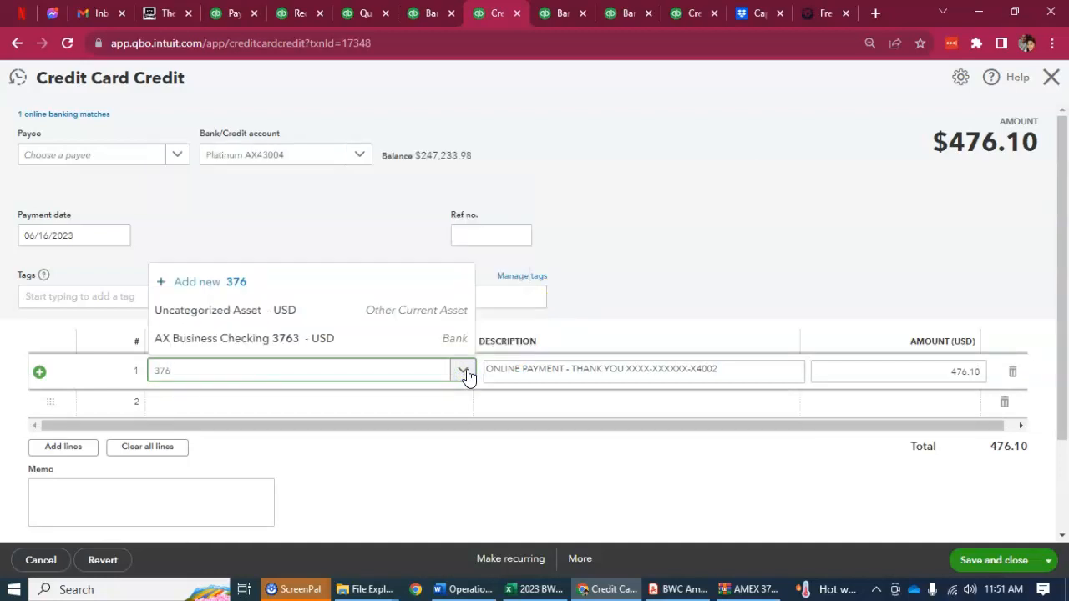
{"action": "left_click", "coordinate": [327, 338]}
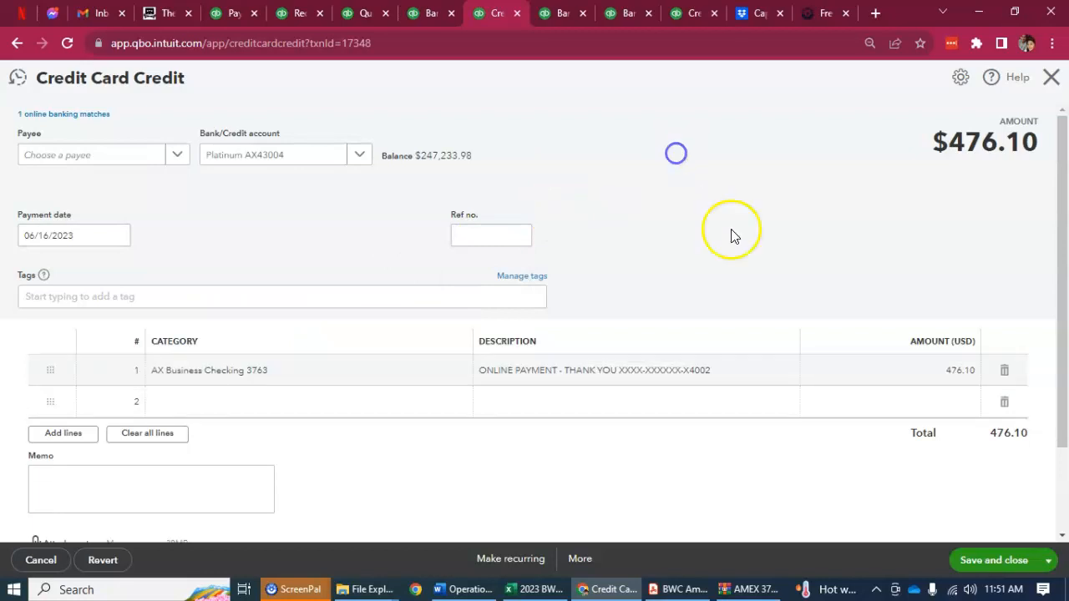
{"action": "left_click", "coordinate": [990, 556]}
{"action": "left_click", "coordinate": [672, 357]}
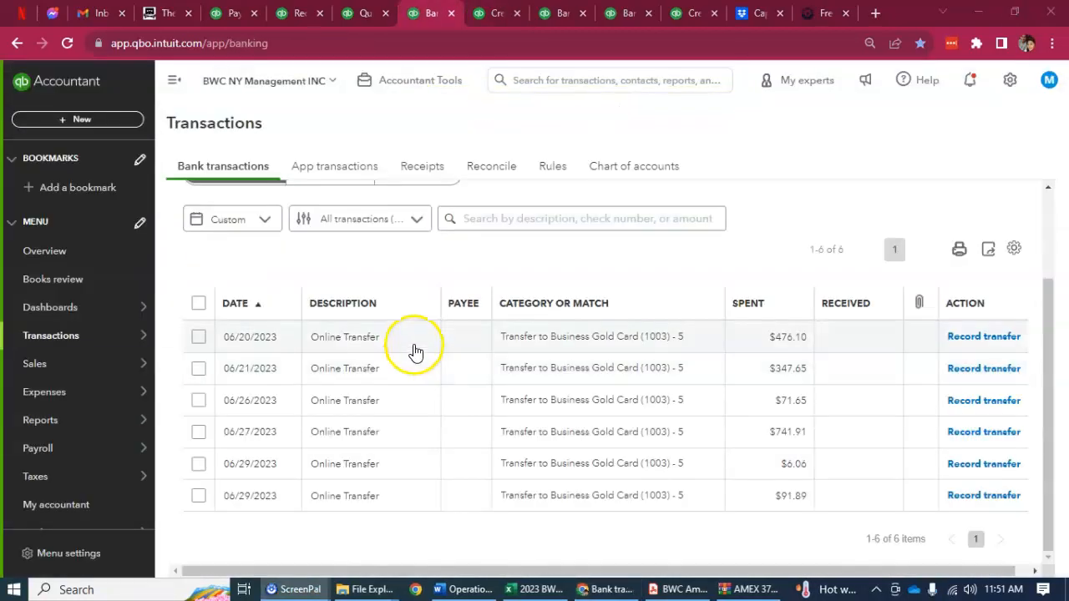
Match the 06/20/2023 online transfer of $476.10 to the 06/16/2023 credit card credit and save the match
{"action": "left_click", "coordinate": [414, 342]}
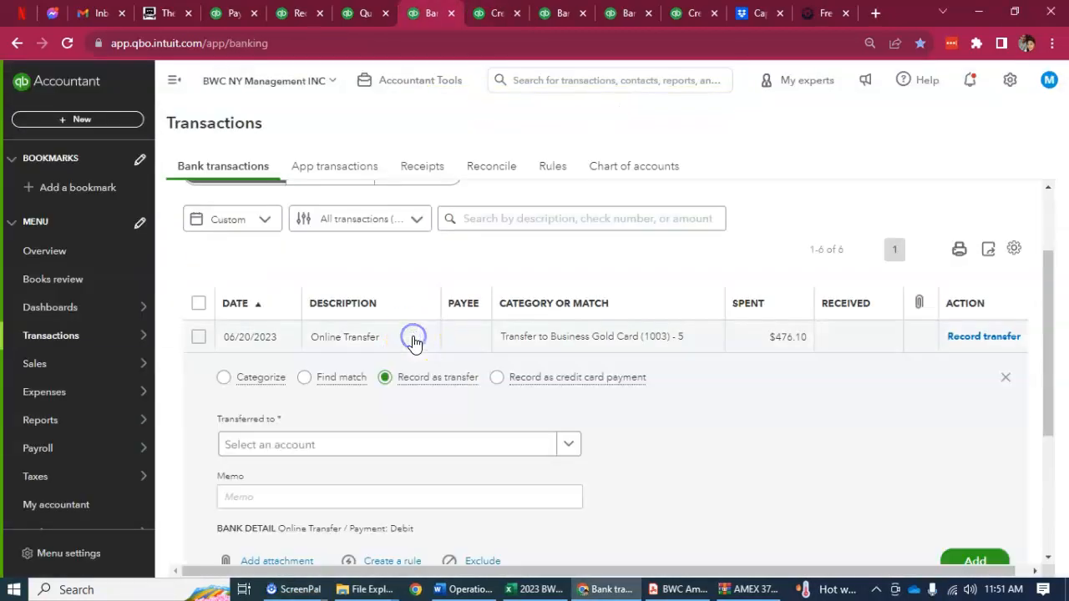
{"action": "left_click", "coordinate": [306, 377]}
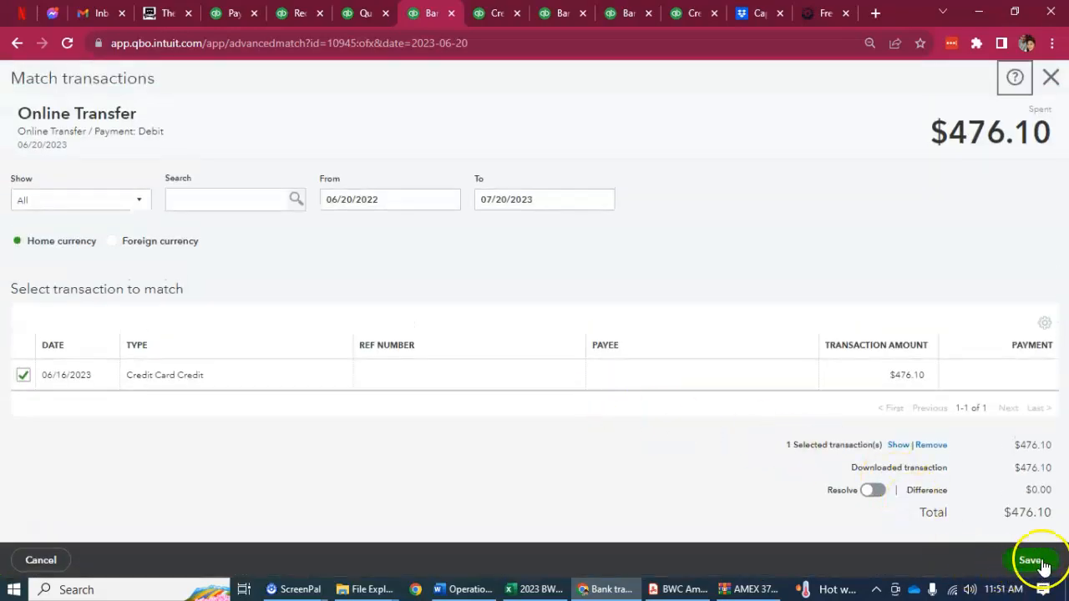
{"action": "left_click", "coordinate": [1032, 561]}
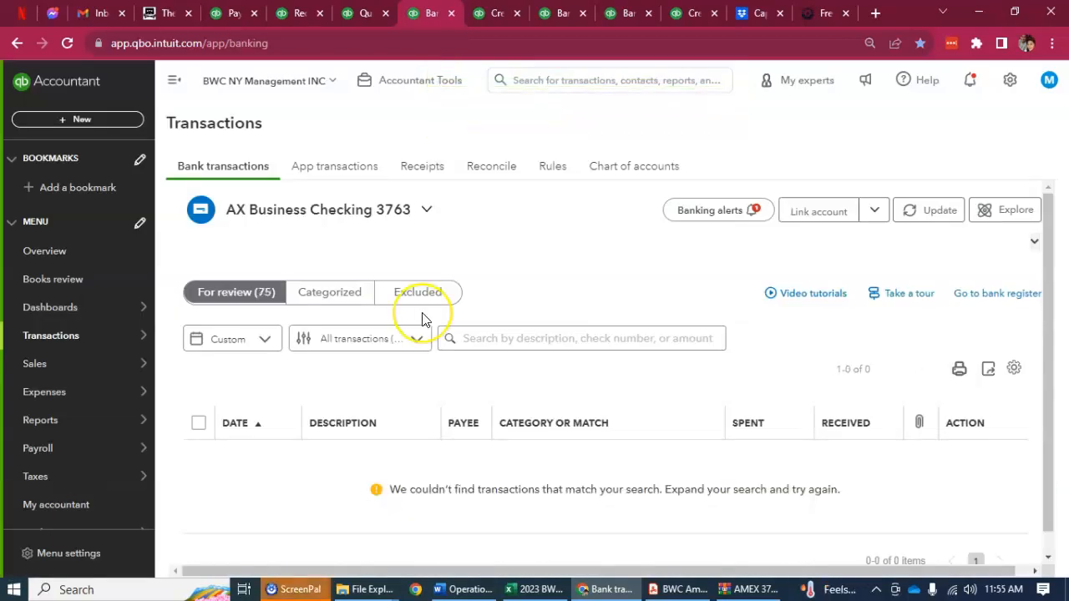
Return to the June 30, 2023 reconciliation of AX Business Checking 3763, review its cleared transactions, and finish the reconciliation
{"action": "left_click", "coordinate": [372, 10]}
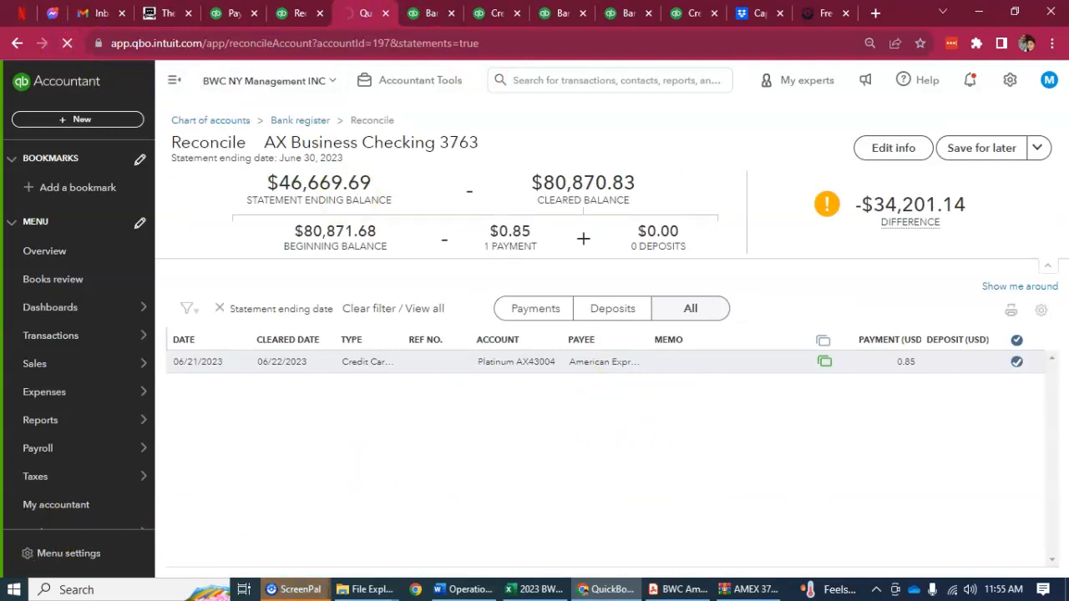
{"action": "scroll", "coordinate": [918, 414], "scroll_direction": "down", "scroll_amount": 7}
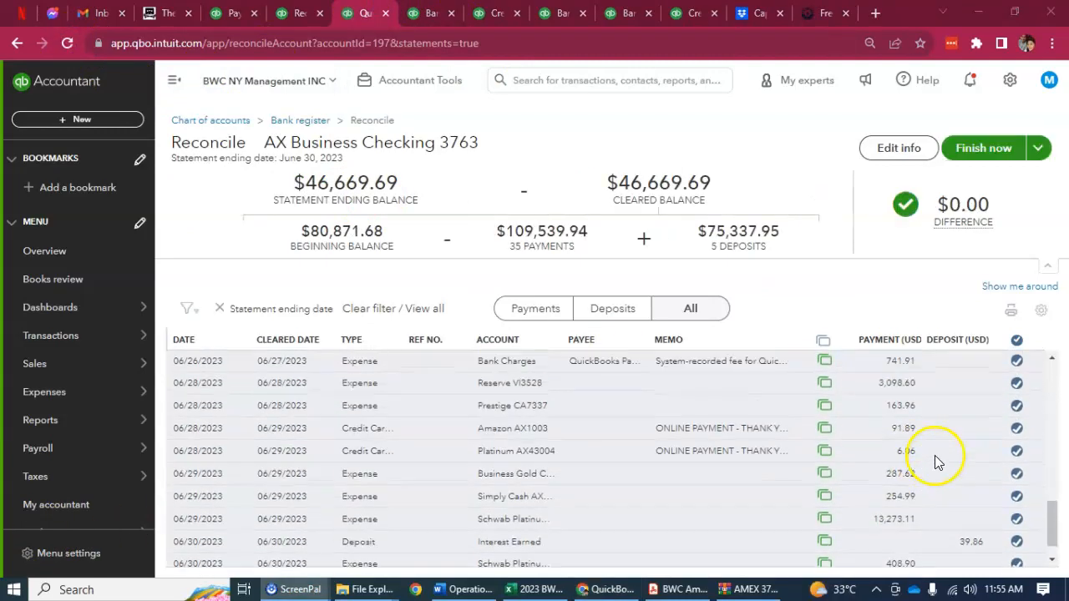
{"action": "scroll", "coordinate": [935, 451], "scroll_direction": "up", "scroll_amount": 4}
{"action": "left_click", "coordinate": [982, 148]}
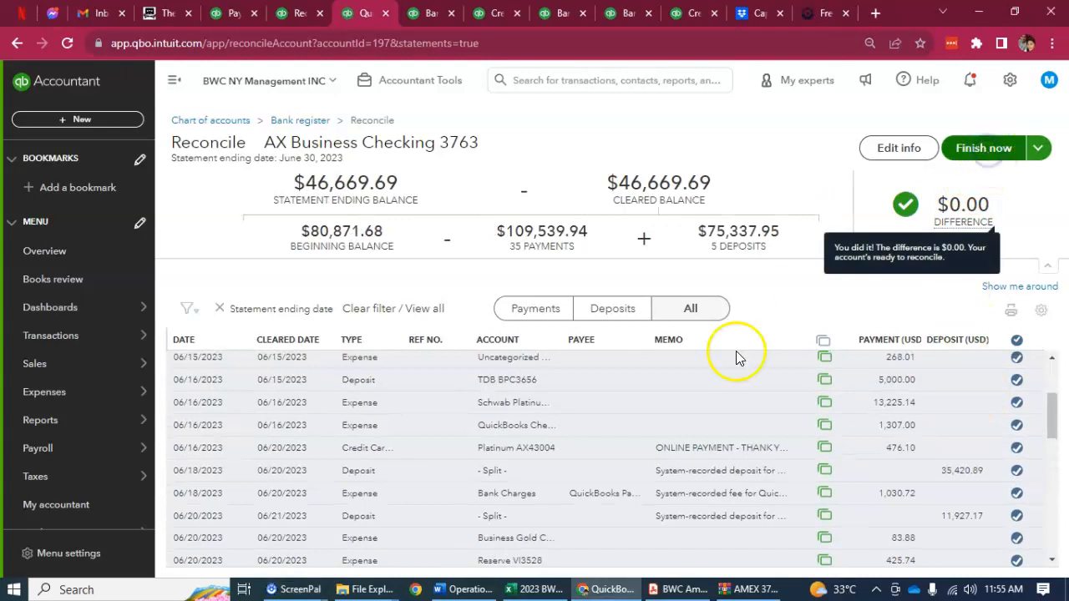
{"action": "mouse_move", "coordinate": [534, 589]}
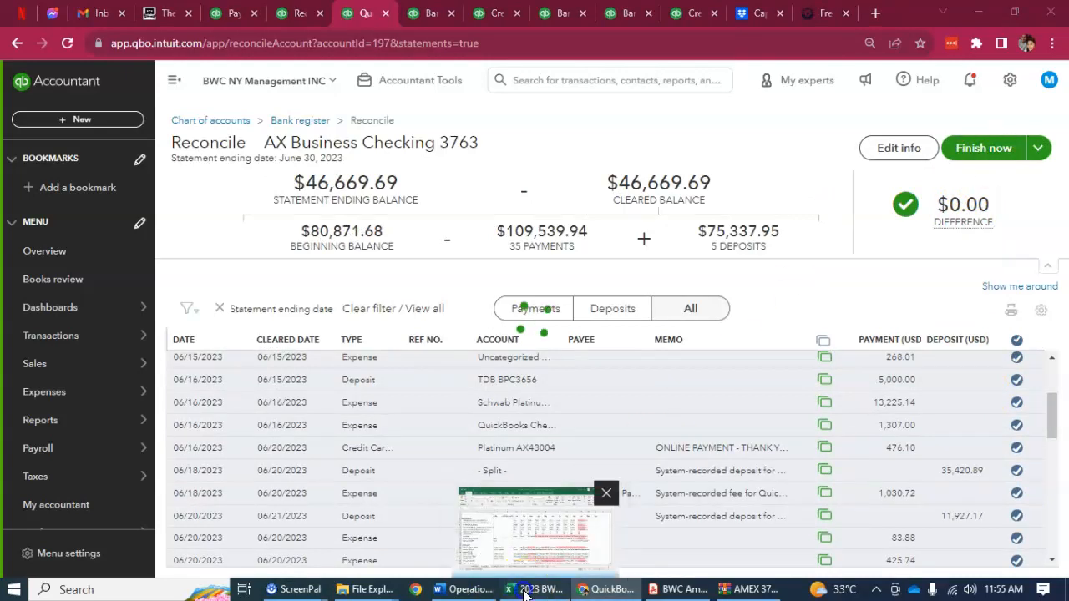
{"action": "left_click", "coordinate": [516, 512]}
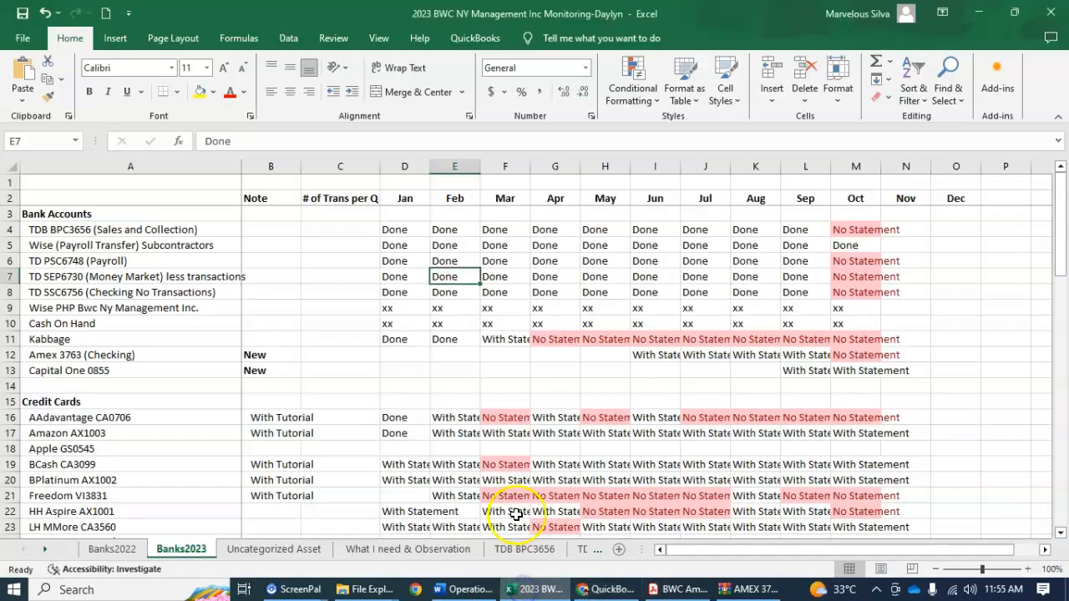
{"action": "left_click", "coordinate": [125, 358]}
{"action": "left_click", "coordinate": [652, 355]}
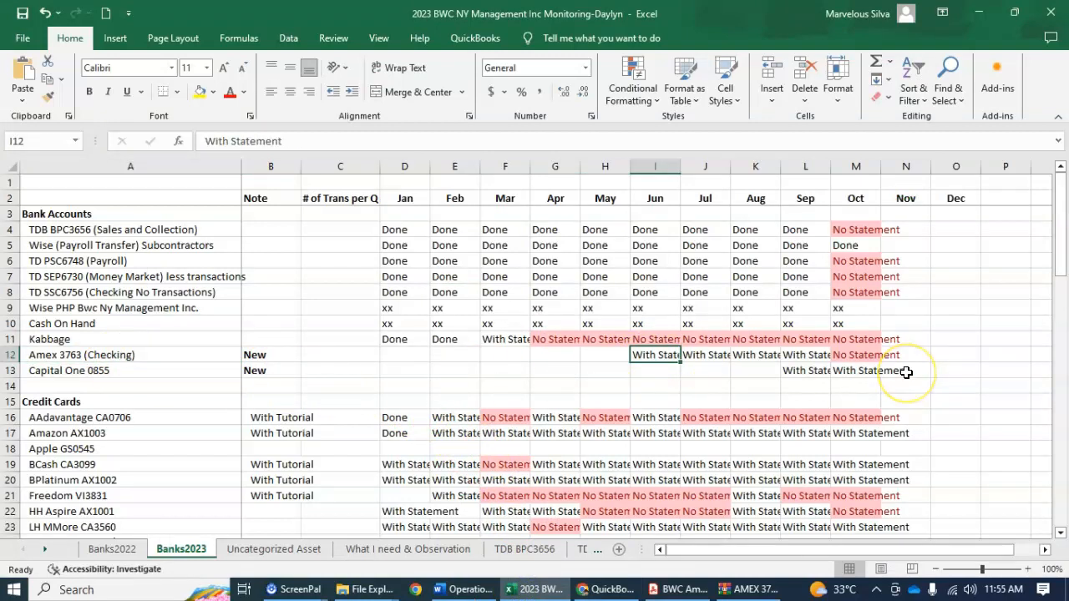
{"action": "type", "text": "Done"}
{"action": "key", "text": "Return"}
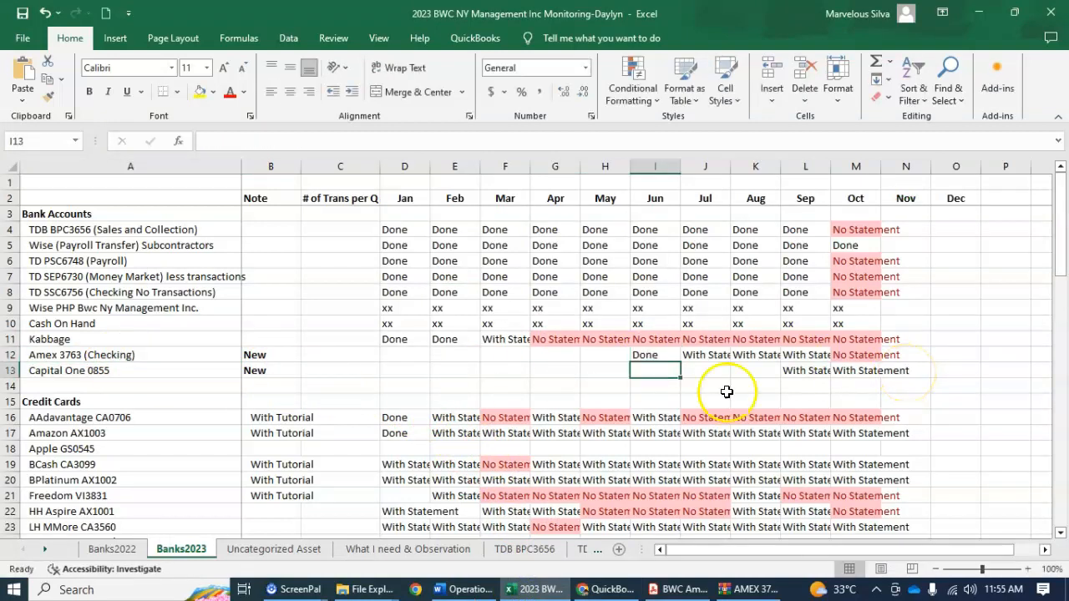
Switch back to QuickBooks and close the reconciliation completion message without attaching a statement
{"action": "left_click", "coordinate": [601, 584]}
{"action": "left_click", "coordinate": [691, 424]}
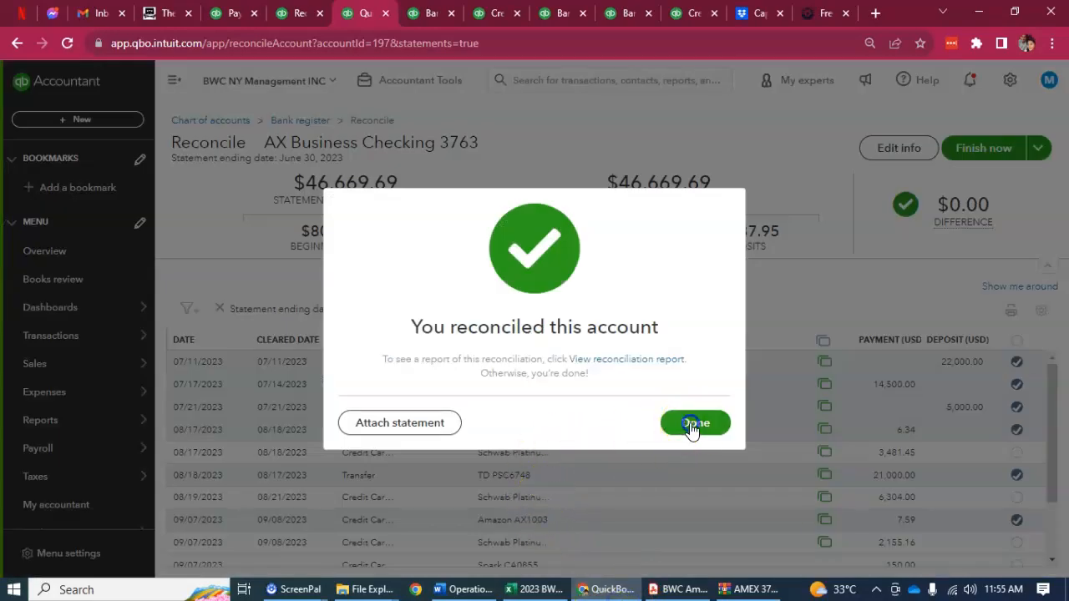